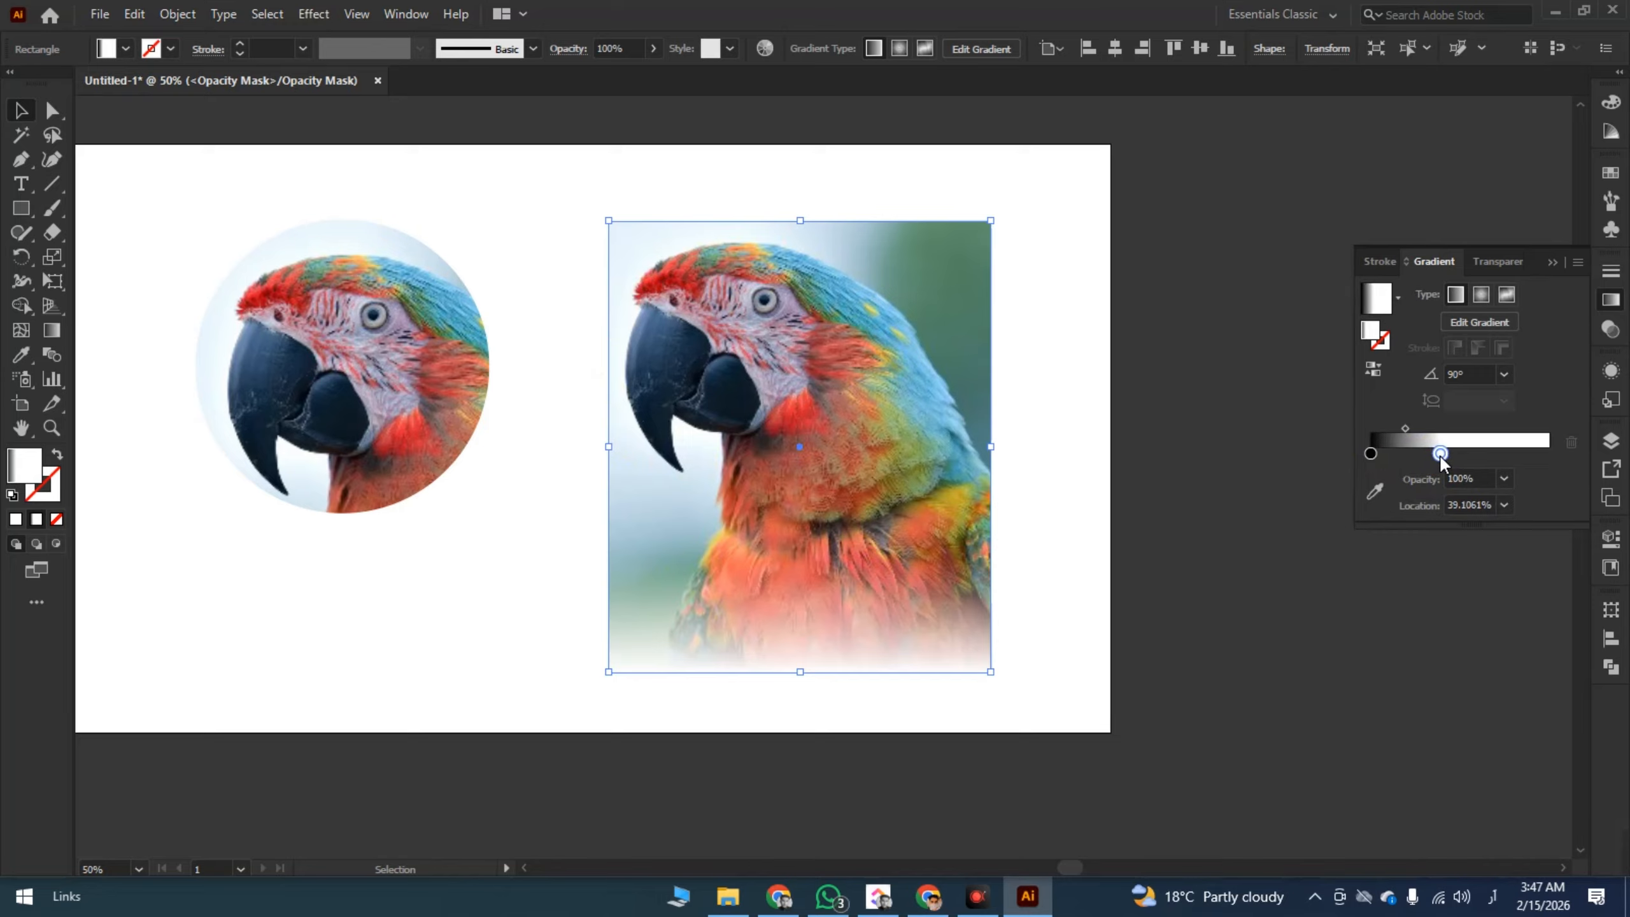
- Adjust the black and white stops and midpoint of the linear mask gradient, placing the white stop at about 45%
left_click_drag(1411, 426, 1417, 428)
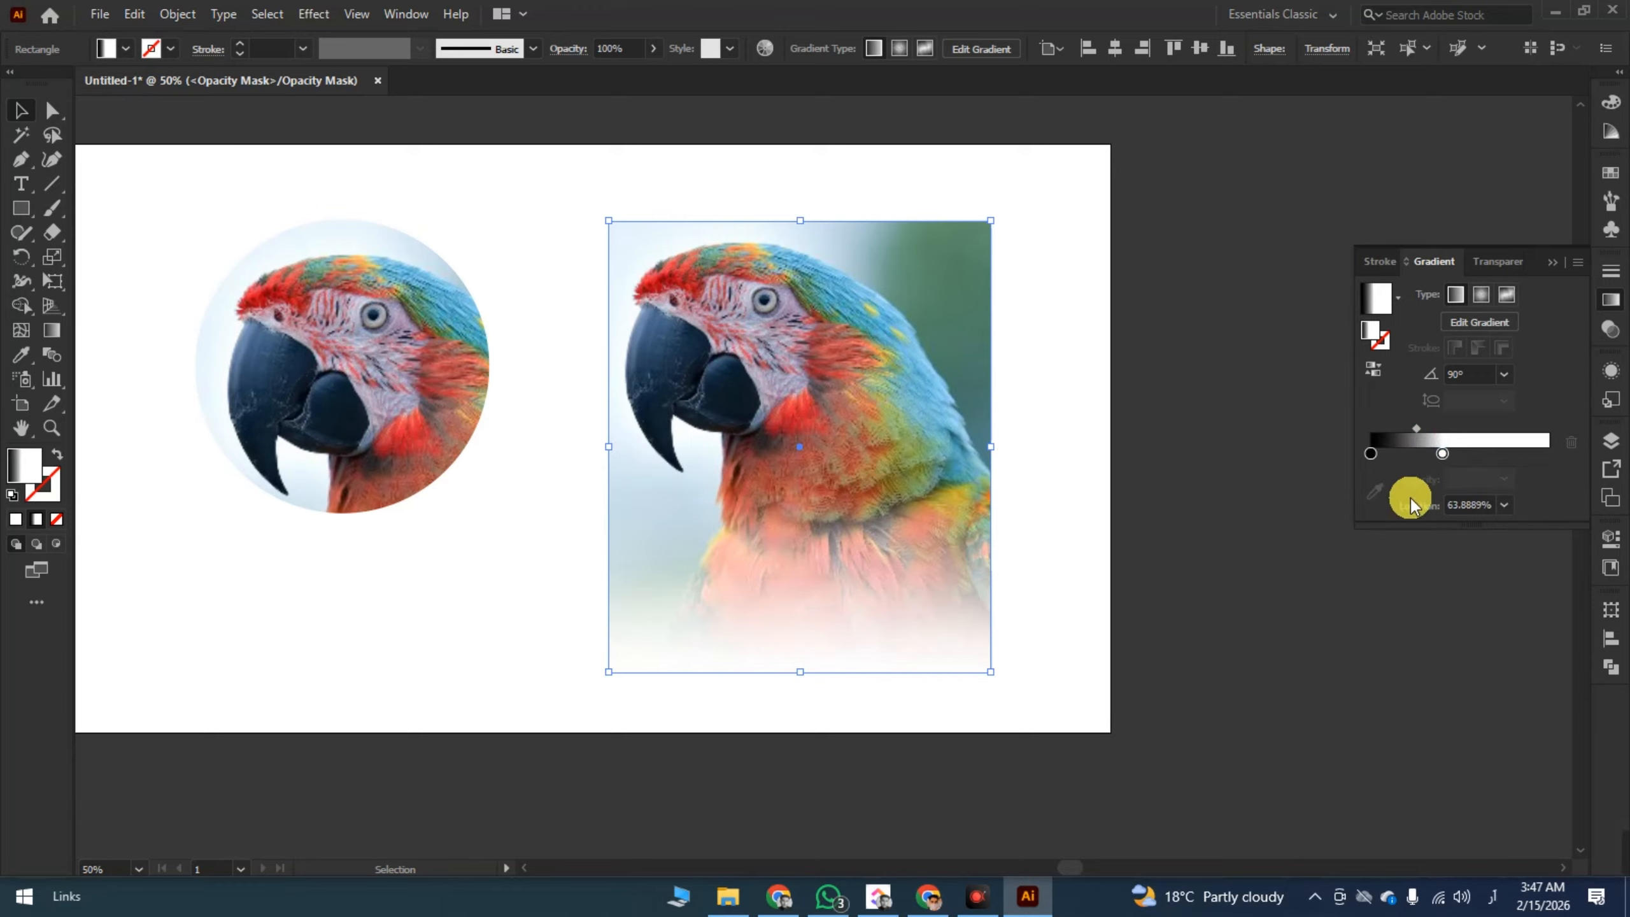
left_click(1447, 455)
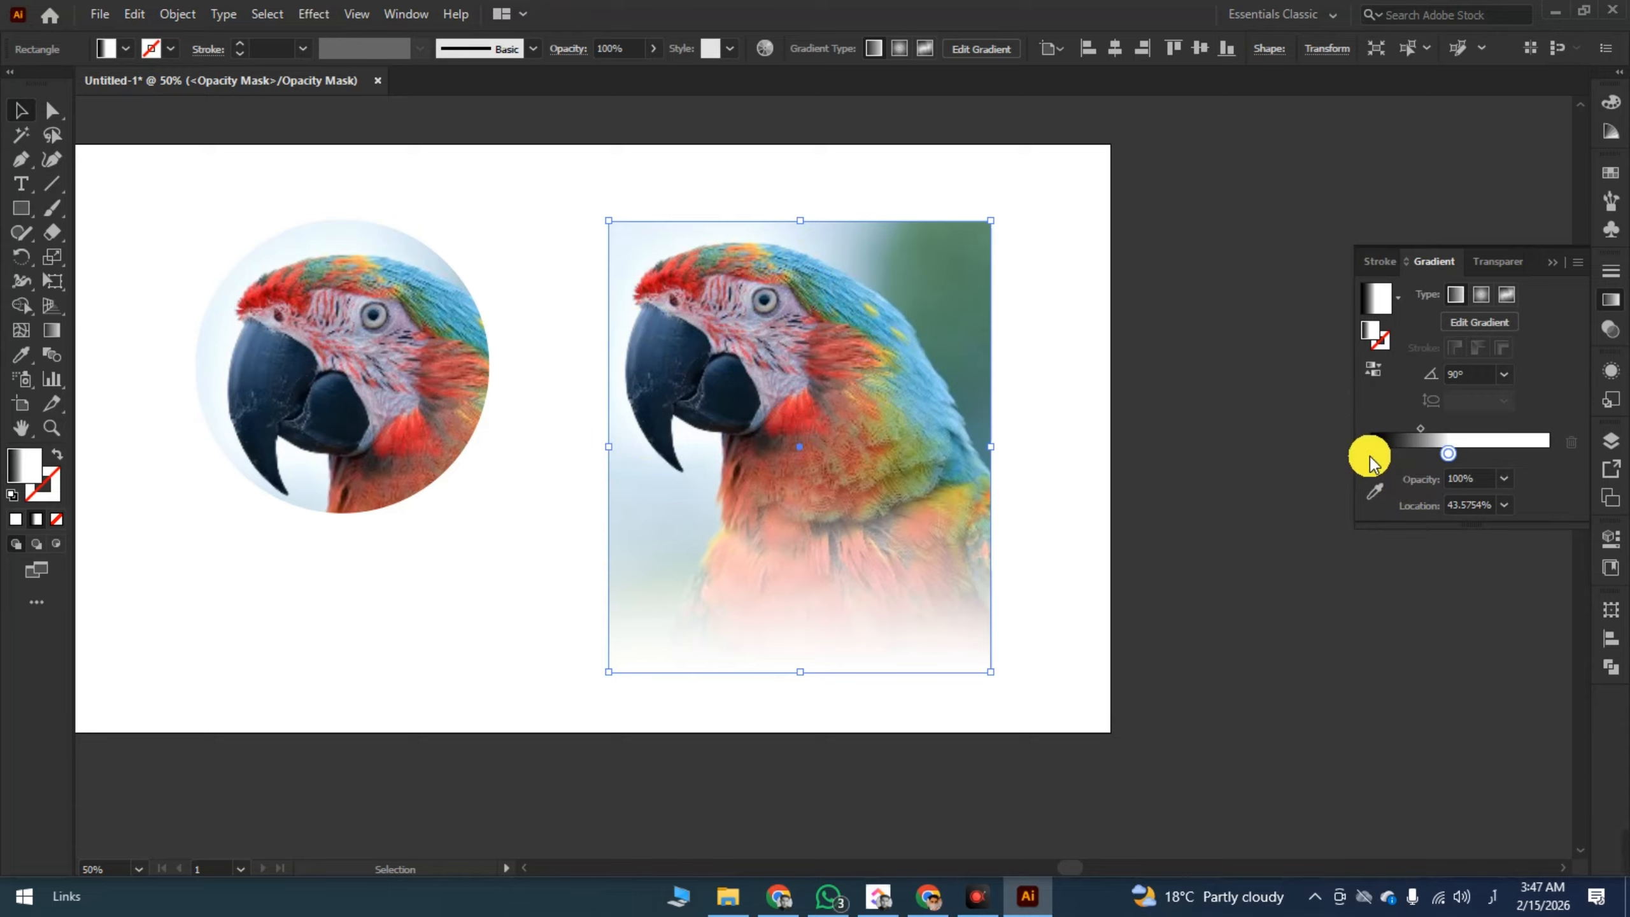
left_click_drag(1381, 454, 1382, 455)
left_click(718, 630)
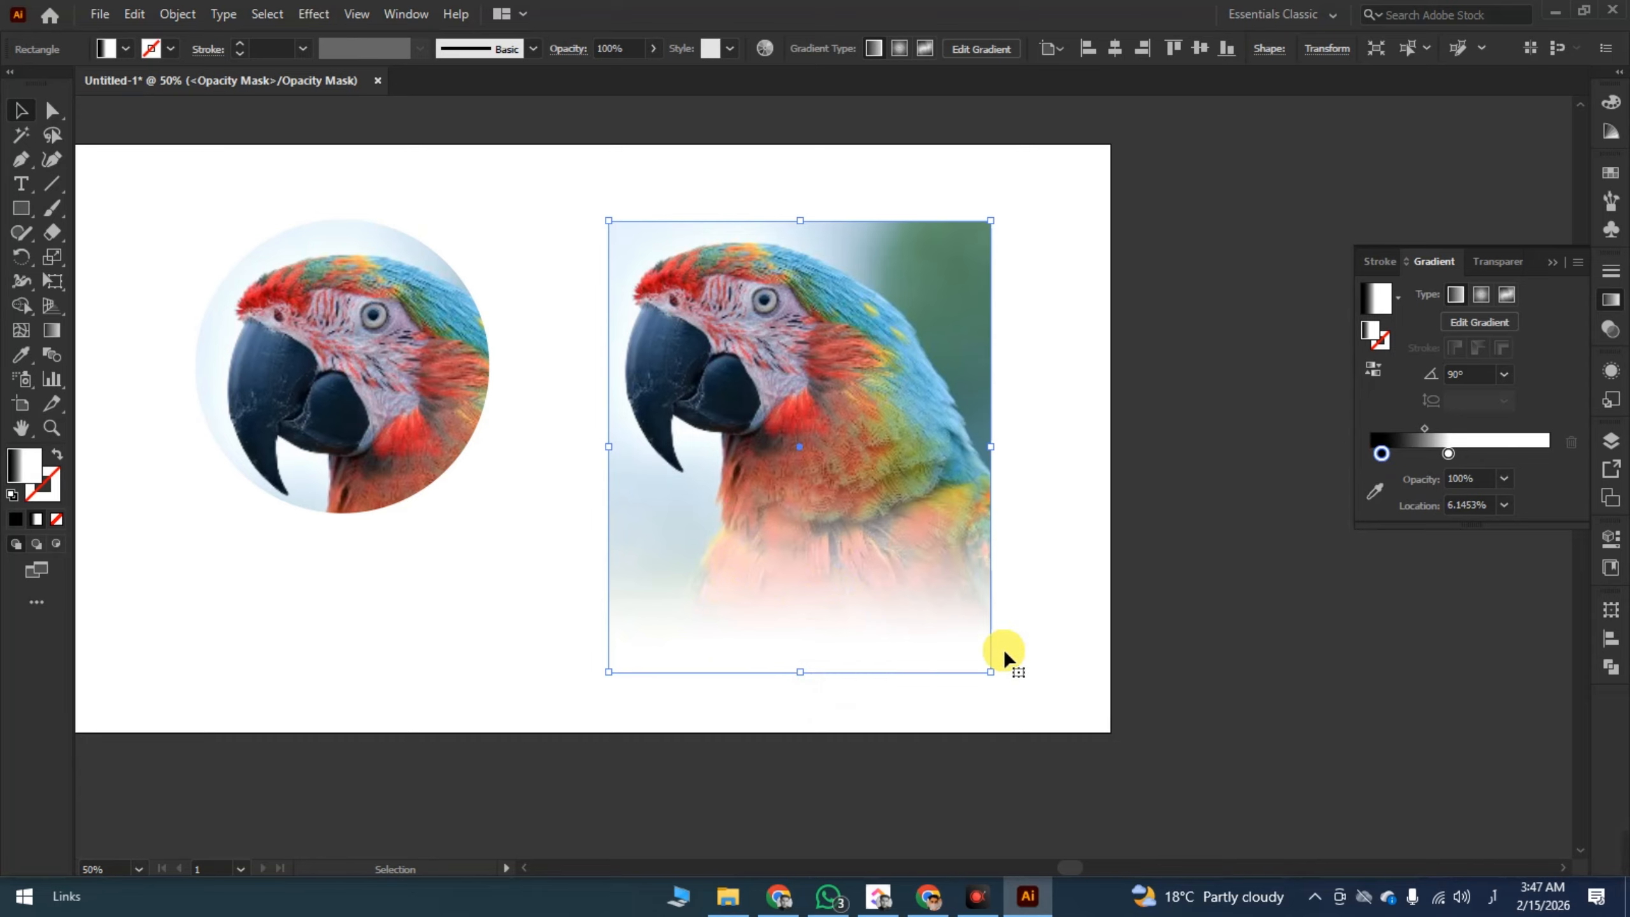
mouse_move(1382, 455)
left_mouse_down()
mouse_move(1361, 458)
mouse_move(1416, 429)
left_mouse_up()
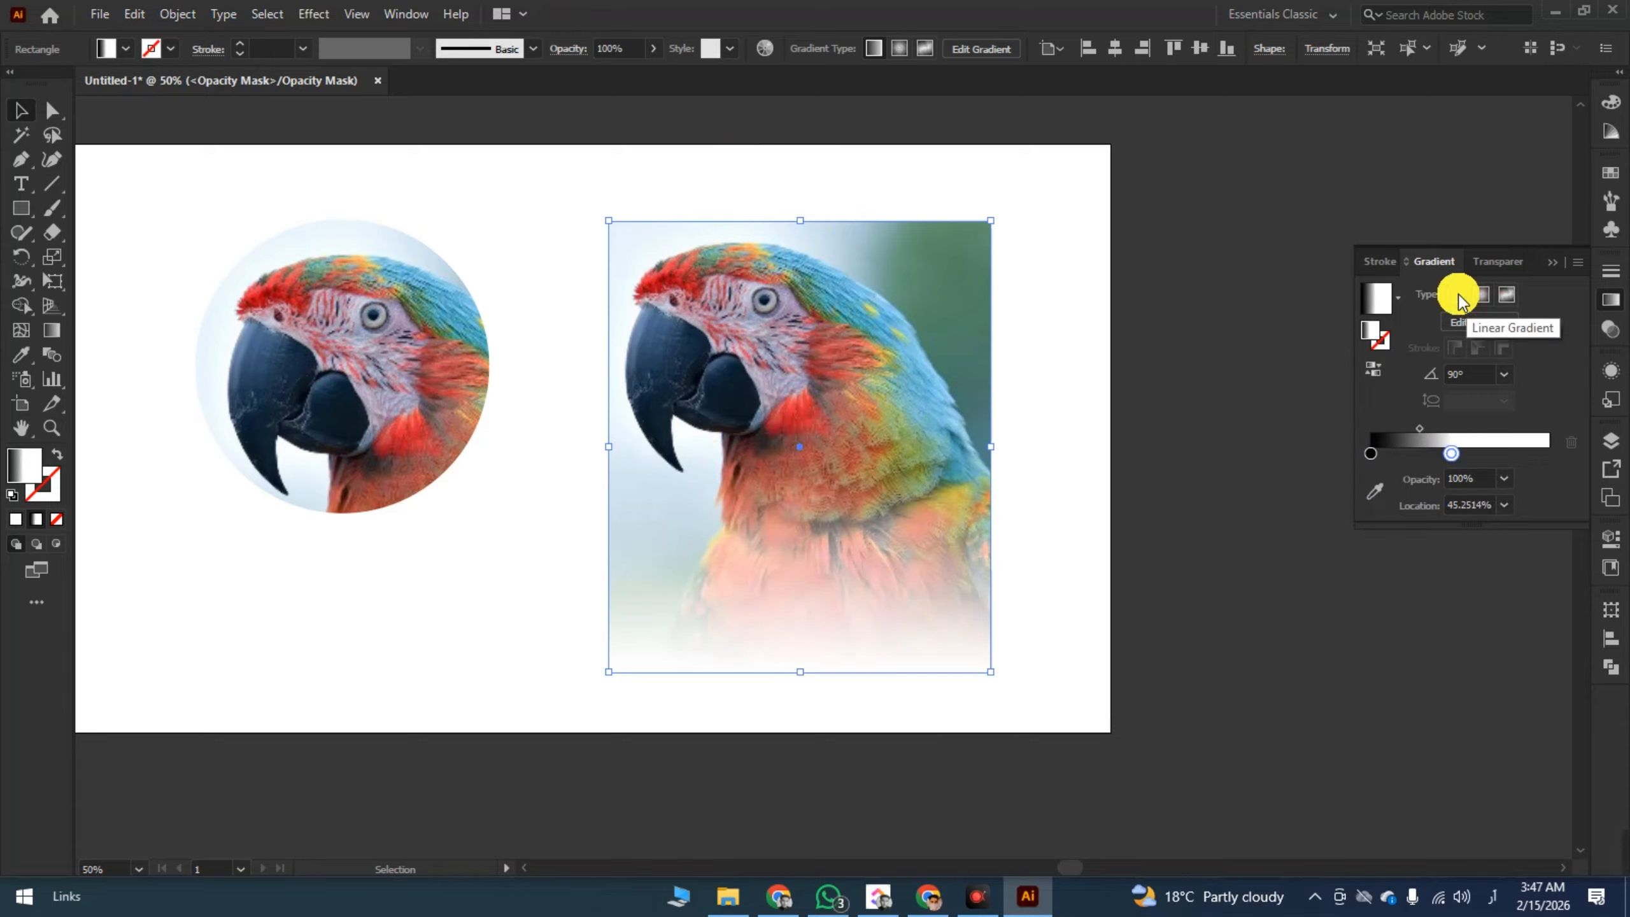
- Change the mask gradient to radial and reverse it so the image fades toward its edges
left_click(1481, 296)
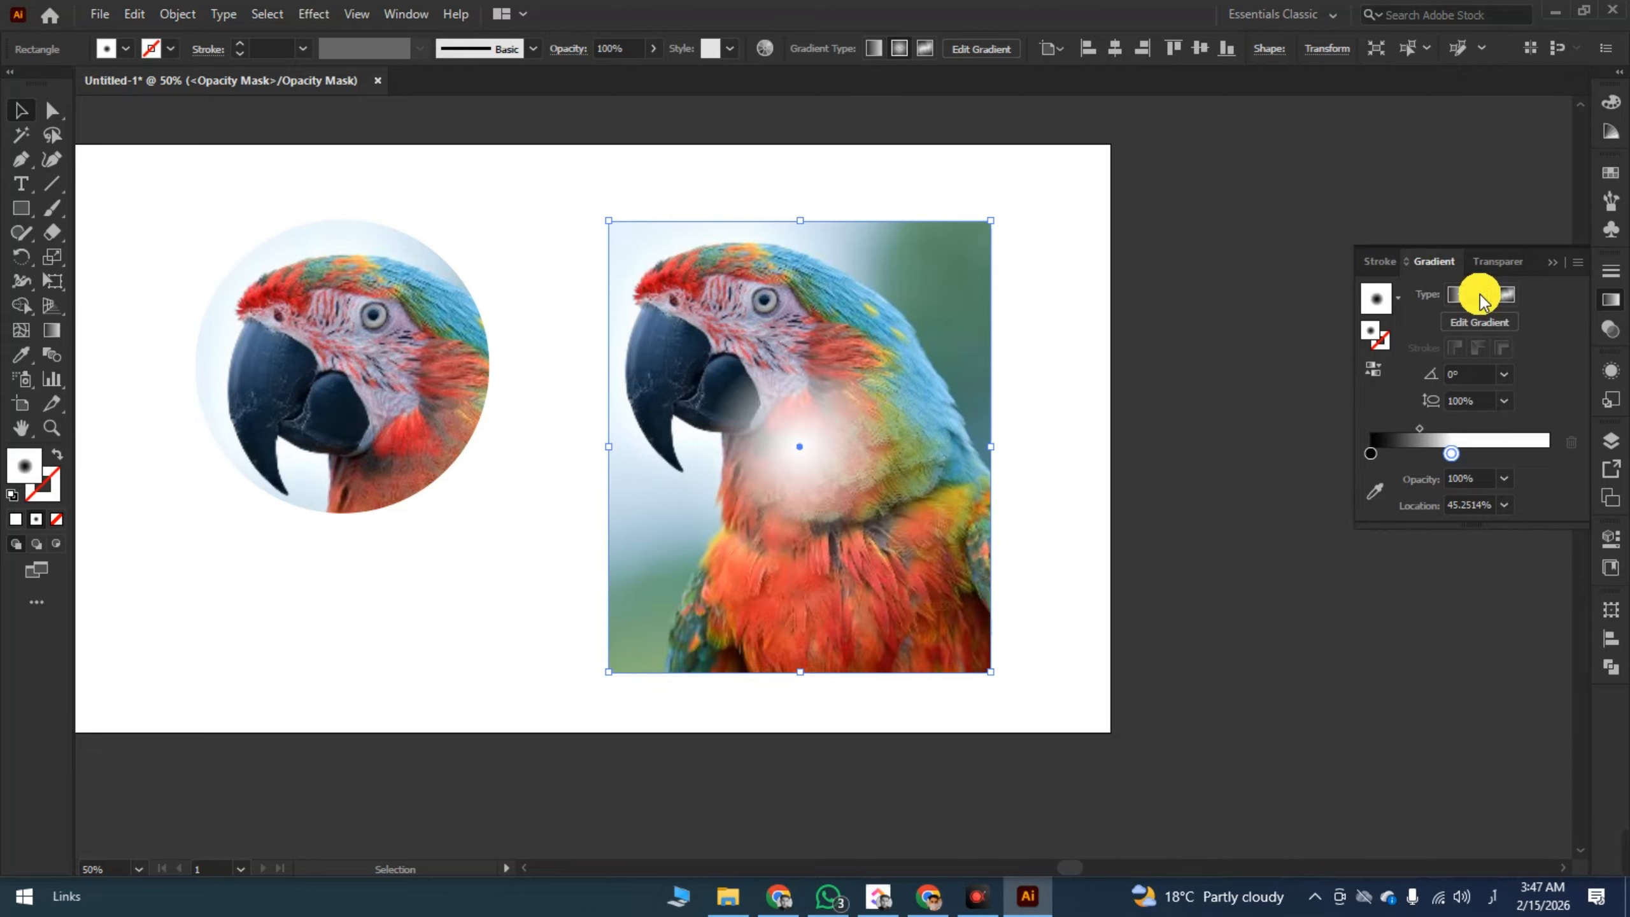
left_click(1374, 371)
left_click(847, 393)
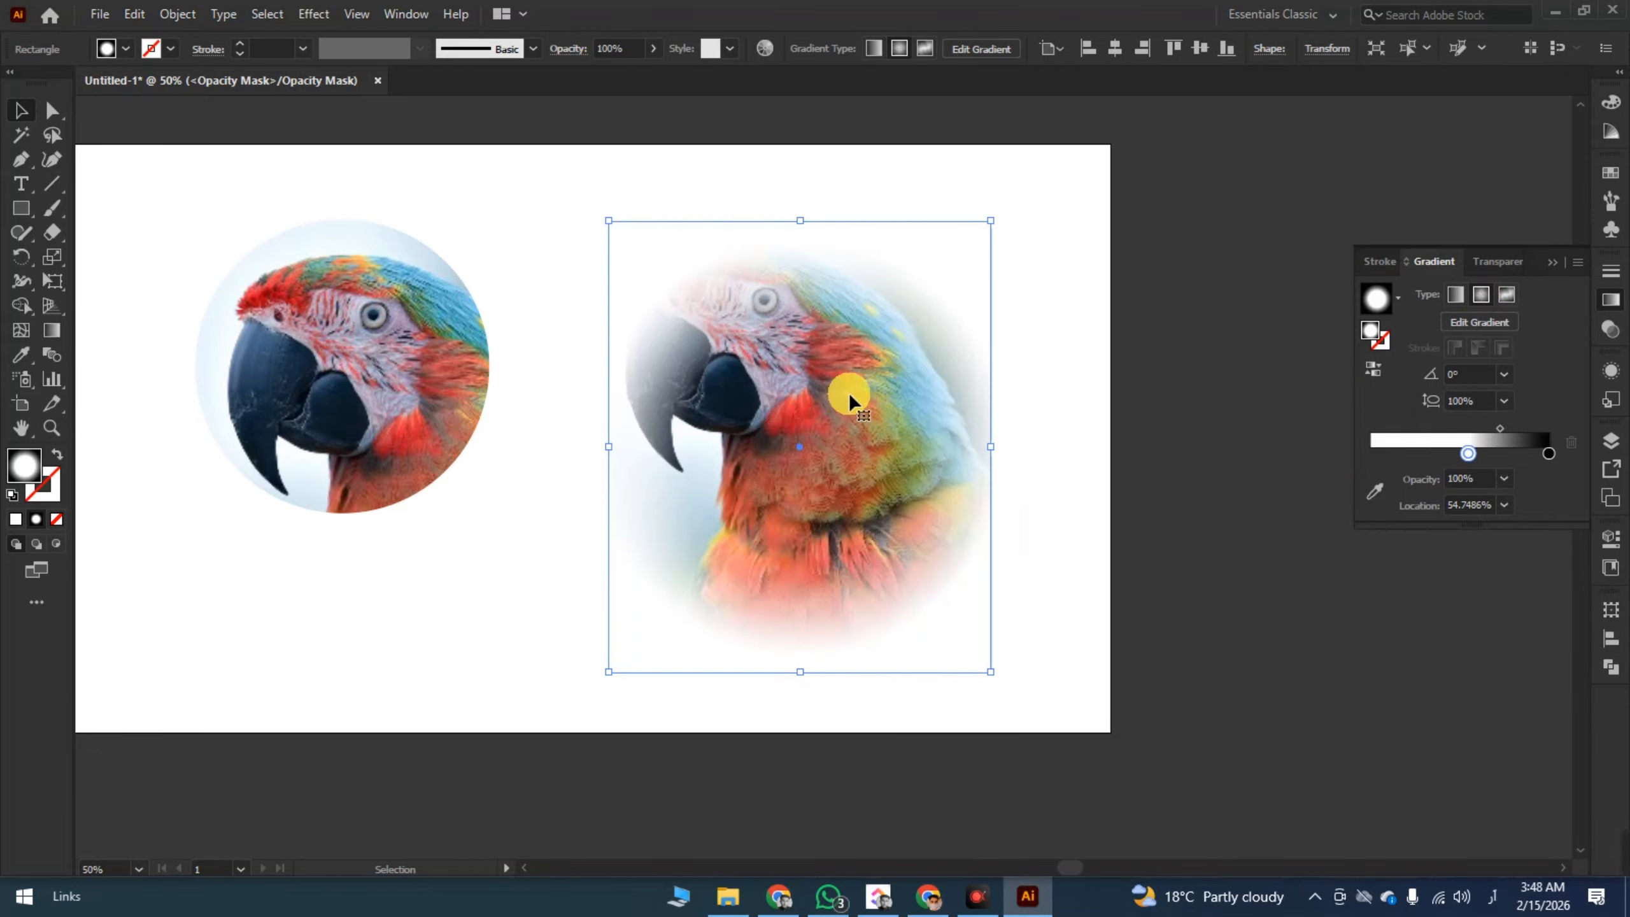
- Move the radial mask up over the parrot's head and leave mask editing by activating the artwork
left_click(757, 245)
left_click_drag(772, 458, 824, 408)
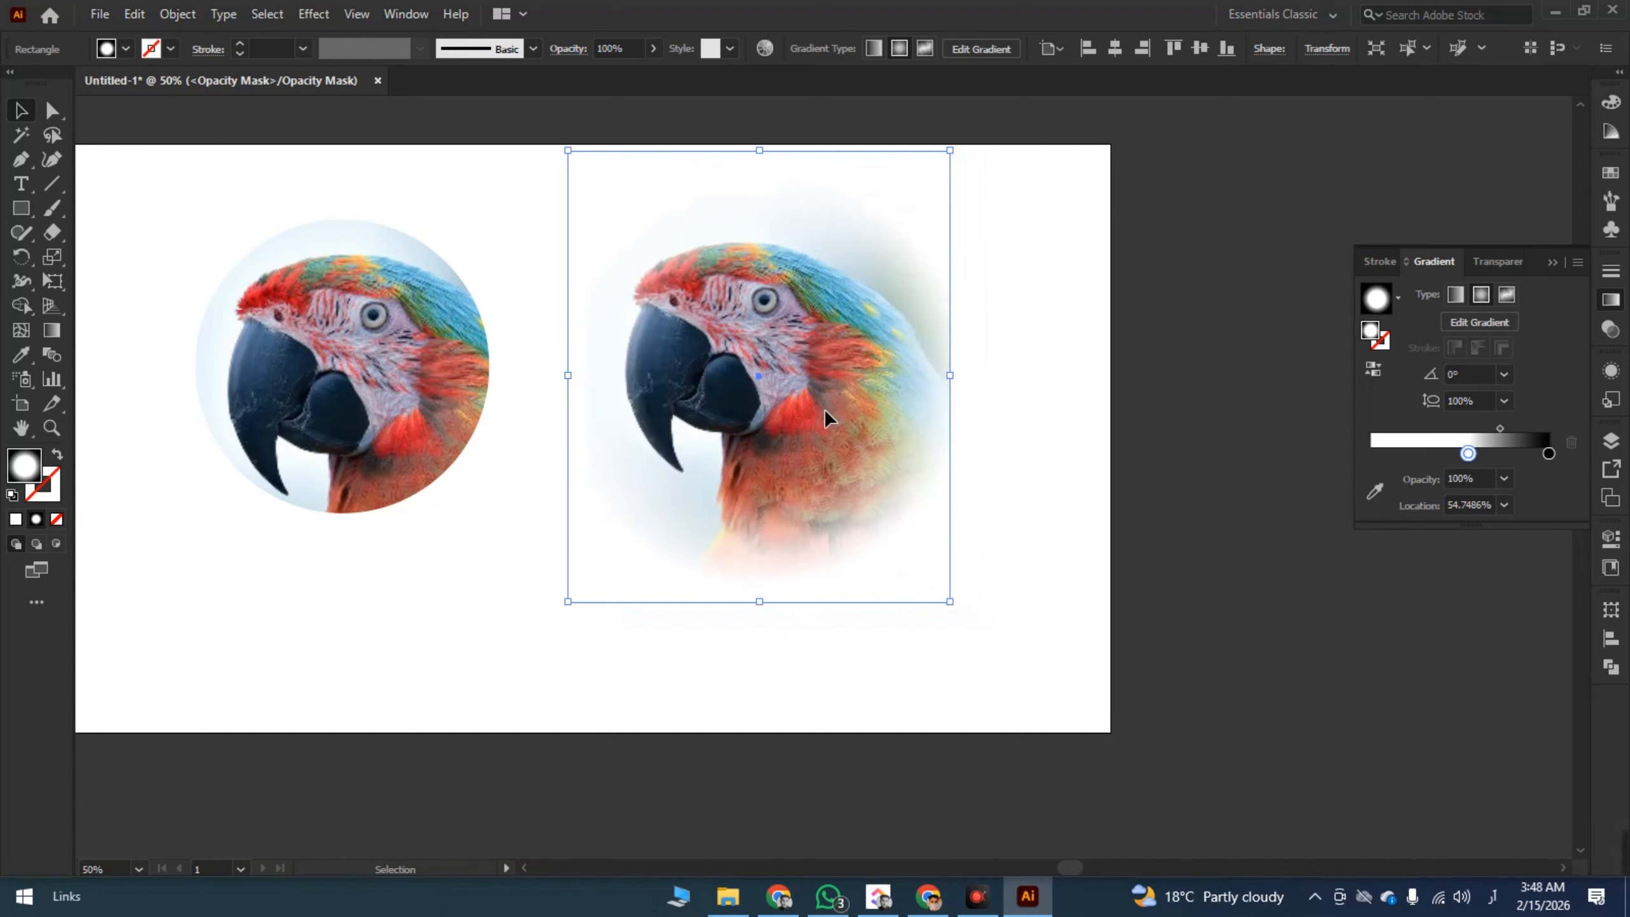
left_click(1541, 261)
left_click(1418, 352)
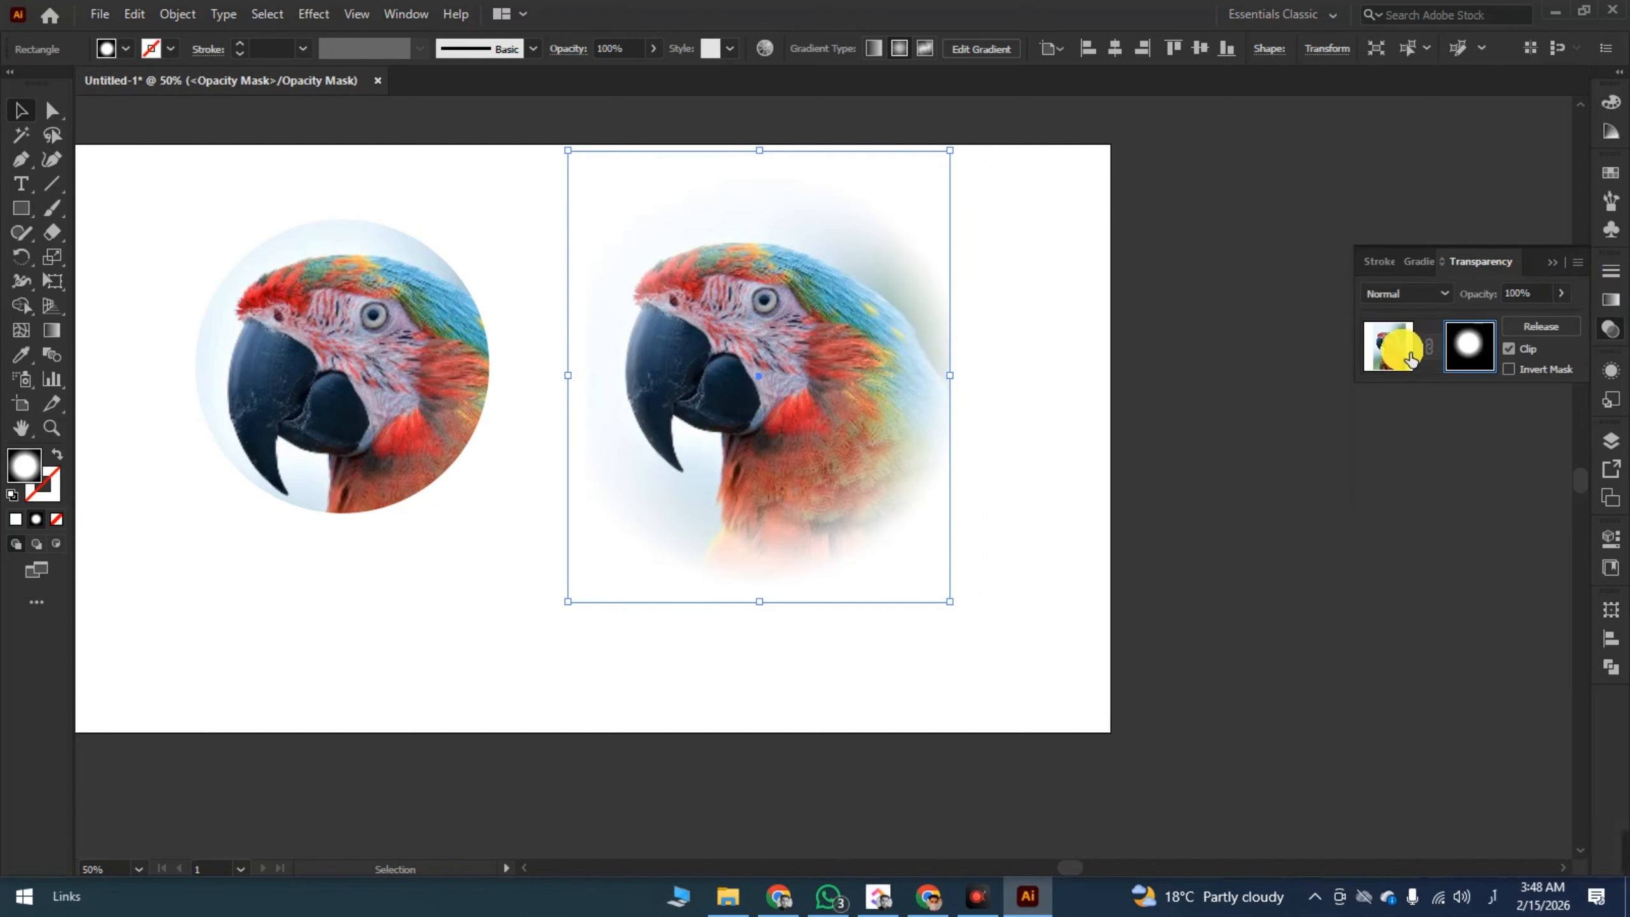
left_click(1383, 263)
- Try to move the masked parrot image lower on the artboard
left_click_drag(861, 267, 929, 343)
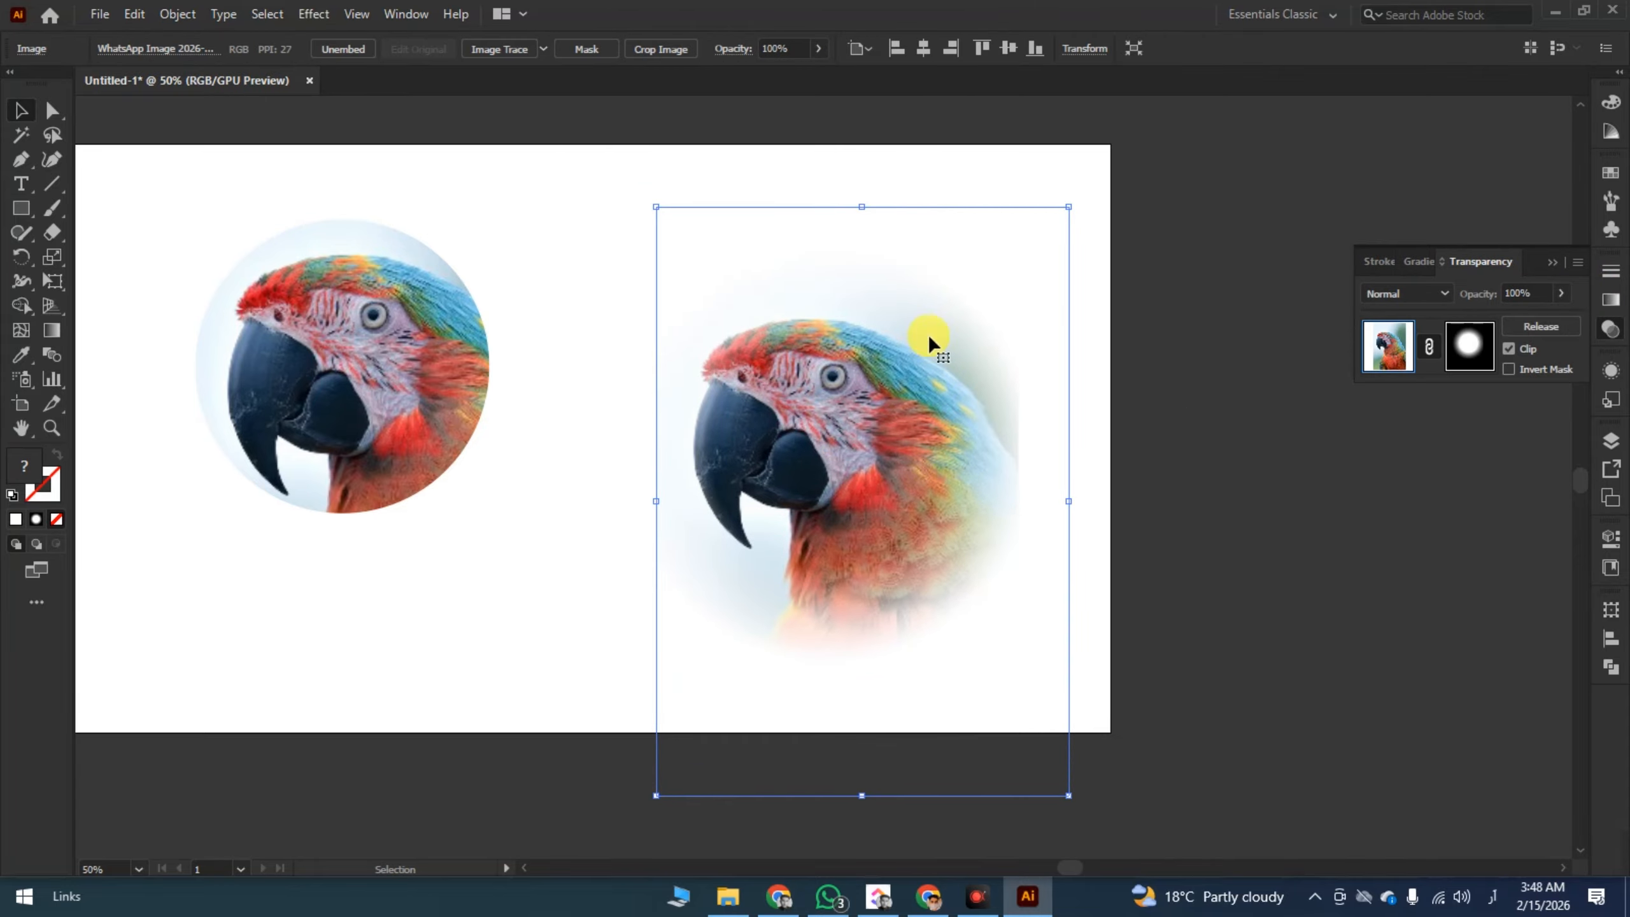
key("ctrl+z")
left_click(1154, 502)
- Move both masked parrot images off the artboard into the empty space above it
left_click_drag(419, 419, 680, 464)
left_click(542, 387)
scroll(543, 387, "down", 1)
left_click_drag(543, 387, 947, 335)
scroll(1081, 589, "up", 3)
left_click(1081, 590)
scroll(806, 558, "up", 1)
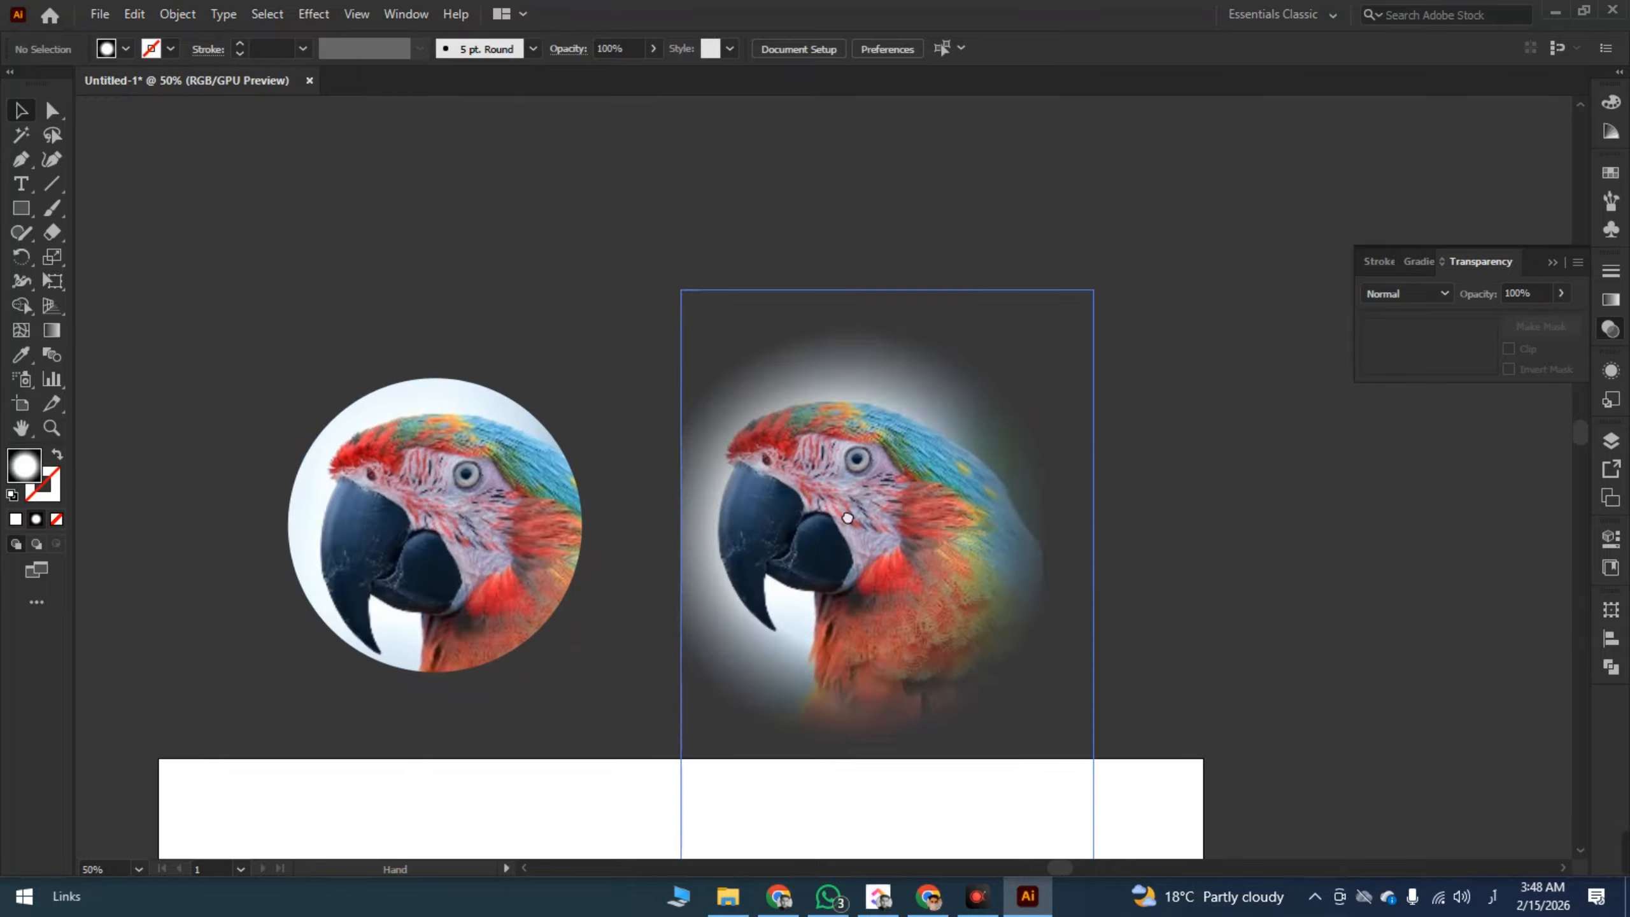
- Edit the faded parrot's opacity mask and shrink its gradient rectangle more tightly around the head
scroll(1241, 499, "down", 4)
scroll(1110, 484, "up", 1)
left_click(1045, 382)
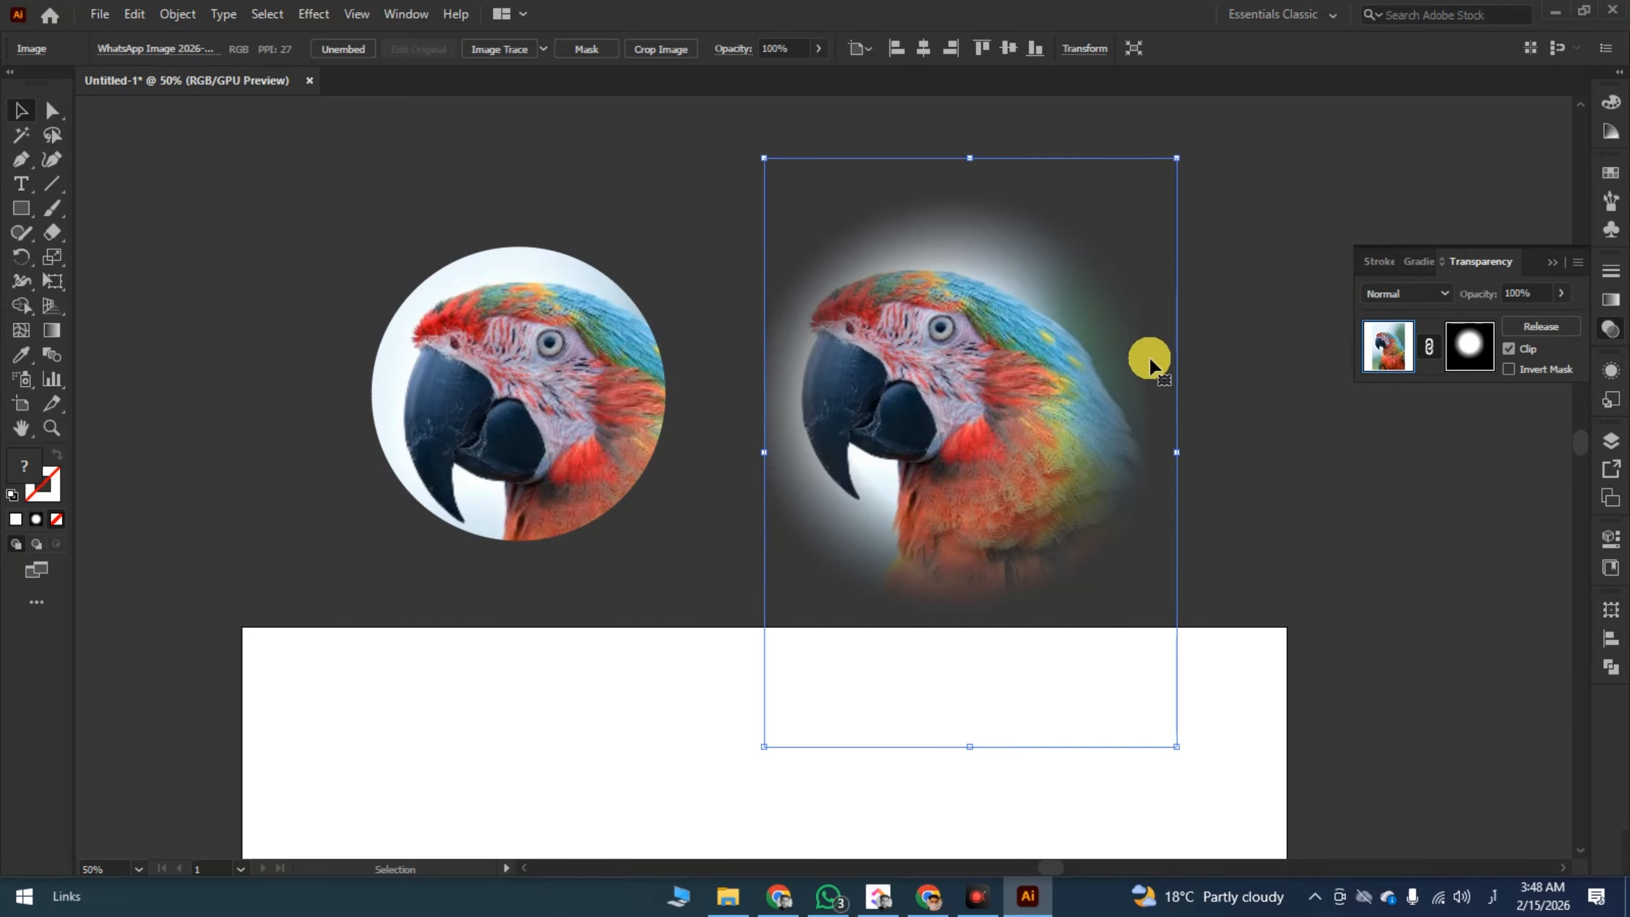
left_click(686, 347)
left_click(841, 369)
left_click(1470, 347)
left_click_drag(1140, 407, 1106, 405)
left_click_drag(955, 411, 925, 477)
left_click(1313, 409)
left_click_drag(1105, 416, 1094, 426)
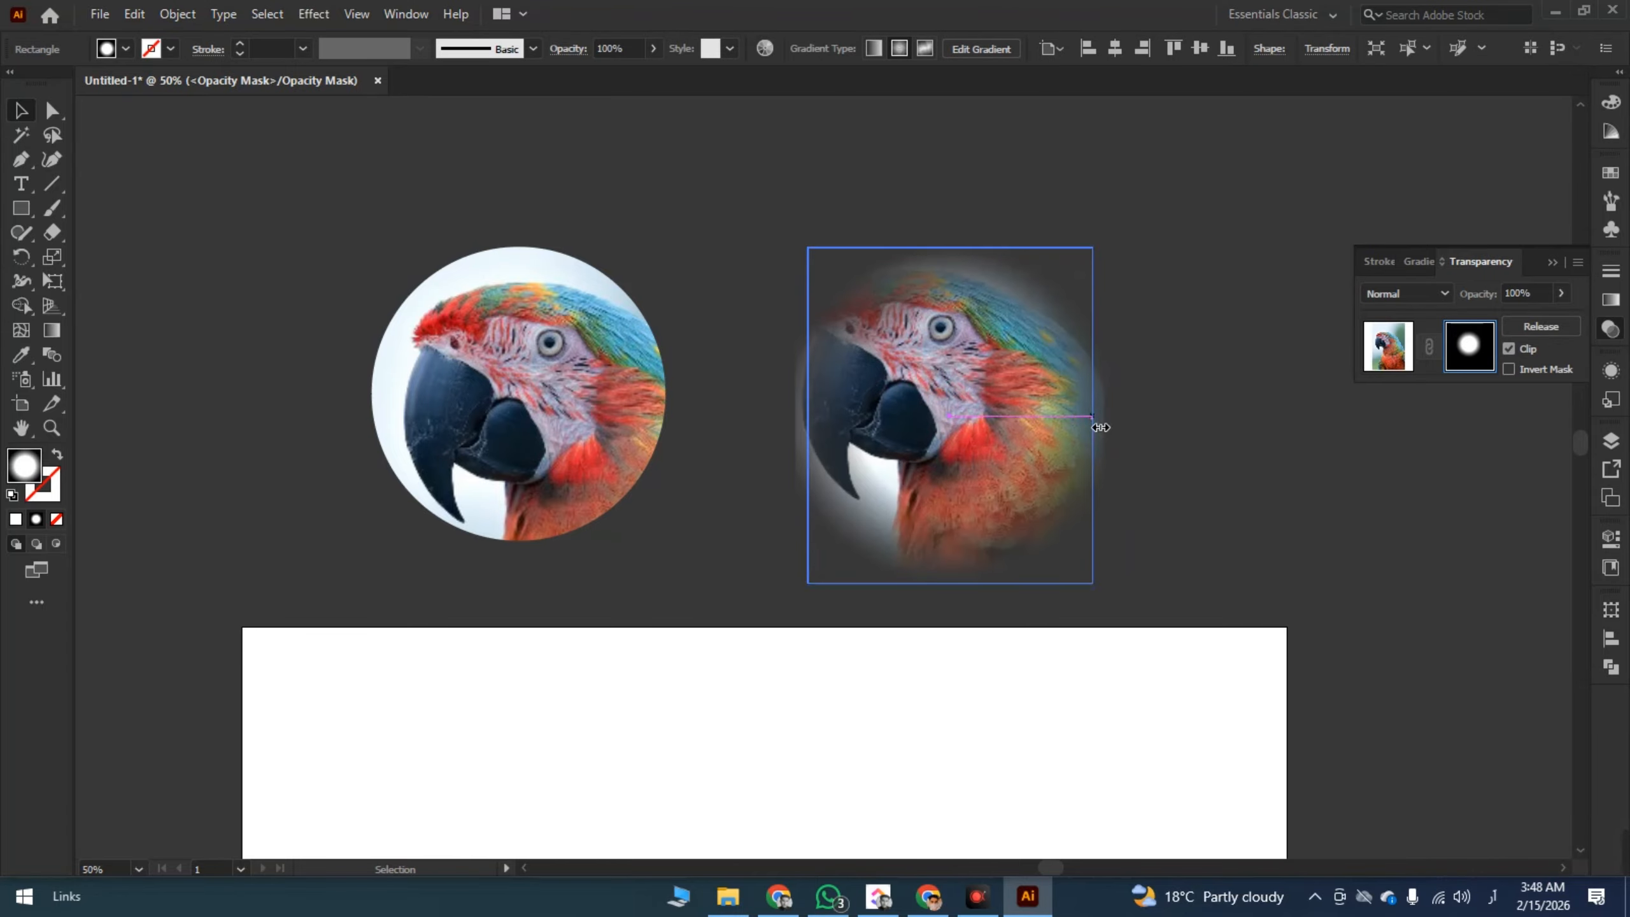
left_click(1313, 537)
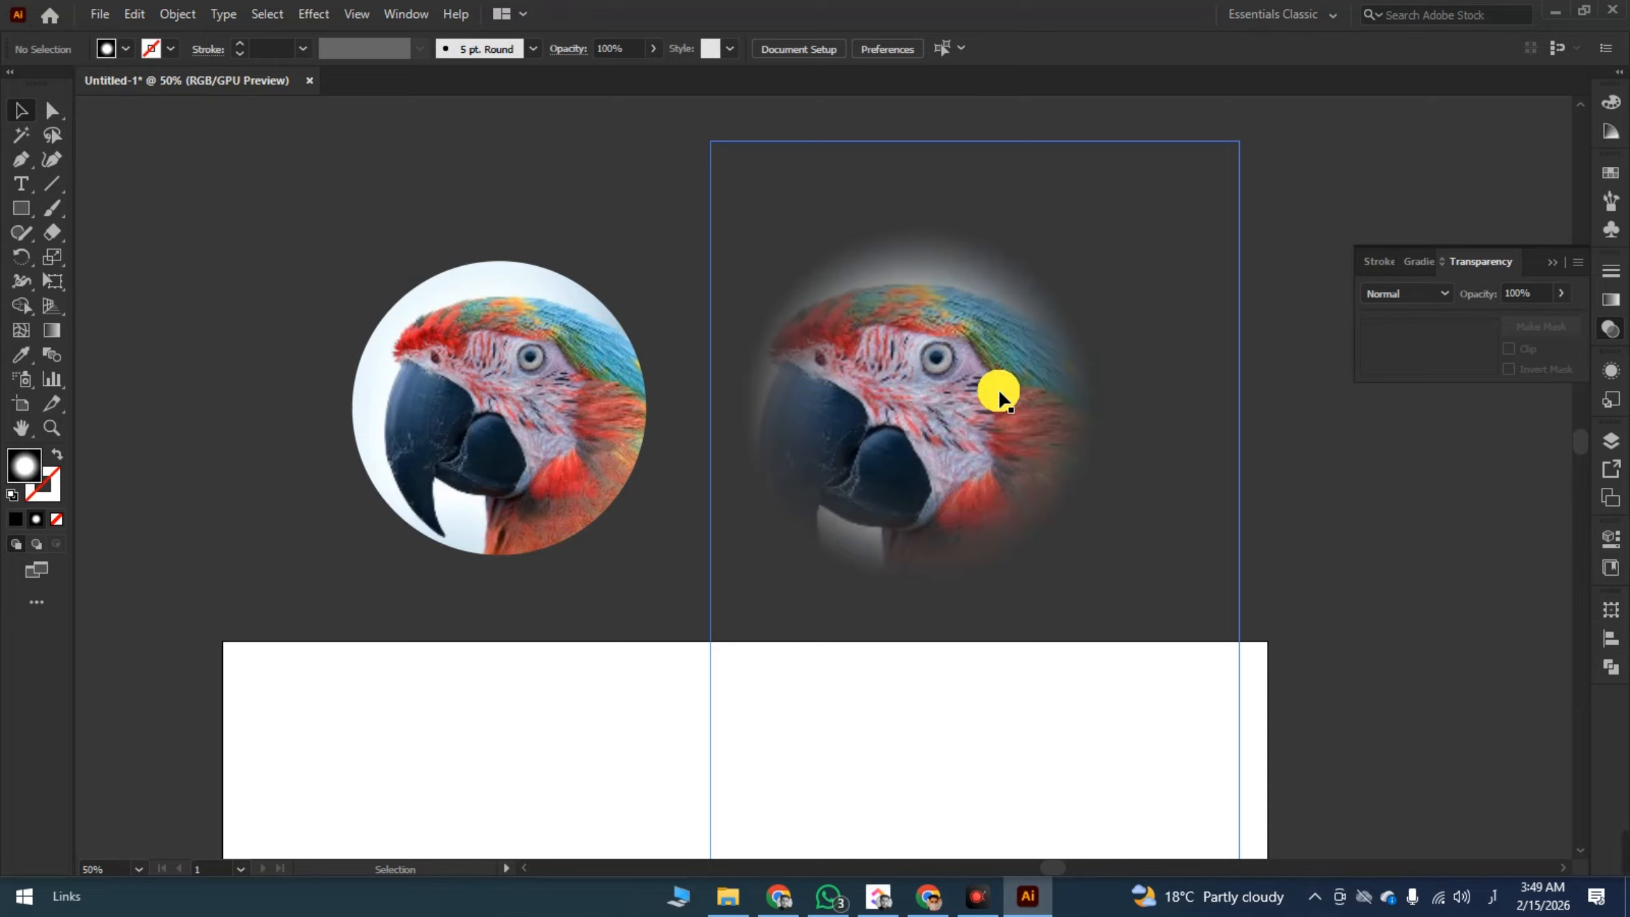
left_click(1553, 262)
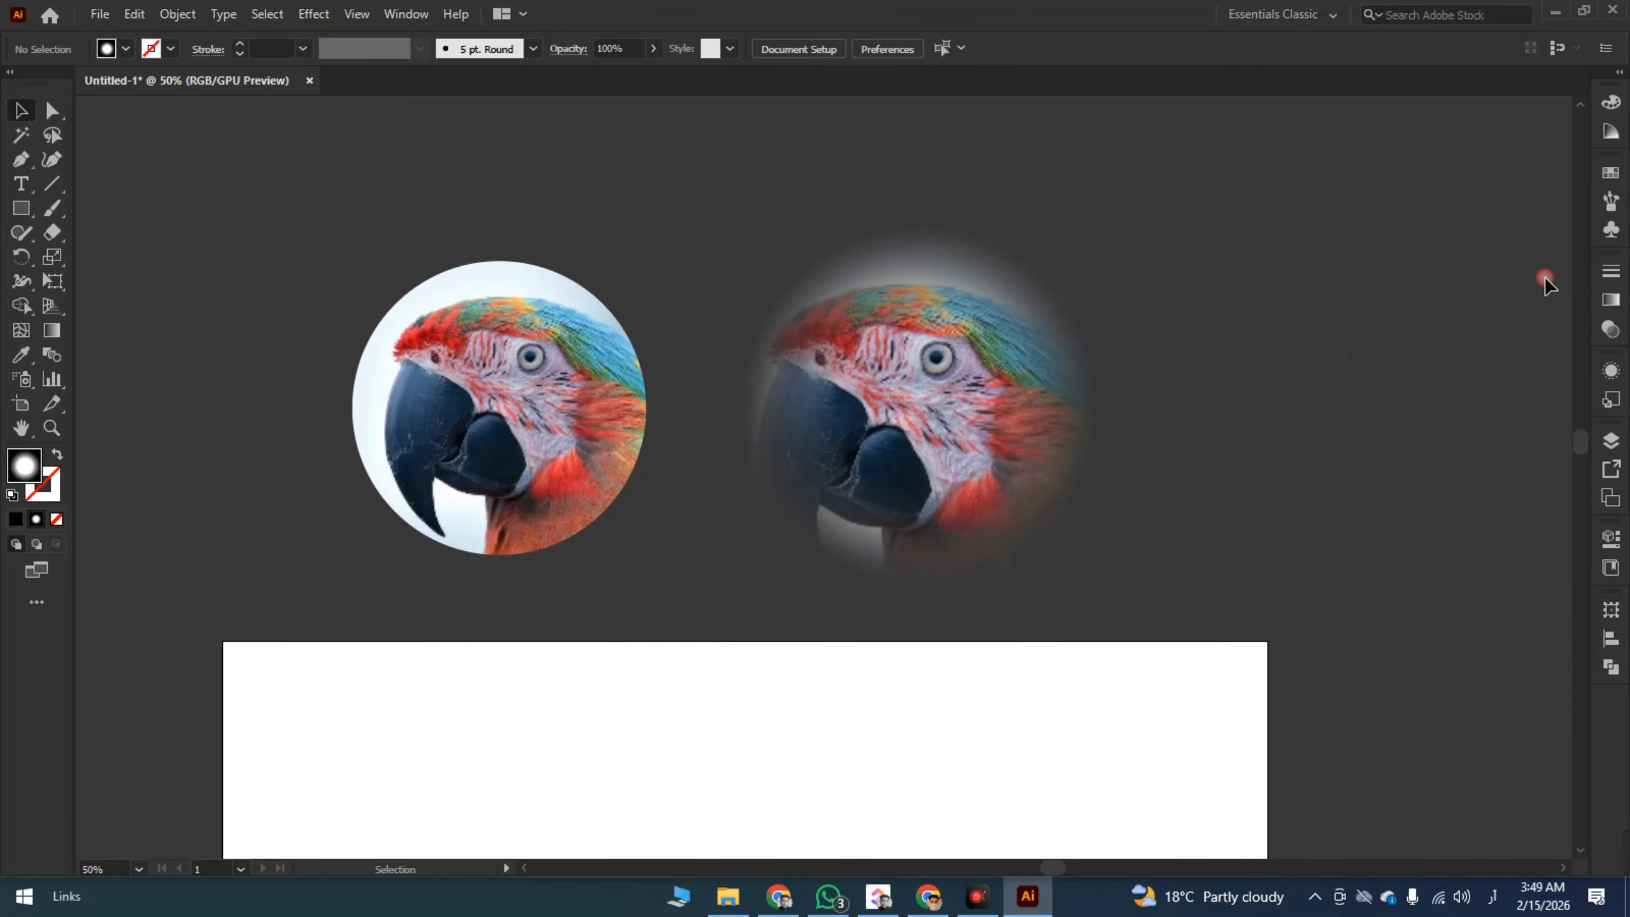
- Switch to Chrome and copy the large strawberry photo from the Google image results
scroll(961, 412, "down", 1)
scroll(955, 404, "down", 3)
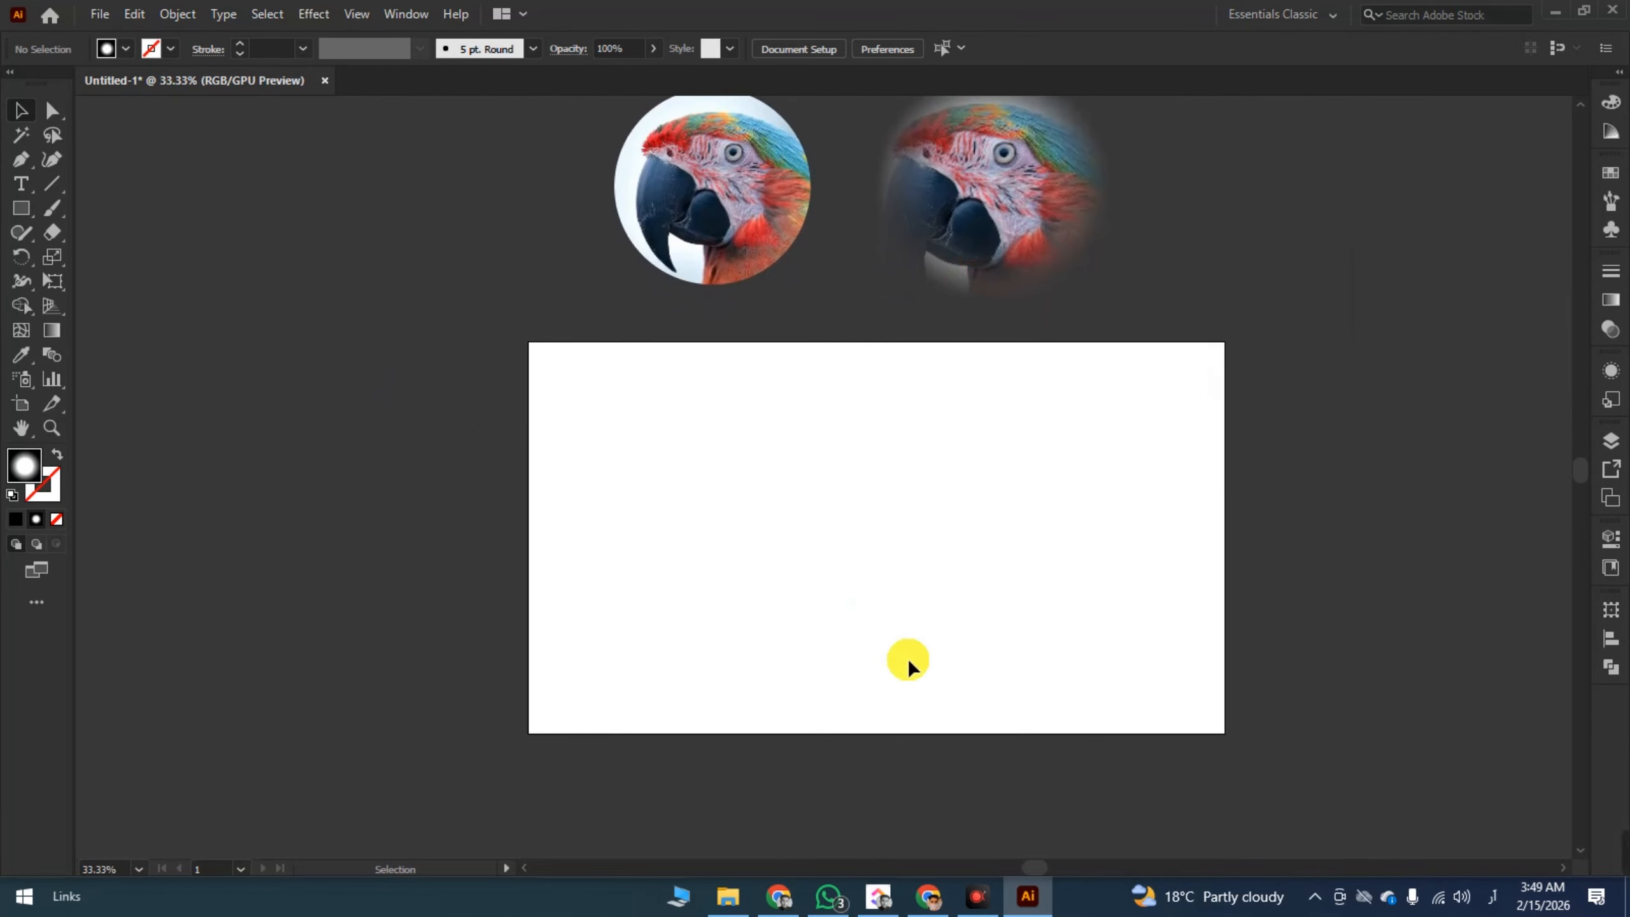
scroll(898, 655, "up", 2)
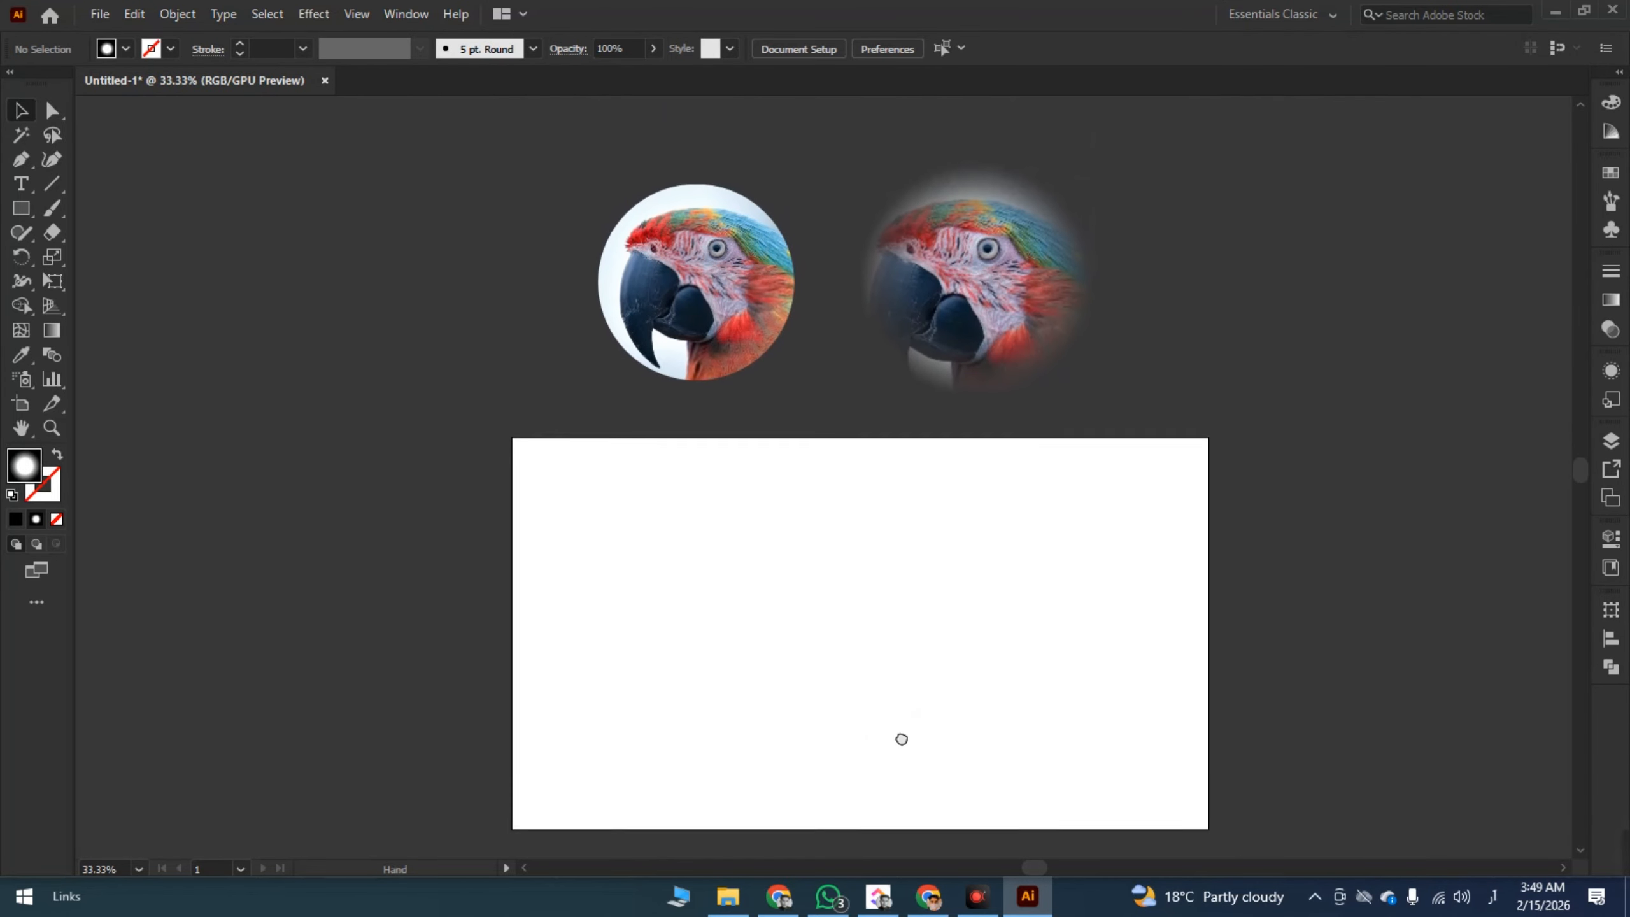
left_click(928, 896)
scroll(619, 511, "up", 6)
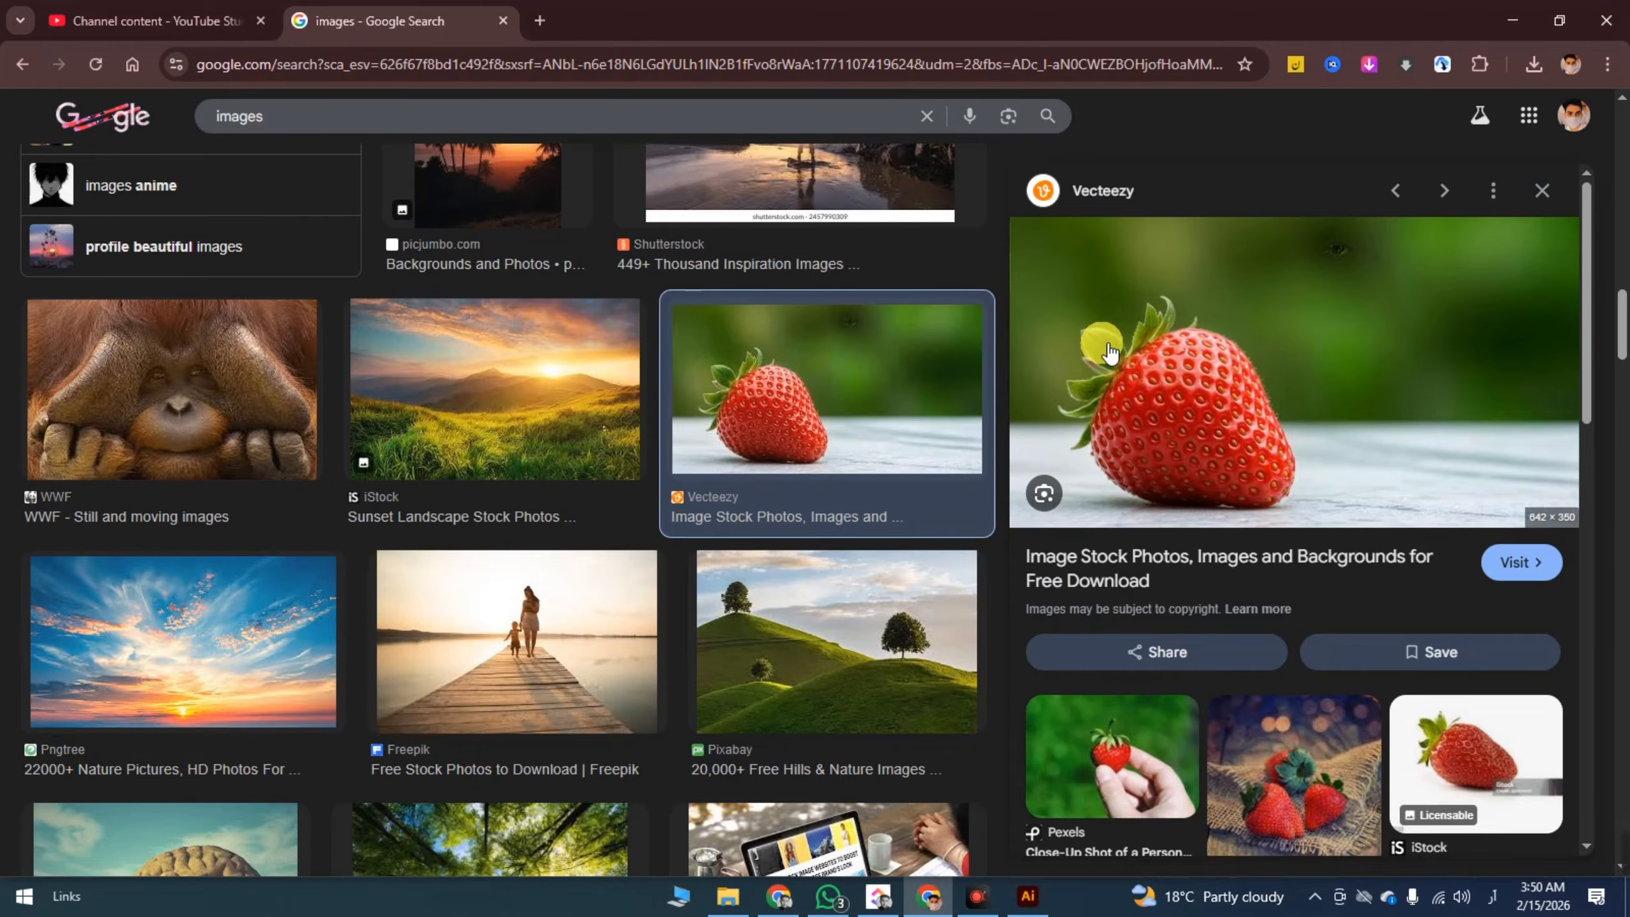
right_click(1215, 326)
left_click(1296, 688)
- Switch back to Illustrator, paste the strawberry photo and centre it horizontally and vertically on the artboard
key("alt+Tab")
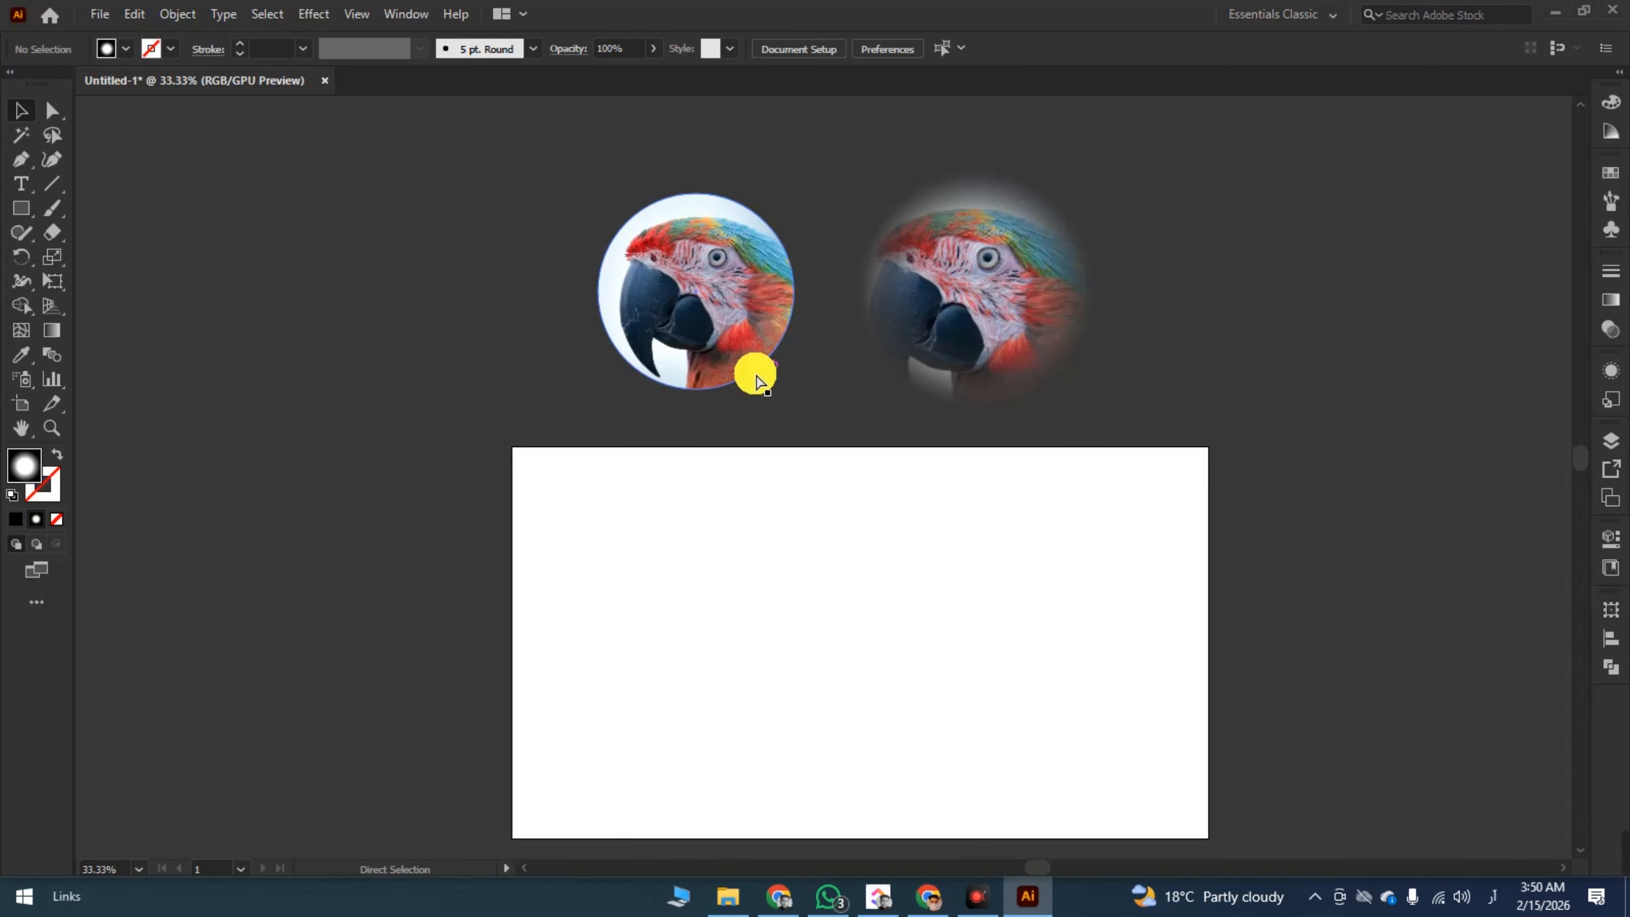
key("v")
key("ctrl+v")
scroll(798, 366, "down", 3)
left_click(853, 46)
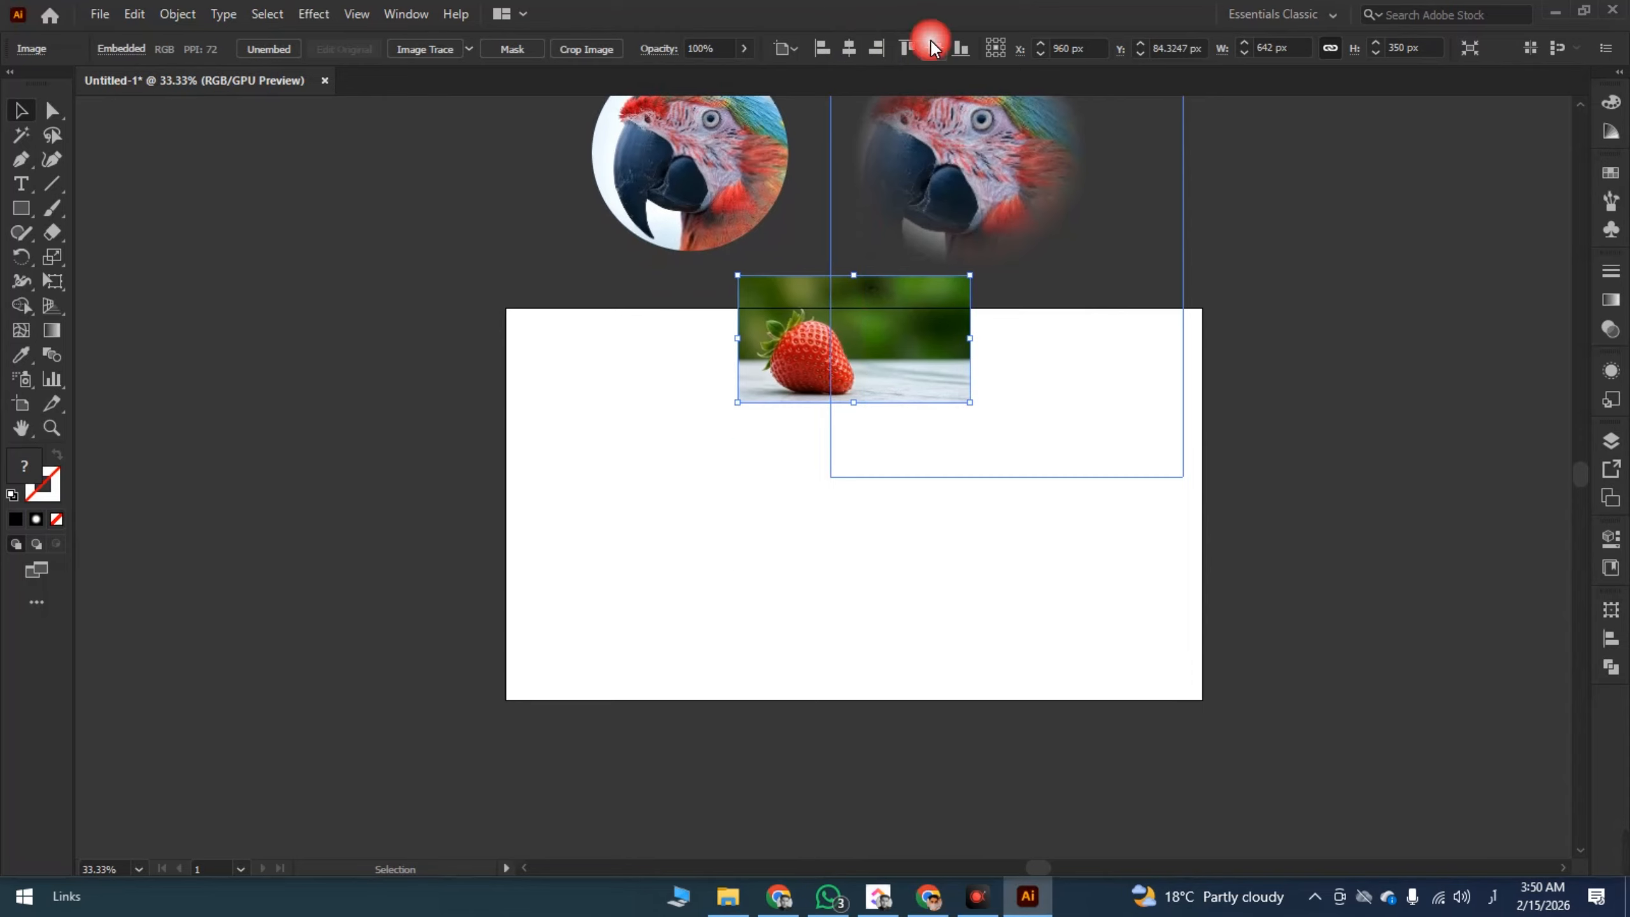
left_click(931, 42)
- Enlarge the strawberry photo proportionally from its centre to about 1633 × 890 px
left_click_drag(972, 505, 1159, 514)
left_click_drag(914, 501, 960, 401)
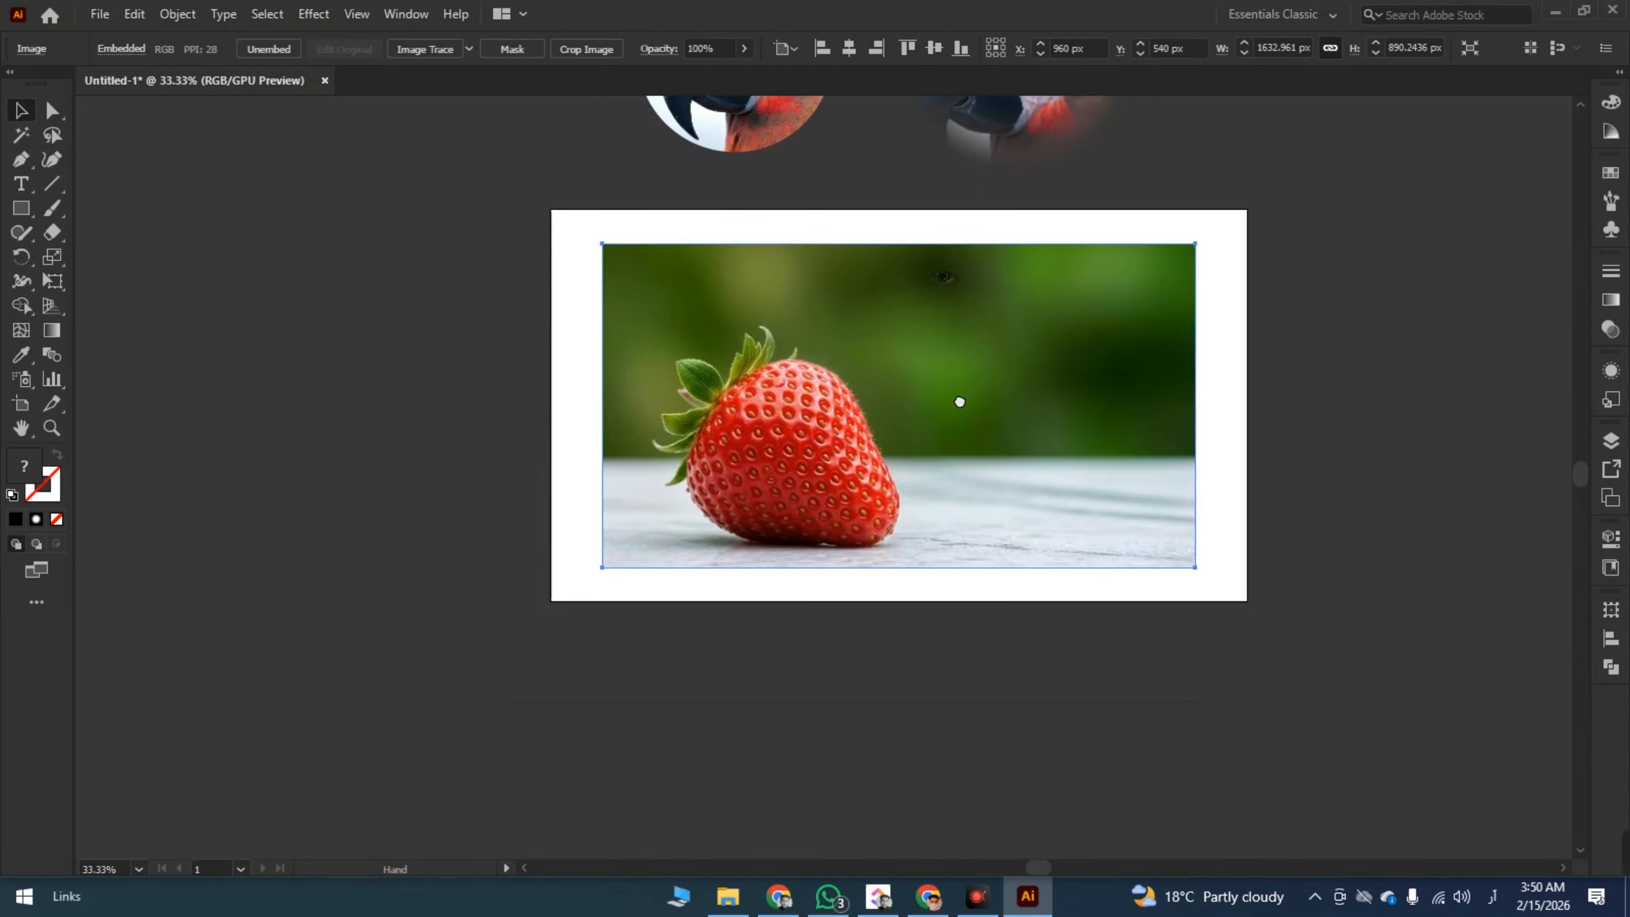
scroll(843, 323, "up", 2)
scroll(843, 324, "down", 1)
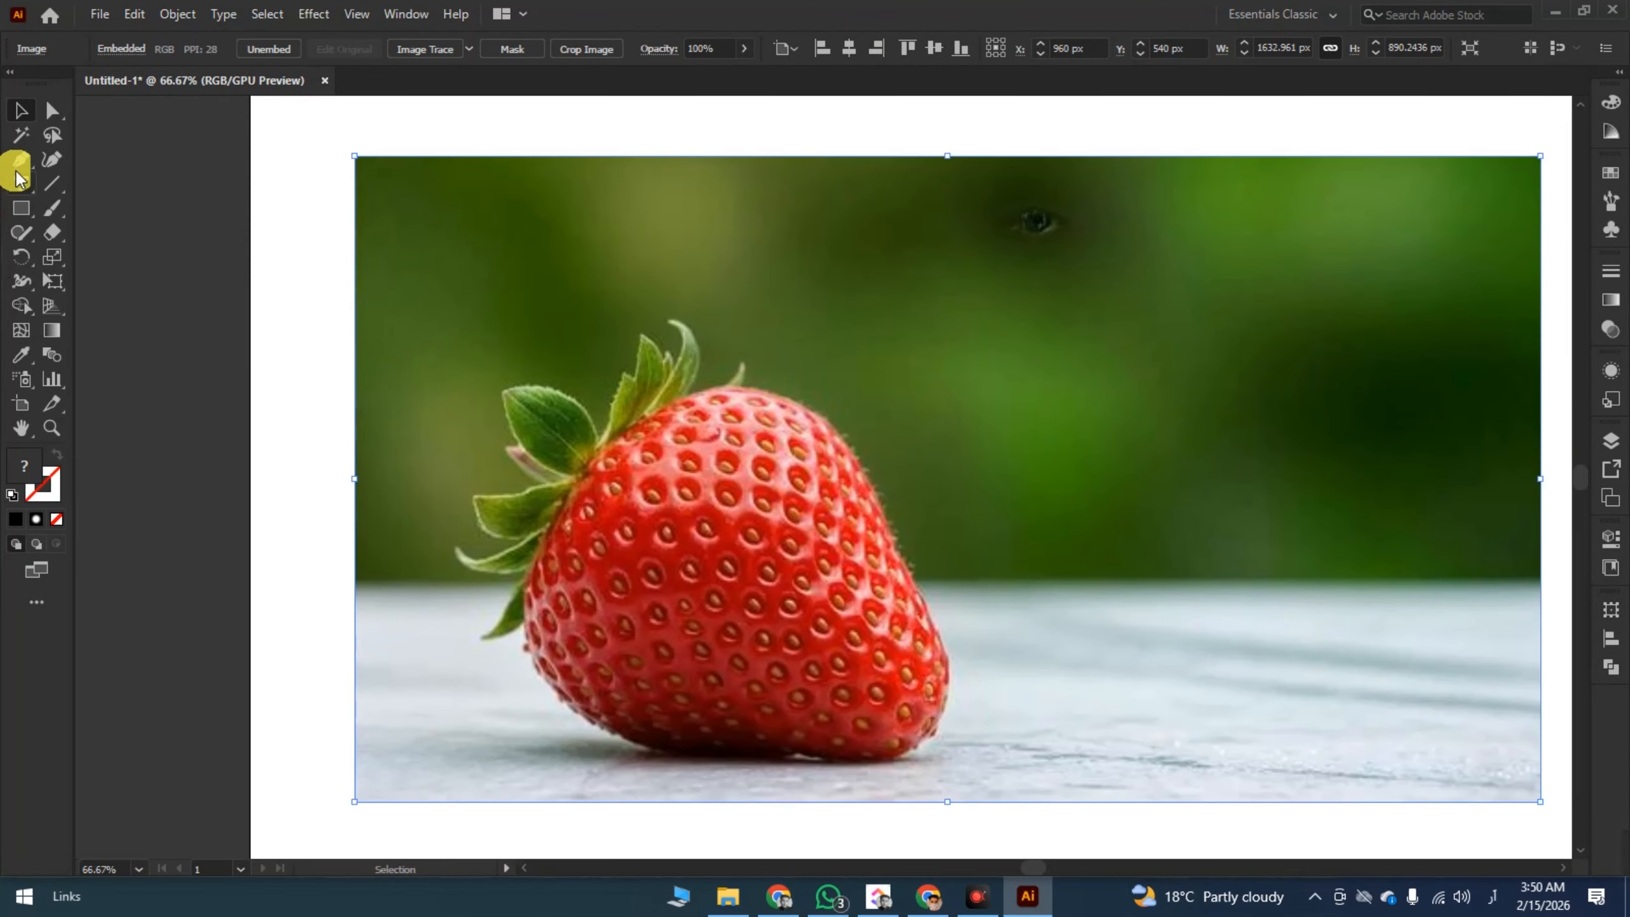
- Draw a dark filled circle about 616 px in diameter over the strawberry
scroll(722, 373, "down", 3)
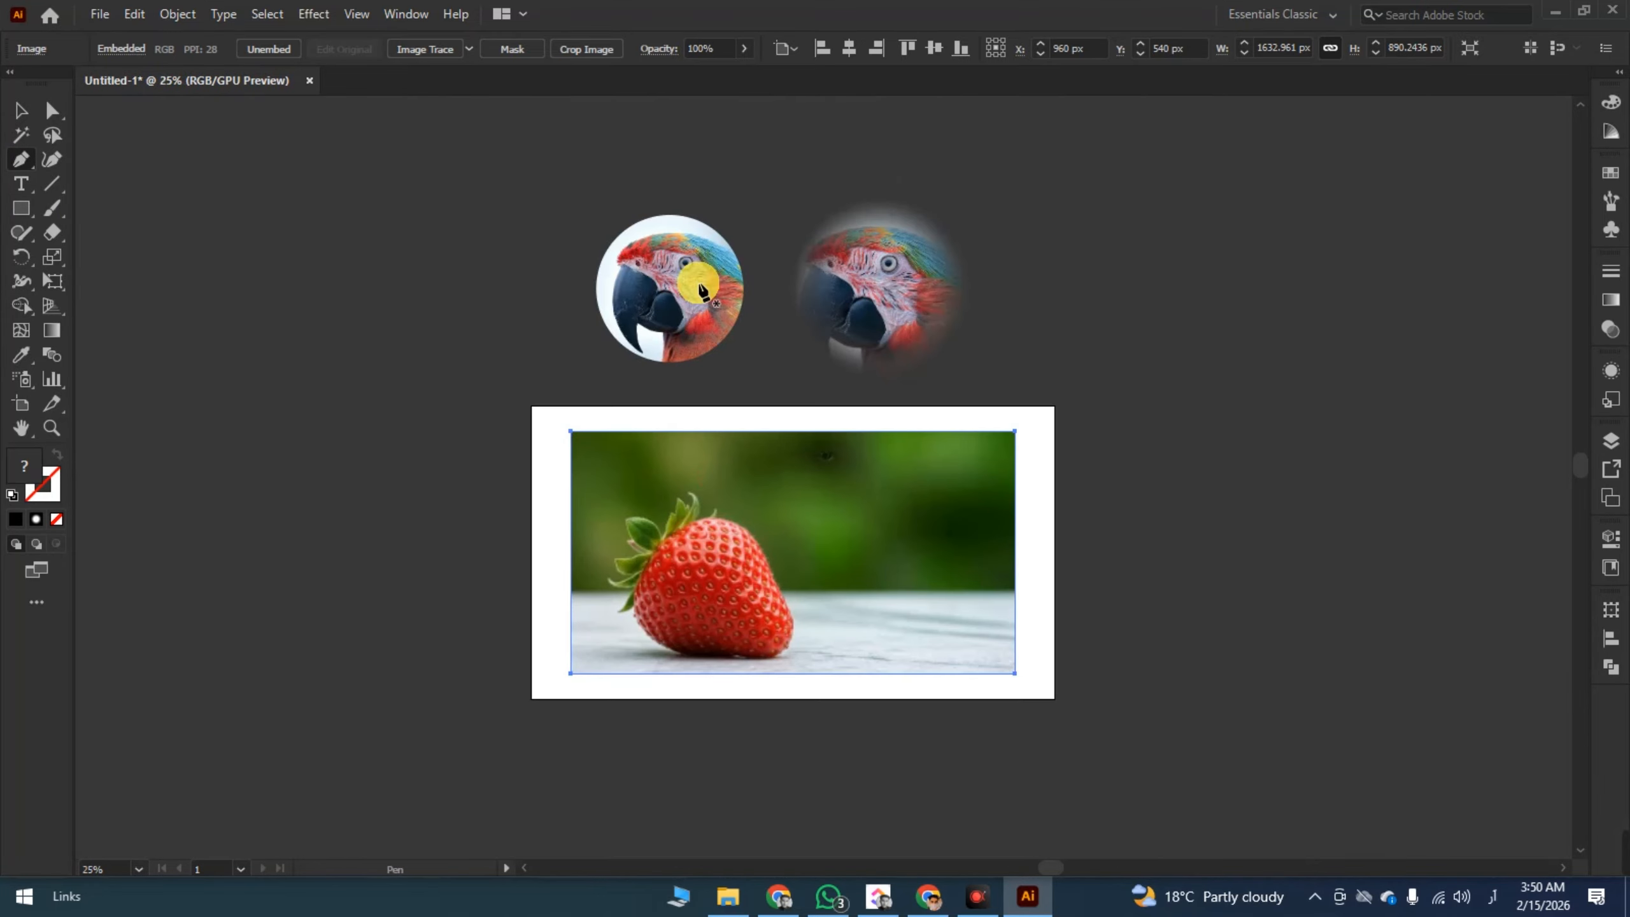
left_click(21, 208)
left_click(103, 256)
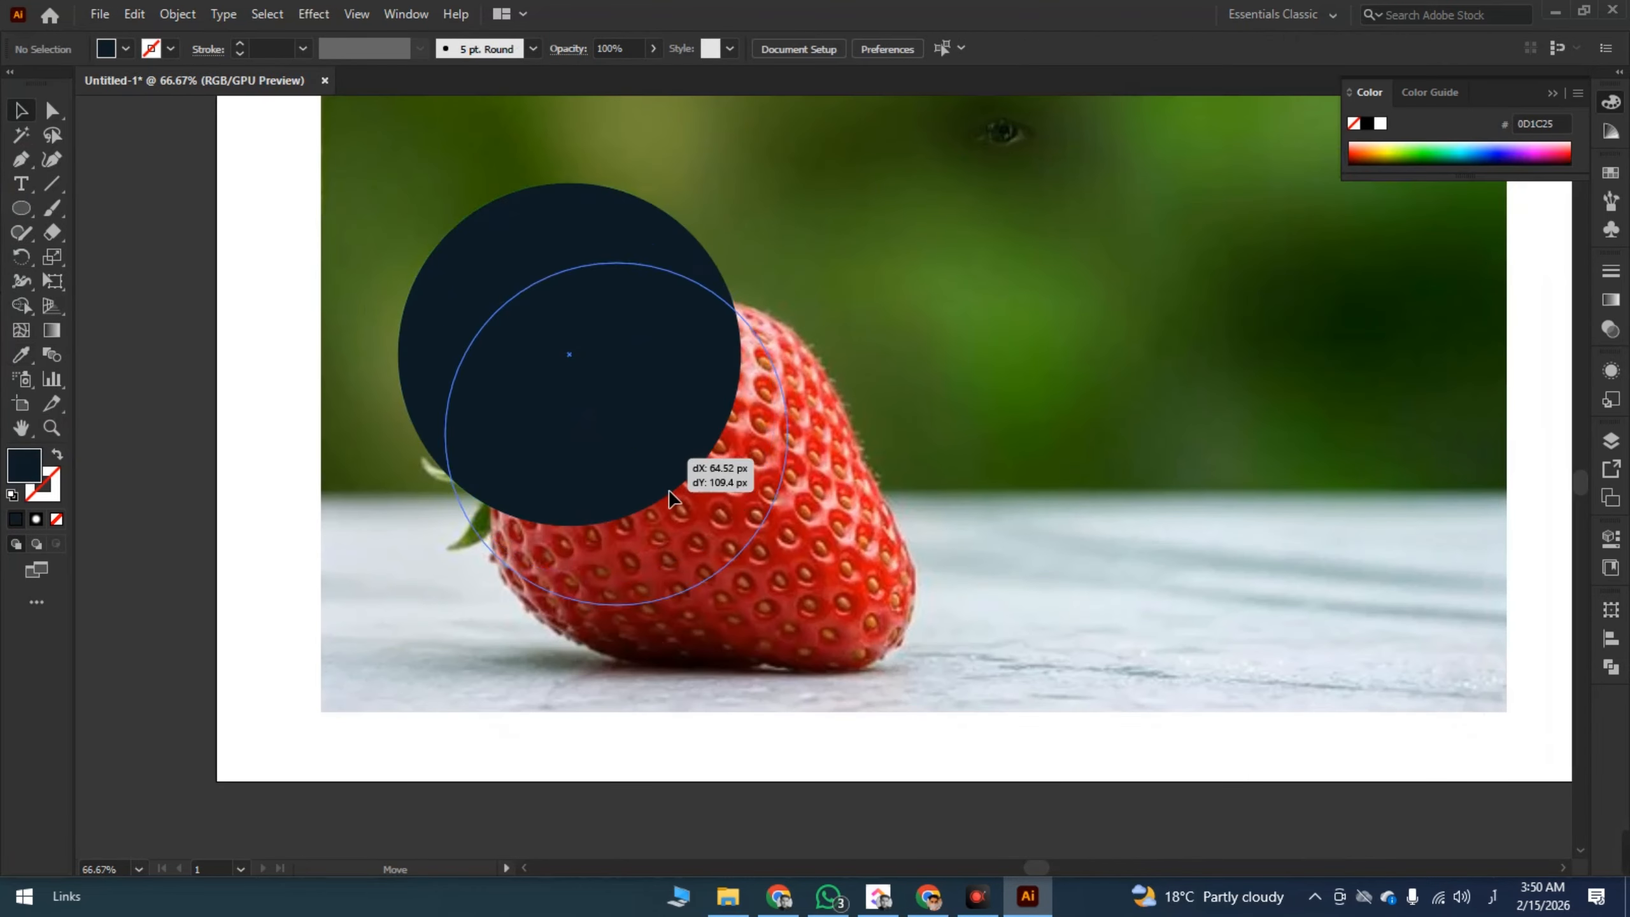
left_click_drag(669, 489, 734, 591)
left_click_drag(787, 466, 739, 444)
scroll(888, 480, "down", 1)
- Make a clipping mask from the circle and the strawberry photo
right_click(738, 364)
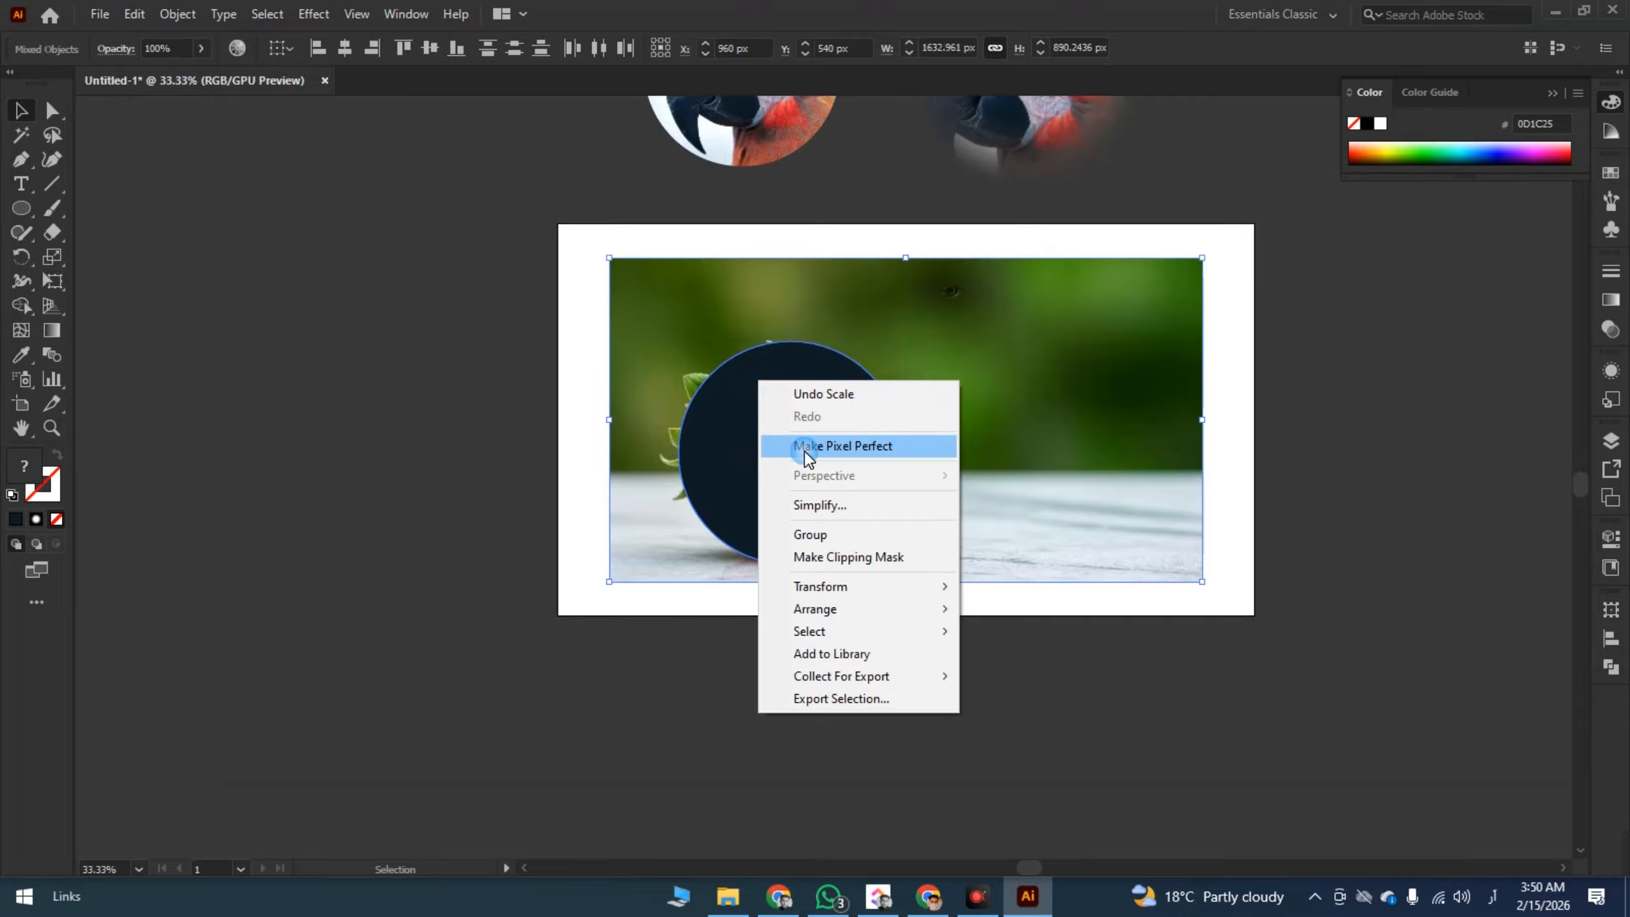
left_click(851, 556)
scroll(925, 519, "up", 2)
left_click(484, 185)
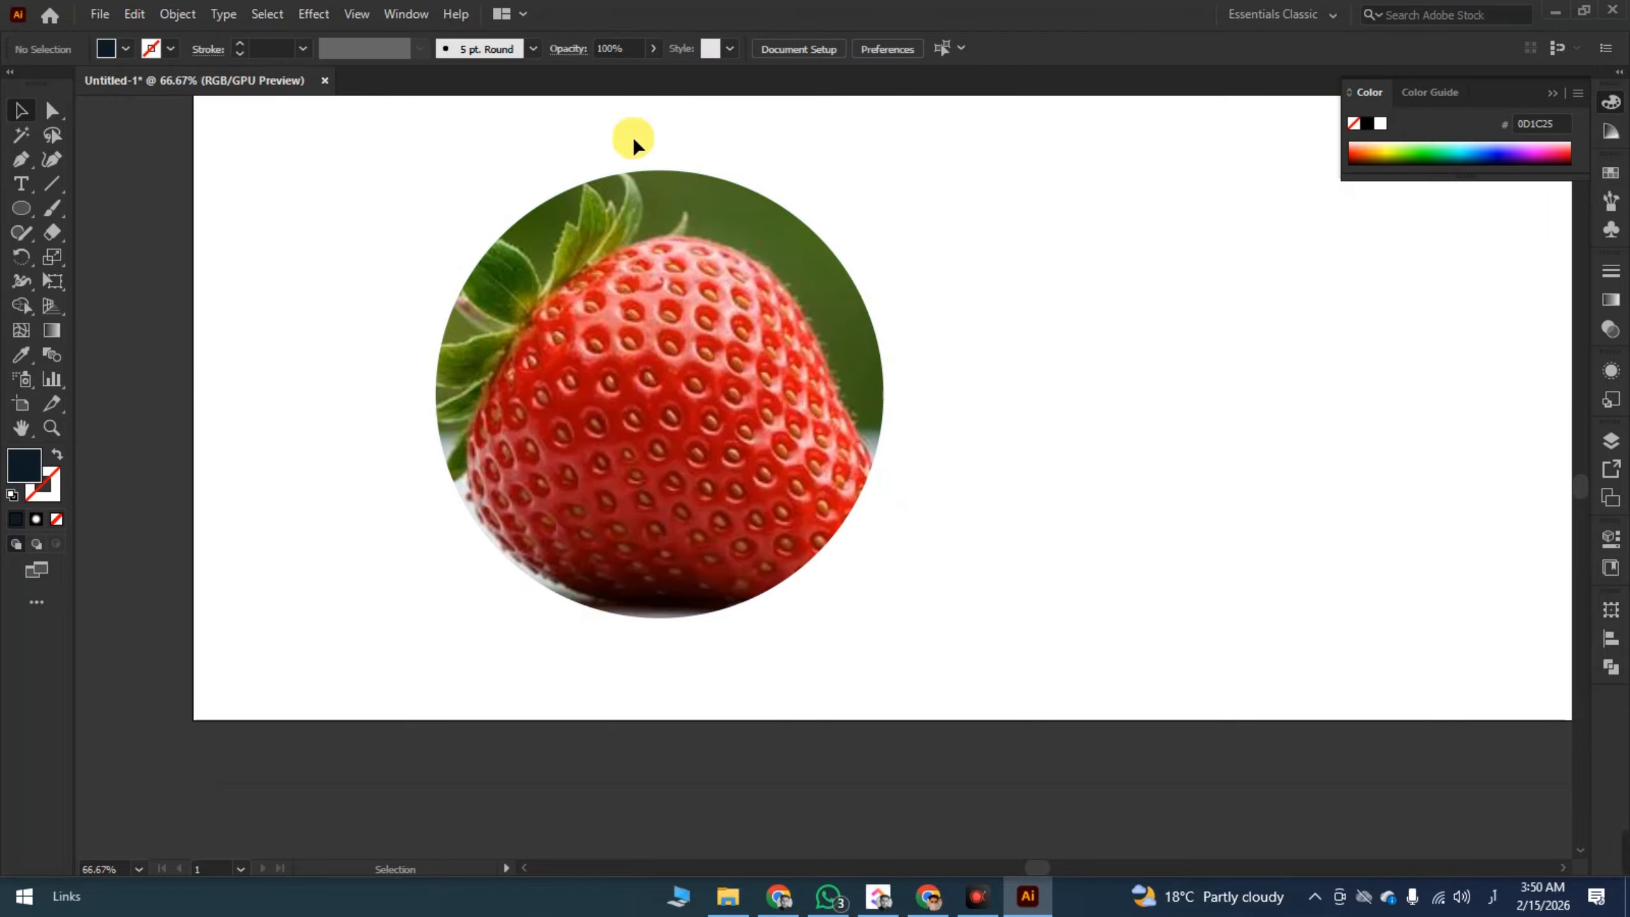
- Undo the clipping mask and delete the circle
scroll(879, 483, "down", 2)
key("ctrl+z")
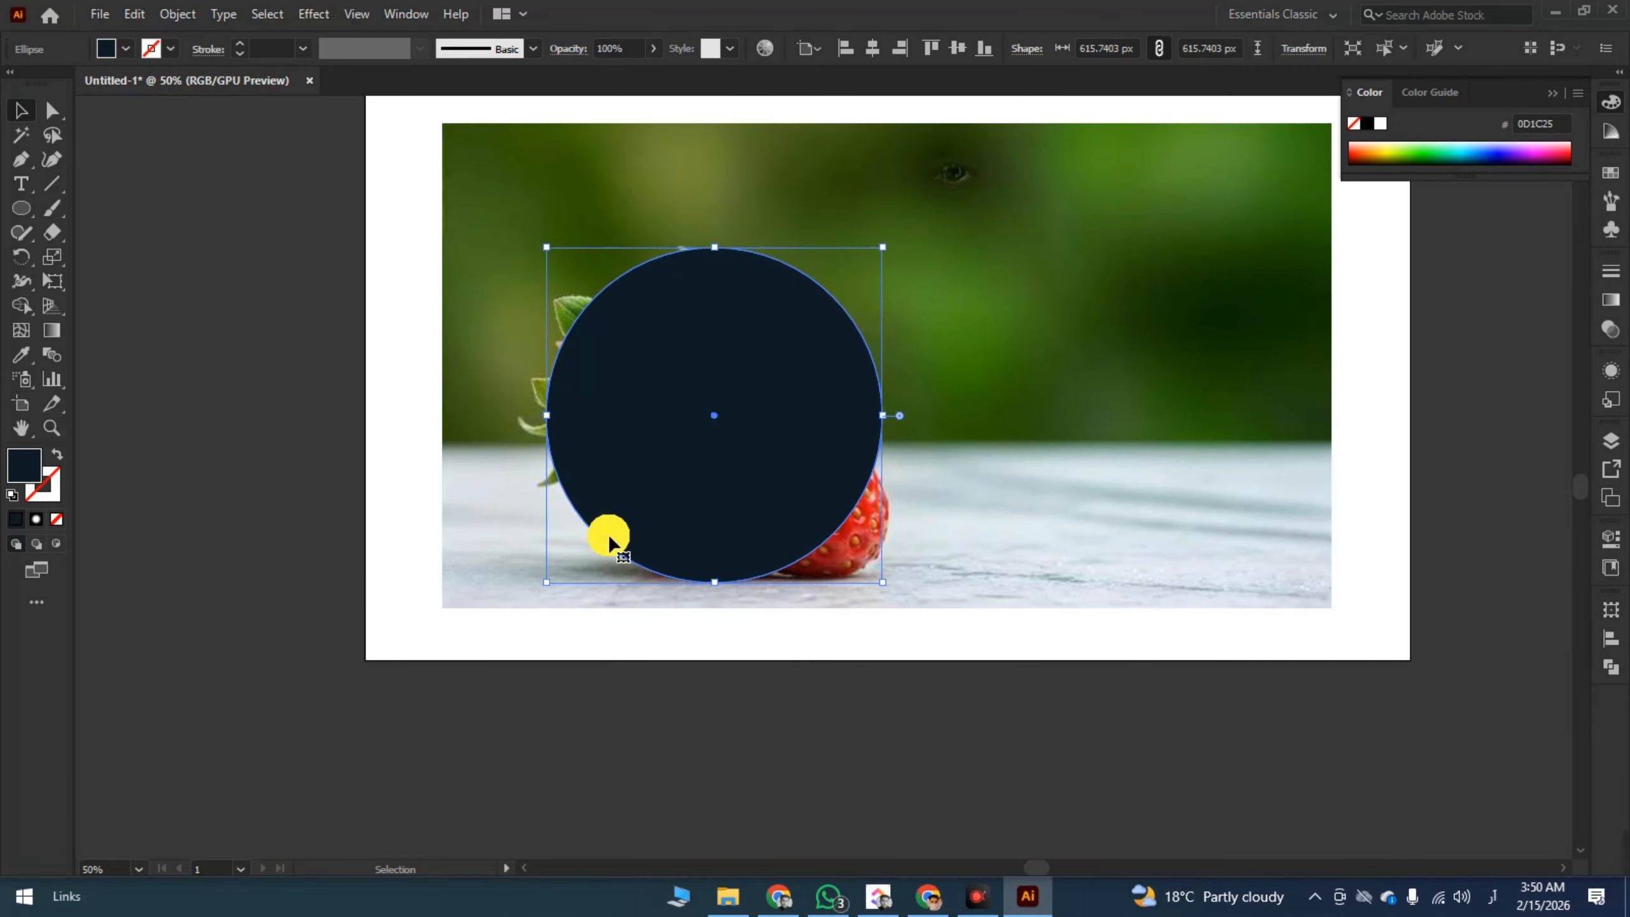
key("Delete")
- Start a Pen tool outline with a curve from the large leaf's tip to its base, ending in a corner anchor without an outgoing handle
scroll(622, 421, "up", 2)
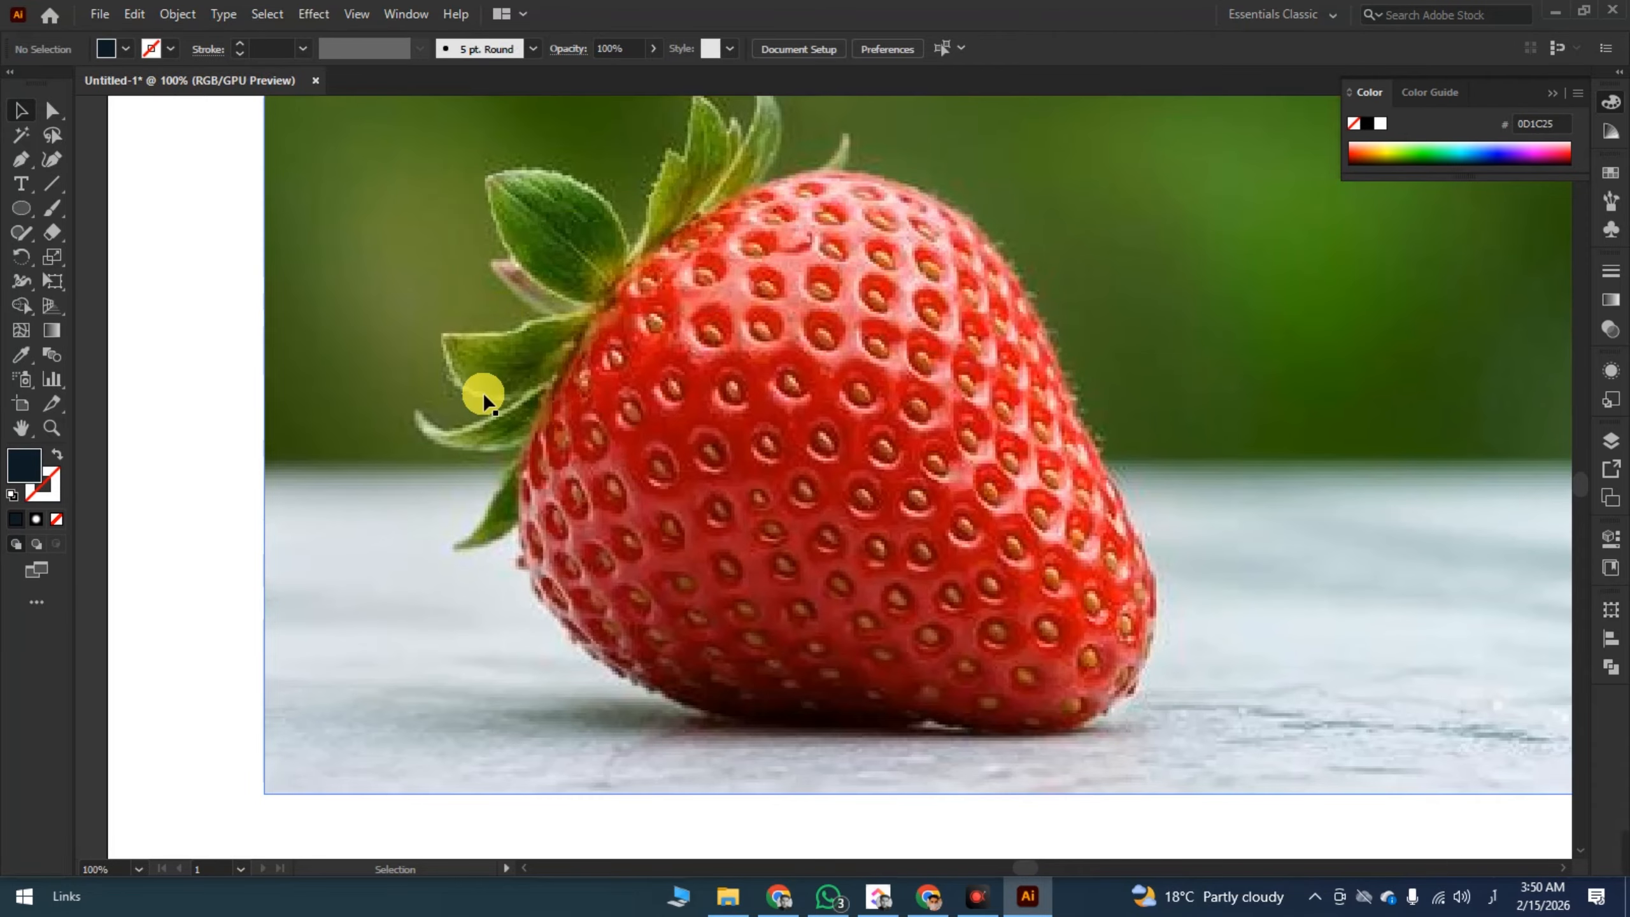
left_click_drag(795, 288, 778, 364)
key("p")
scroll(603, 204, "up", 1)
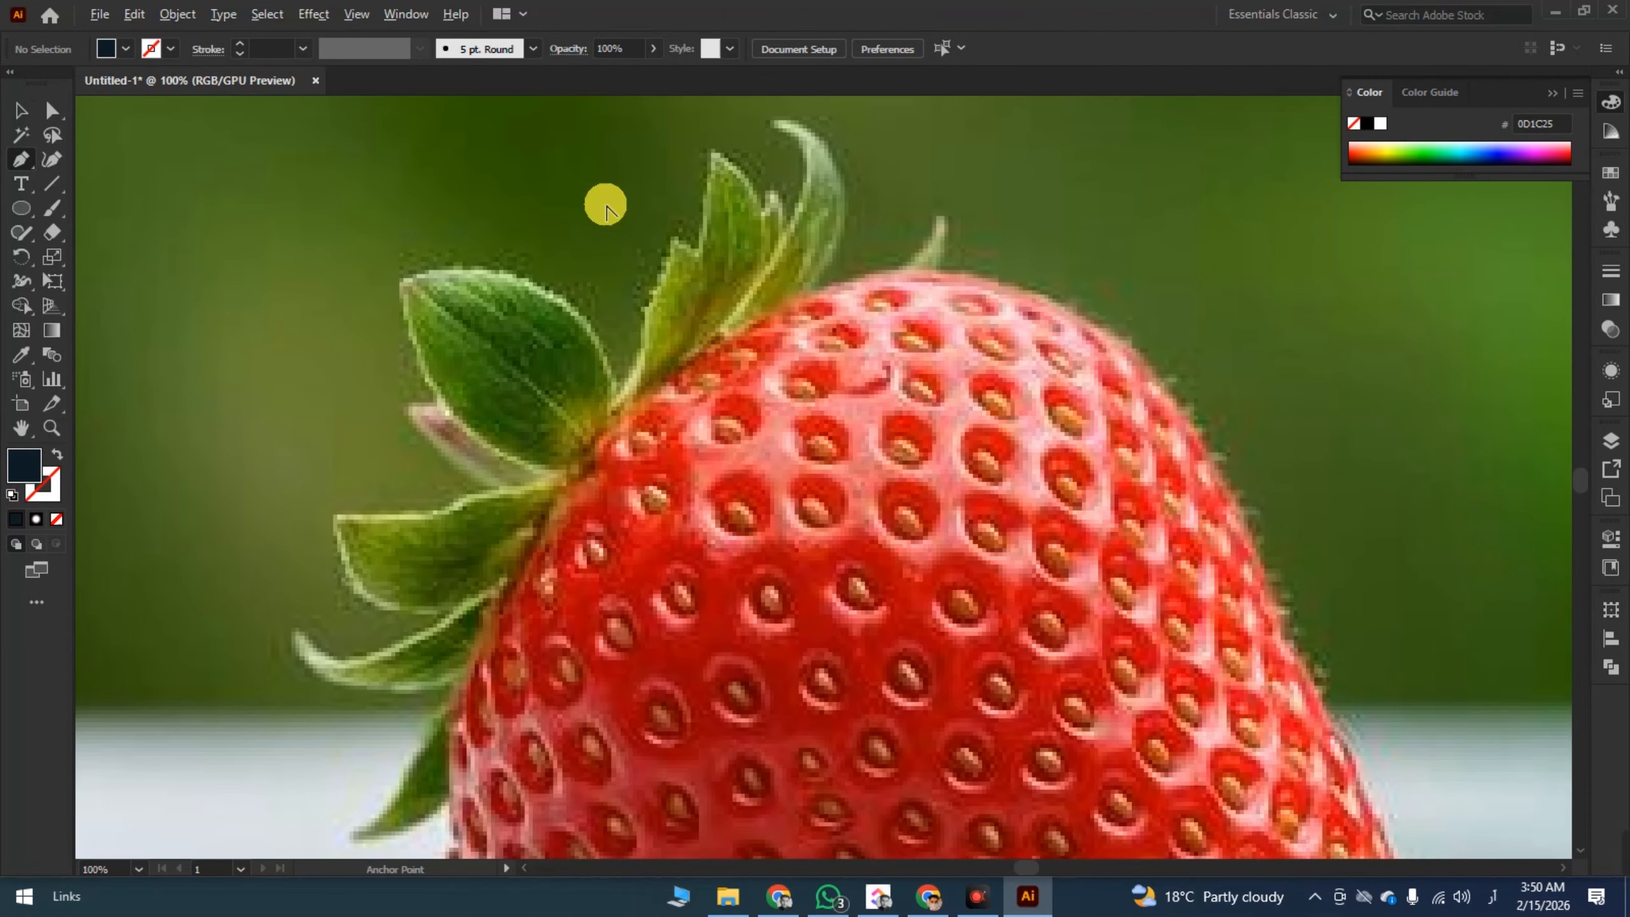
left_click(399, 278)
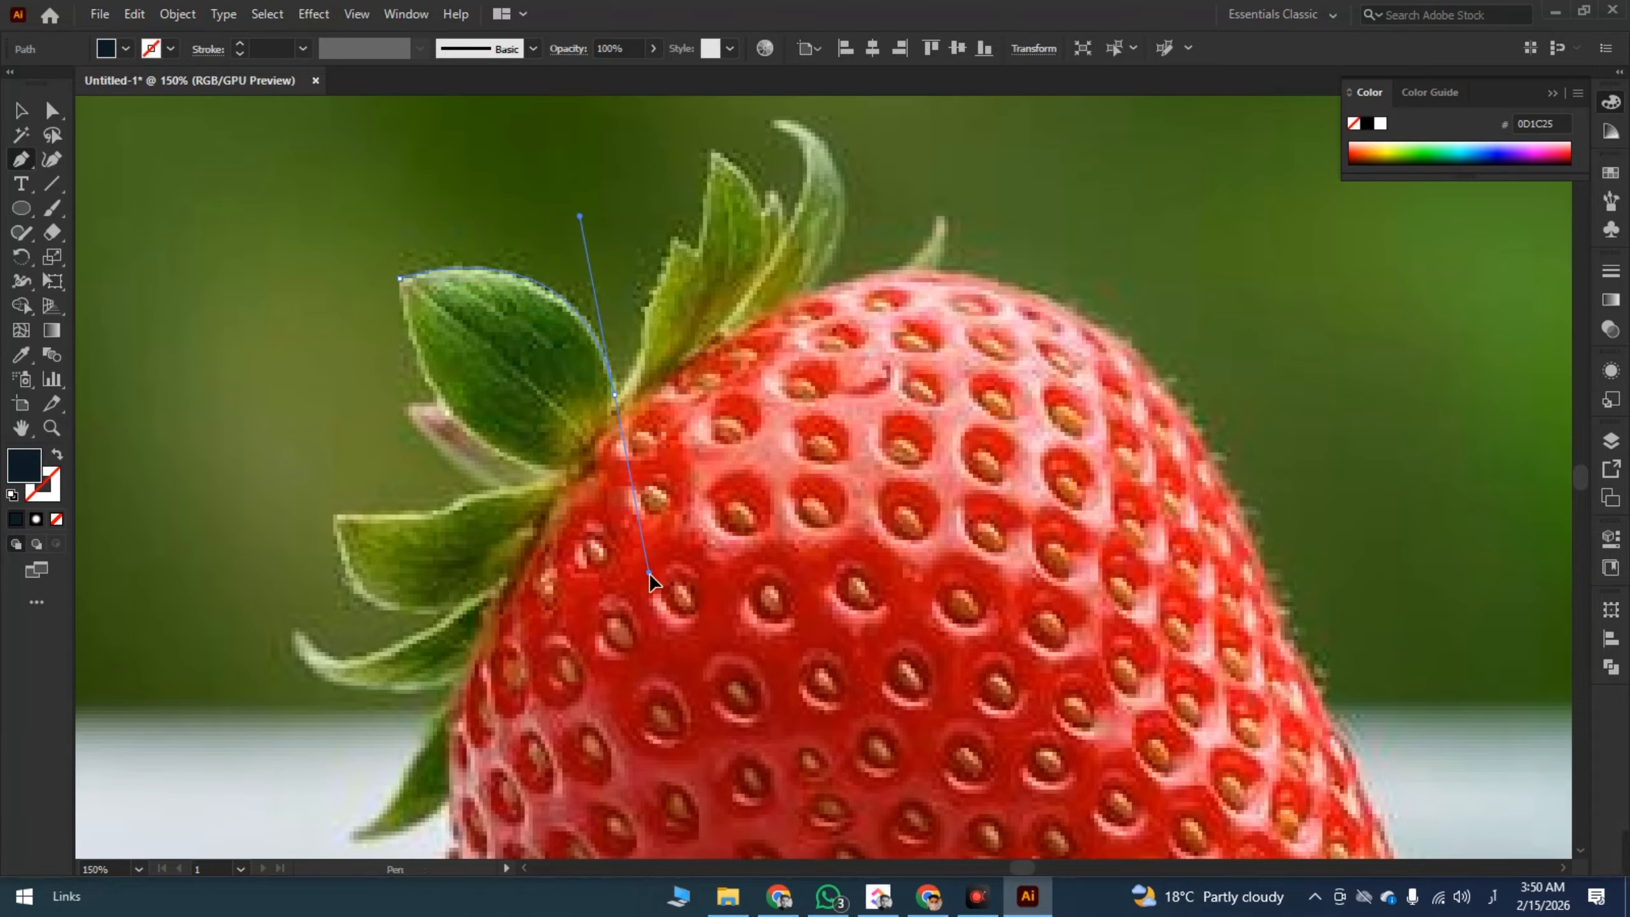
left_click_drag(649, 574, 650, 574)
left_click(615, 395)
scroll(613, 395, "down", 2)
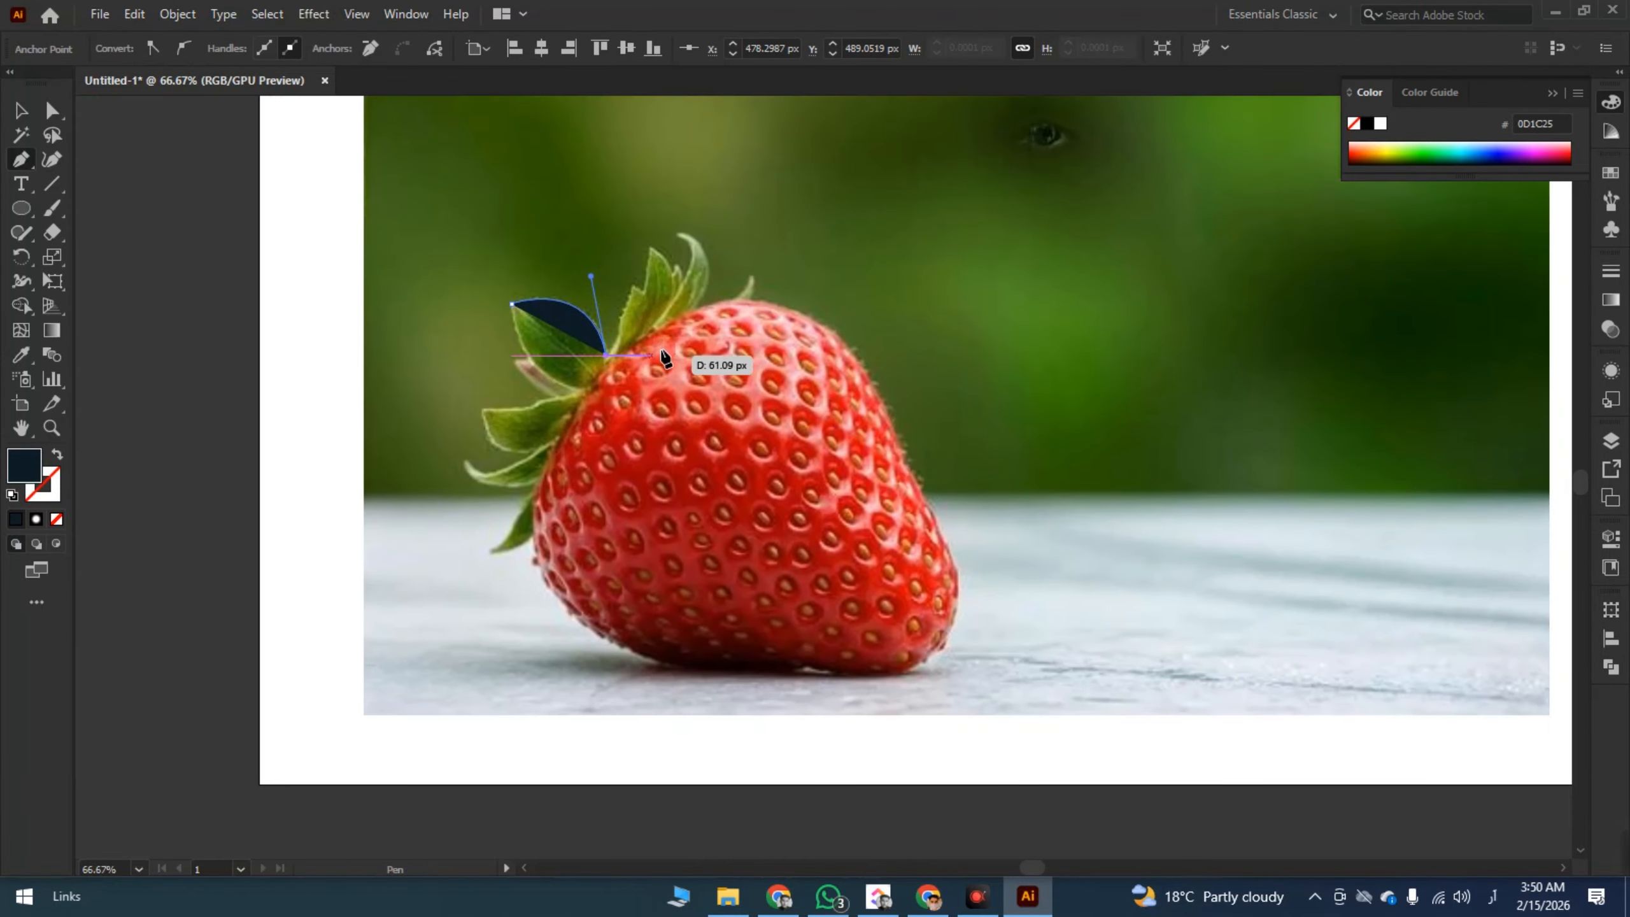
key("space")
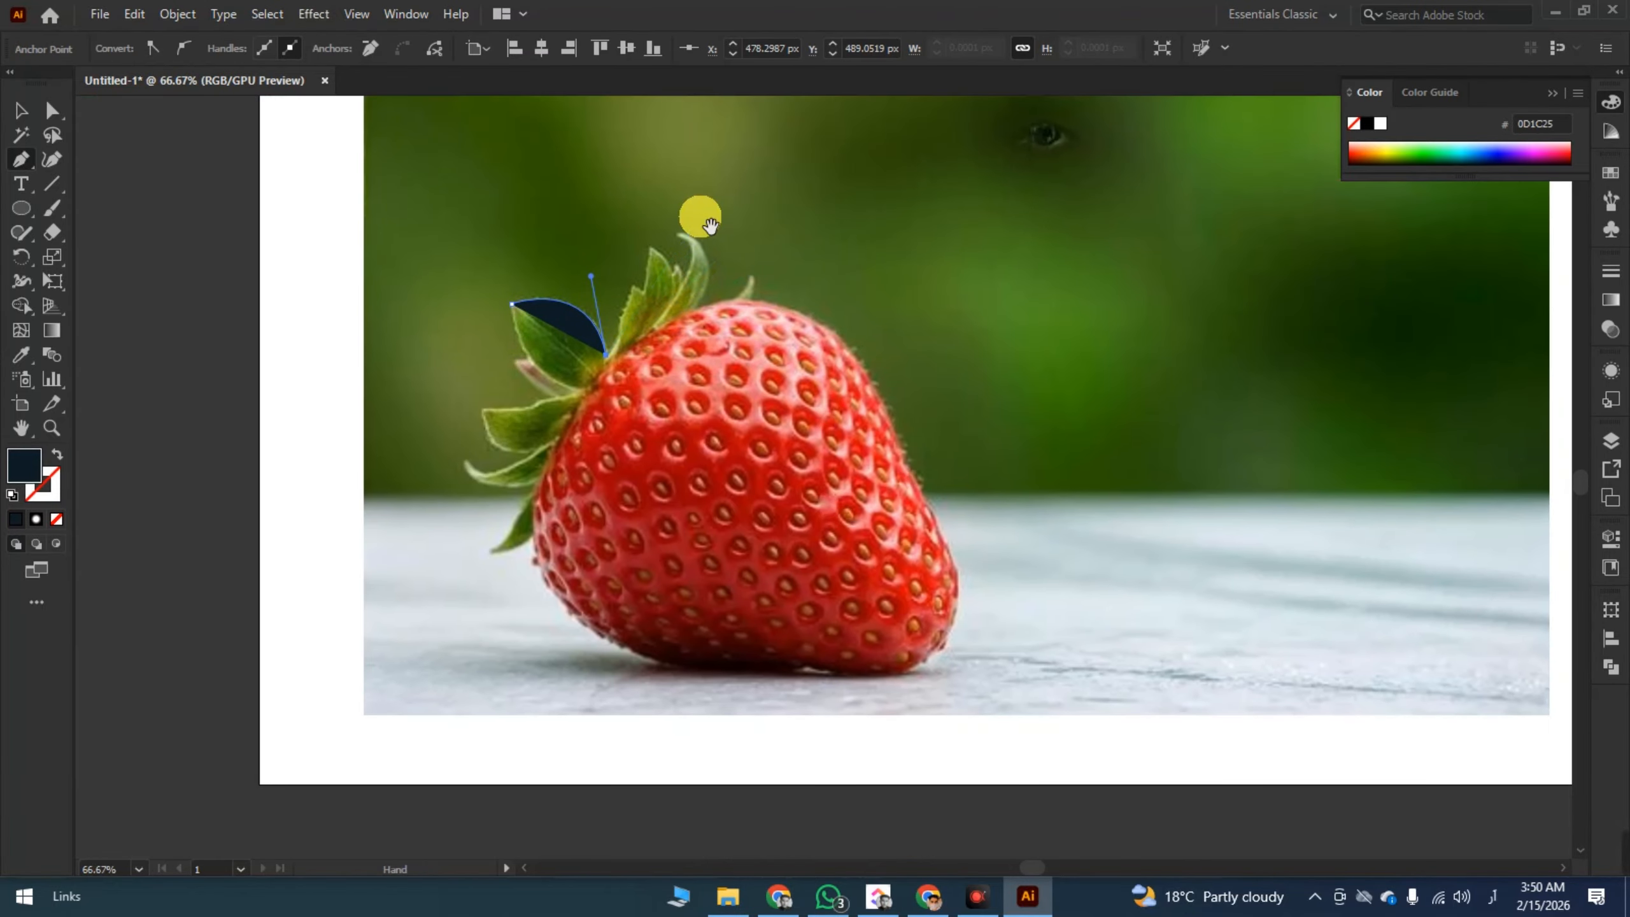
left_click_drag(711, 225, 678, 242)
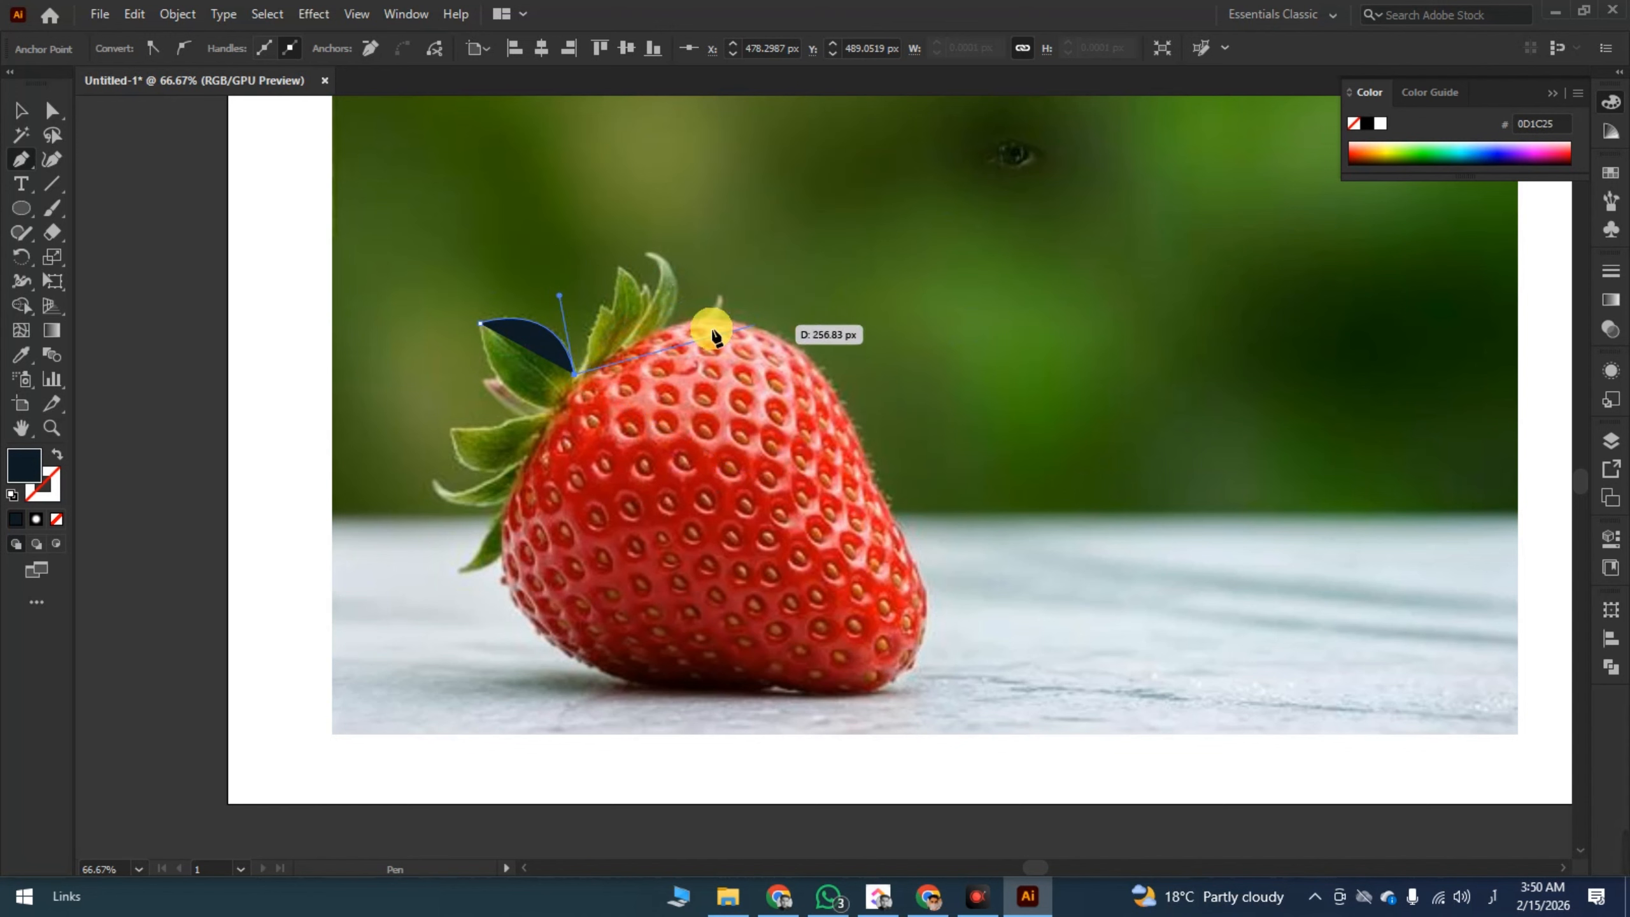
mouse_move(553, 350)
left_mouse_down()
mouse_move(604, 302)
mouse_move(520, 474)
mouse_move(563, 352)
left_mouse_up()
scroll(596, 317, "up", 2)
scroll(563, 352, "down", 2)
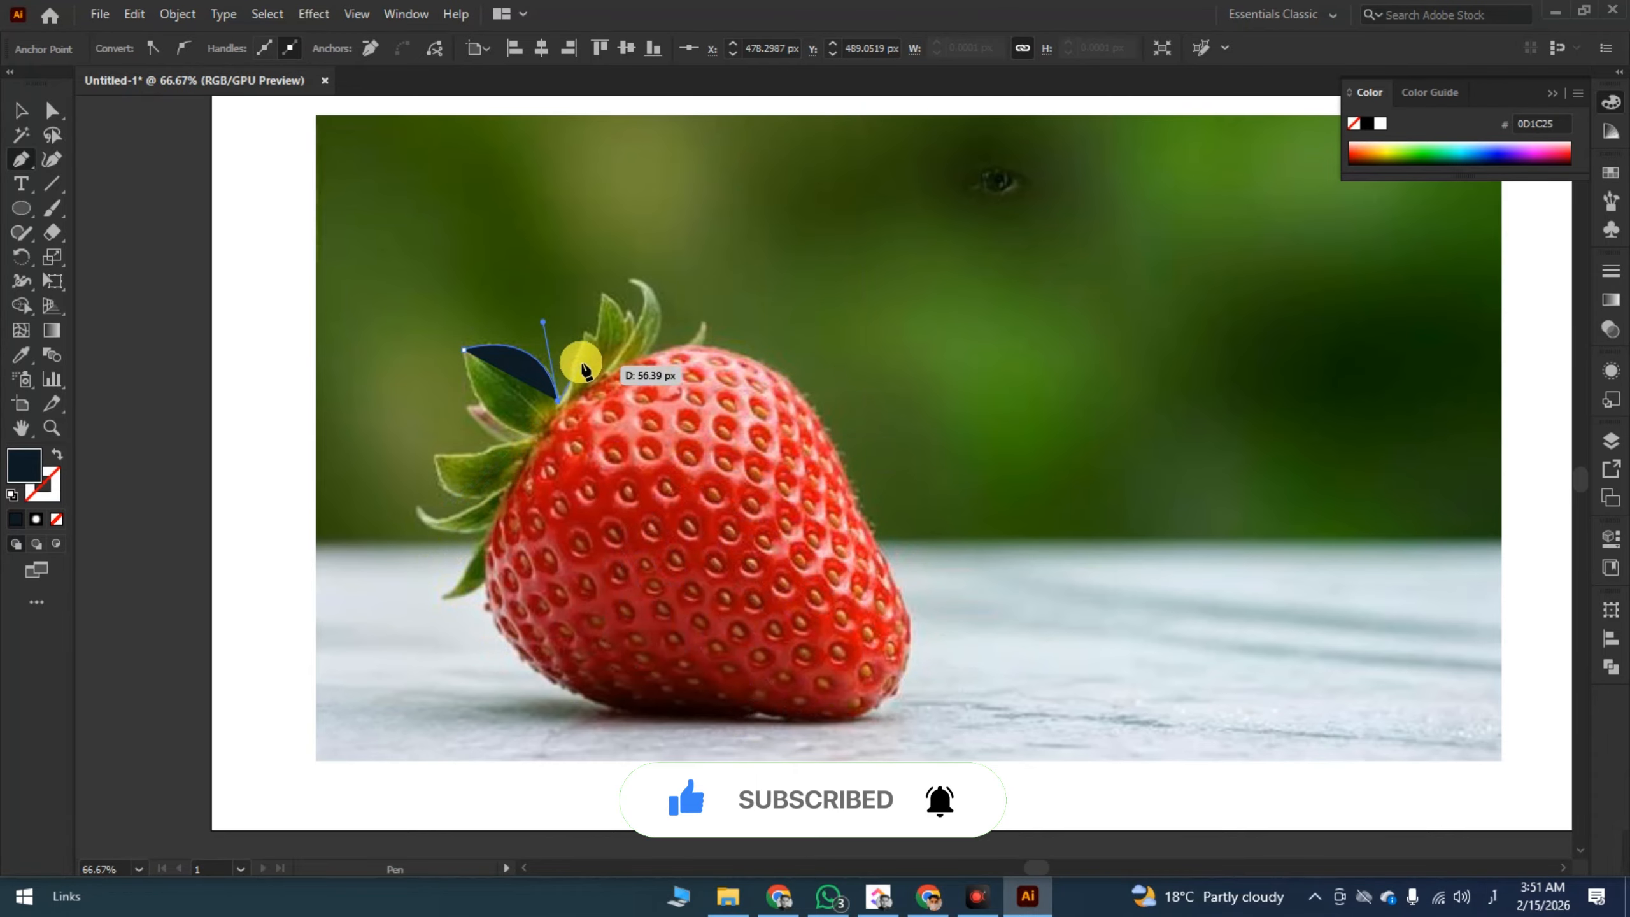
- Continue the Pen path around the upright leaves and along the strawberry's upper edge with corner and curved anchors
scroll(573, 398, "up", 3)
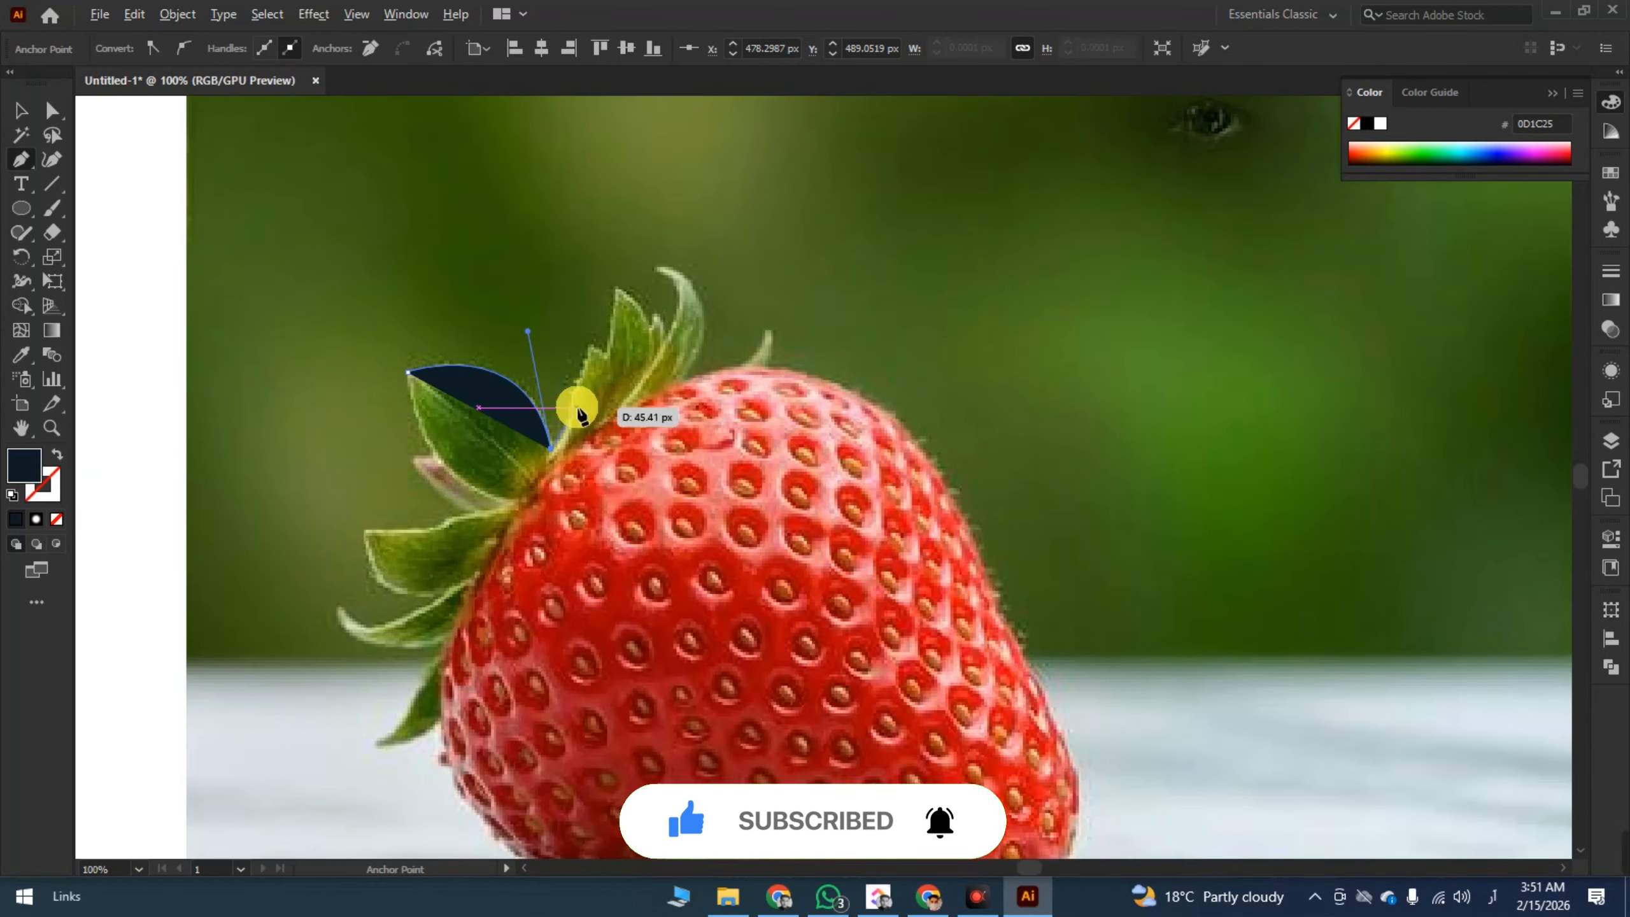
left_click_drag(571, 404, 578, 334)
left_click(602, 286)
left_click(636, 304)
left_click(656, 169)
left_click(733, 224)
left_click_drag(717, 255, 746, 315)
left_click_drag(738, 133, 652, 473)
left_click(739, 506)
left_click(736, 495)
left_click_drag(768, 239, 809, 374)
left_click(726, 370)
left_click(734, 379)
left_click_drag(790, 313, 795, 283)
left_click(765, 381)
- Continue the Pen path with curved anchors down the strawberry's right edge toward the base
left_click_drag(1079, 549, 867, 372)
left_click_drag(887, 379, 966, 525)
left_click_drag(1002, 674, 809, 289)
left_click_drag(951, 430, 975, 481)
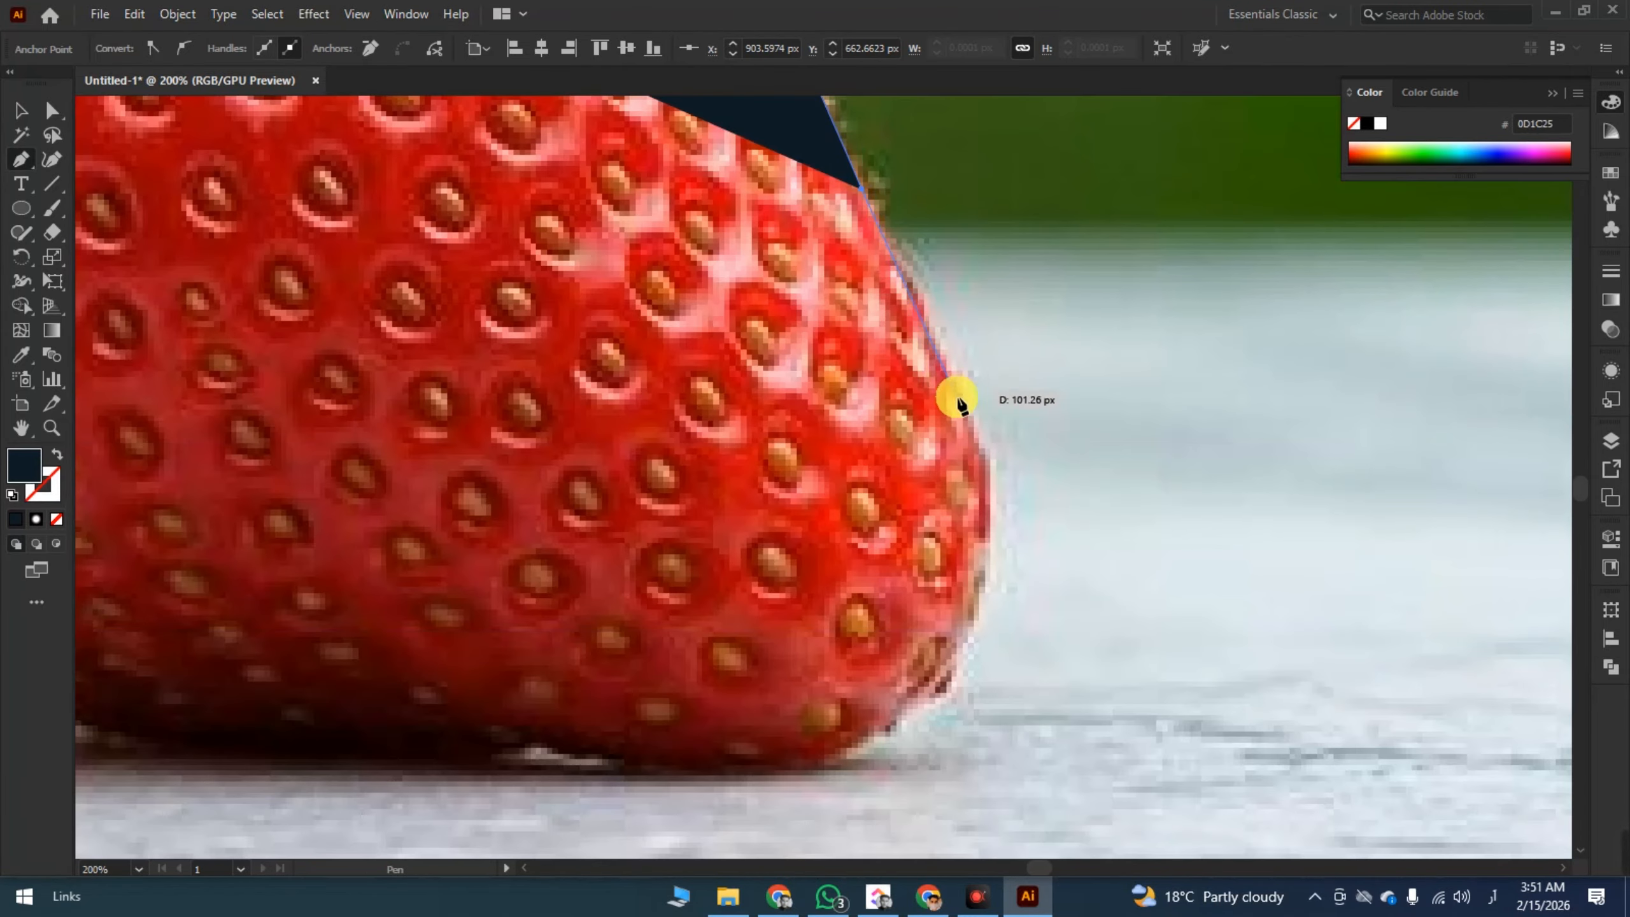
left_click_drag(953, 397, 975, 431)
- Extend the Pen path along the strawberry's base and up its left side to a corner anchor at the lowest leaf
mouse_move(952, 516)
left_mouse_down()
mouse_move(864, 607)
mouse_move(713, 643)
left_mouse_up()
left_click_drag(700, 629, 1298, 614)
left_click_drag(1034, 619, 930, 614)
left_click_drag(655, 576, 570, 539)
left_click_drag(365, 374, 284, 255)
left_click(307, 208)
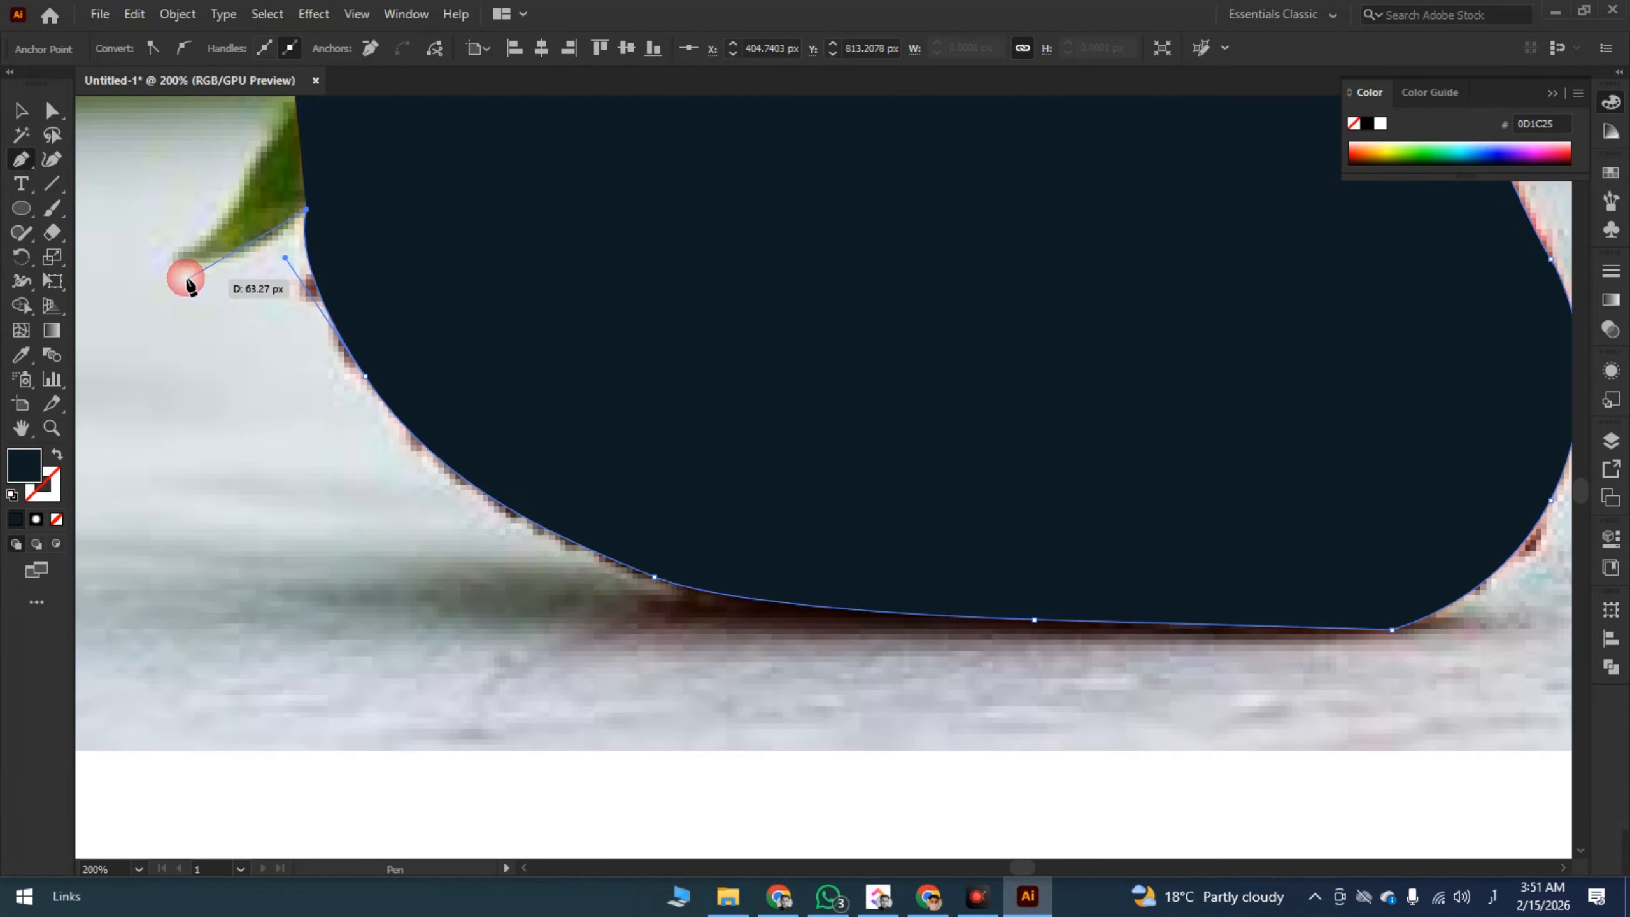
- Swap the path's fill and stroke, and trace the lowest leaf and the start of the leaf above it
left_click_drag(175, 259, 110, 254)
key("shift+x")
left_click_drag(445, 446, 474, 392)
left_click(508, 318)
left_click_drag(508, 318, 962, 379)
left_click_drag(746, 308, 722, 196)
left_click(746, 309)
- Trace the remaining left-hand leaves with curved and corner anchors, and close the path at the large leaf's tip with its dark fill
left_click_drag(950, 291, 800, 474)
left_click_drag(647, 336, 639, 183)
left_click(647, 337)
left_click(779, 336)
left_click(867, 302)
left_click_drag(881, 324, 906, 517)
left_click_drag(769, 382, 770, 344)
left_click(812, 367)
left_click(766, 211)
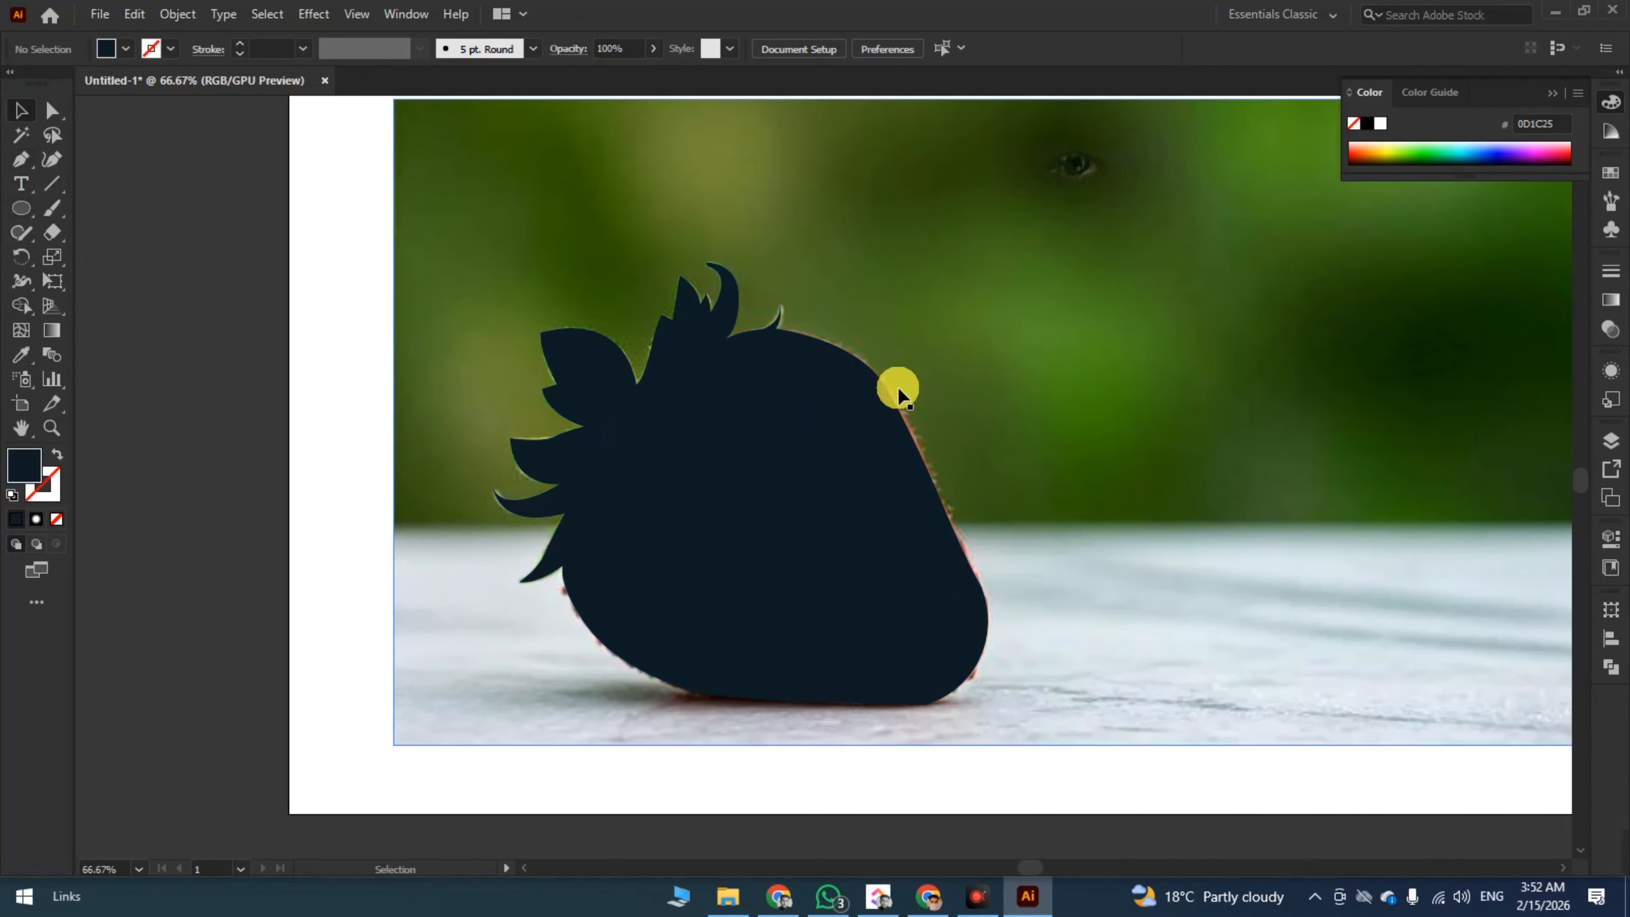
- Move the filled strawberry outline aside to the left to uncover the photo, and undo the move
left_click_drag(1020, 660, 967, 503)
left_click_drag(813, 689, 842, 795)
left_click_drag(804, 386, 609, 384)
key("z")
left_click_drag(966, 476, 1009, 427)
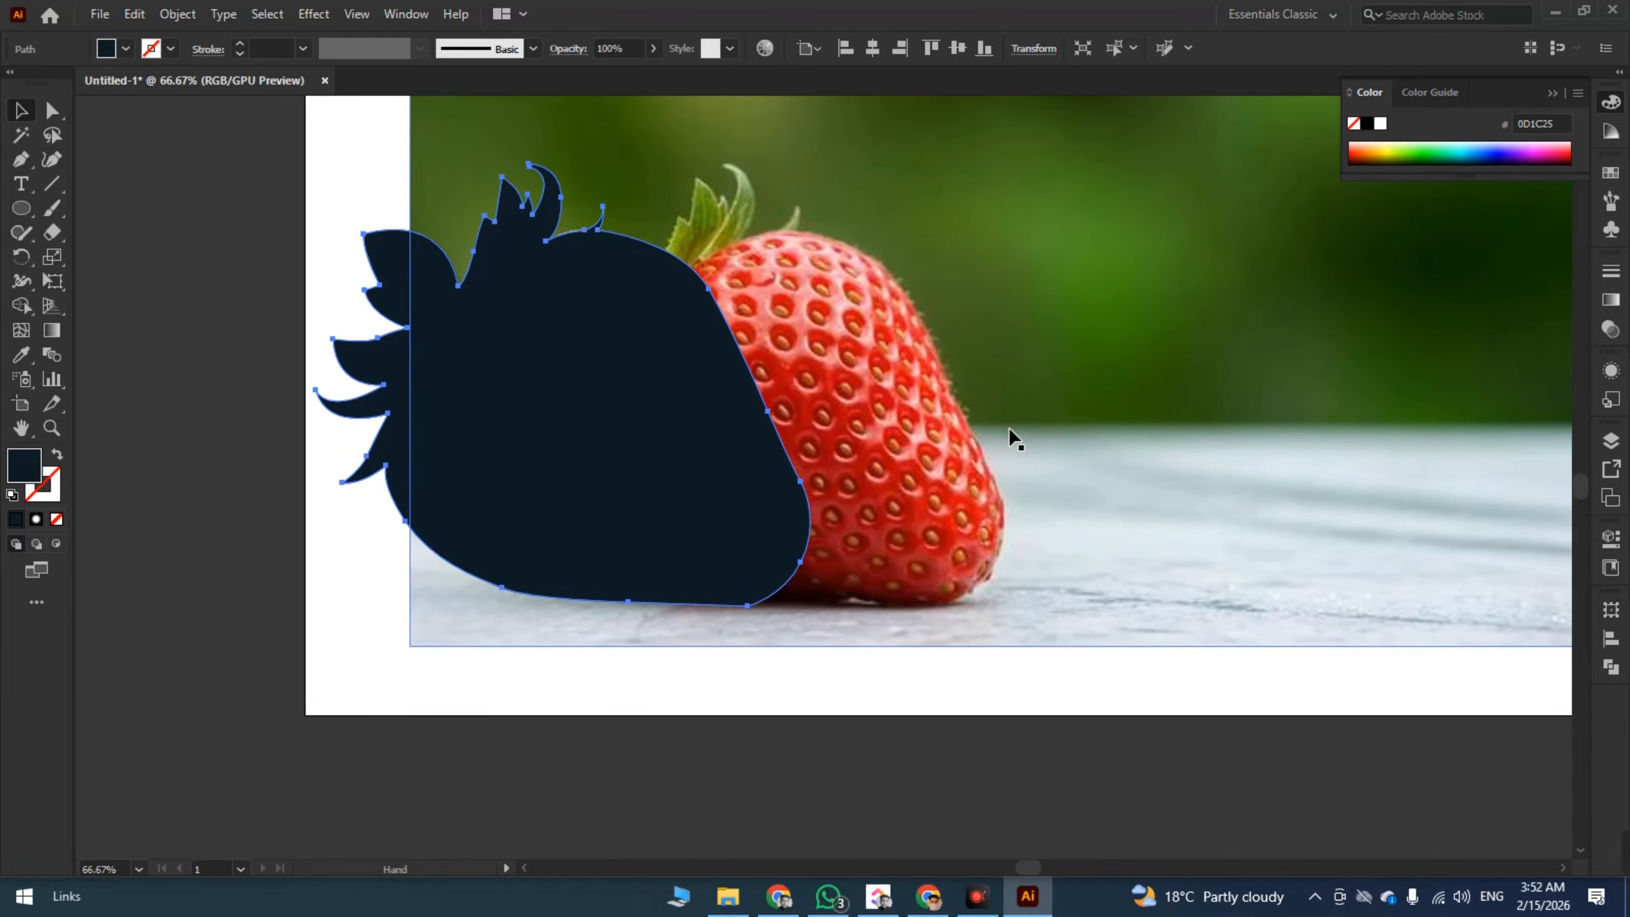
left_click(21, 111)
key("ctrl+z")
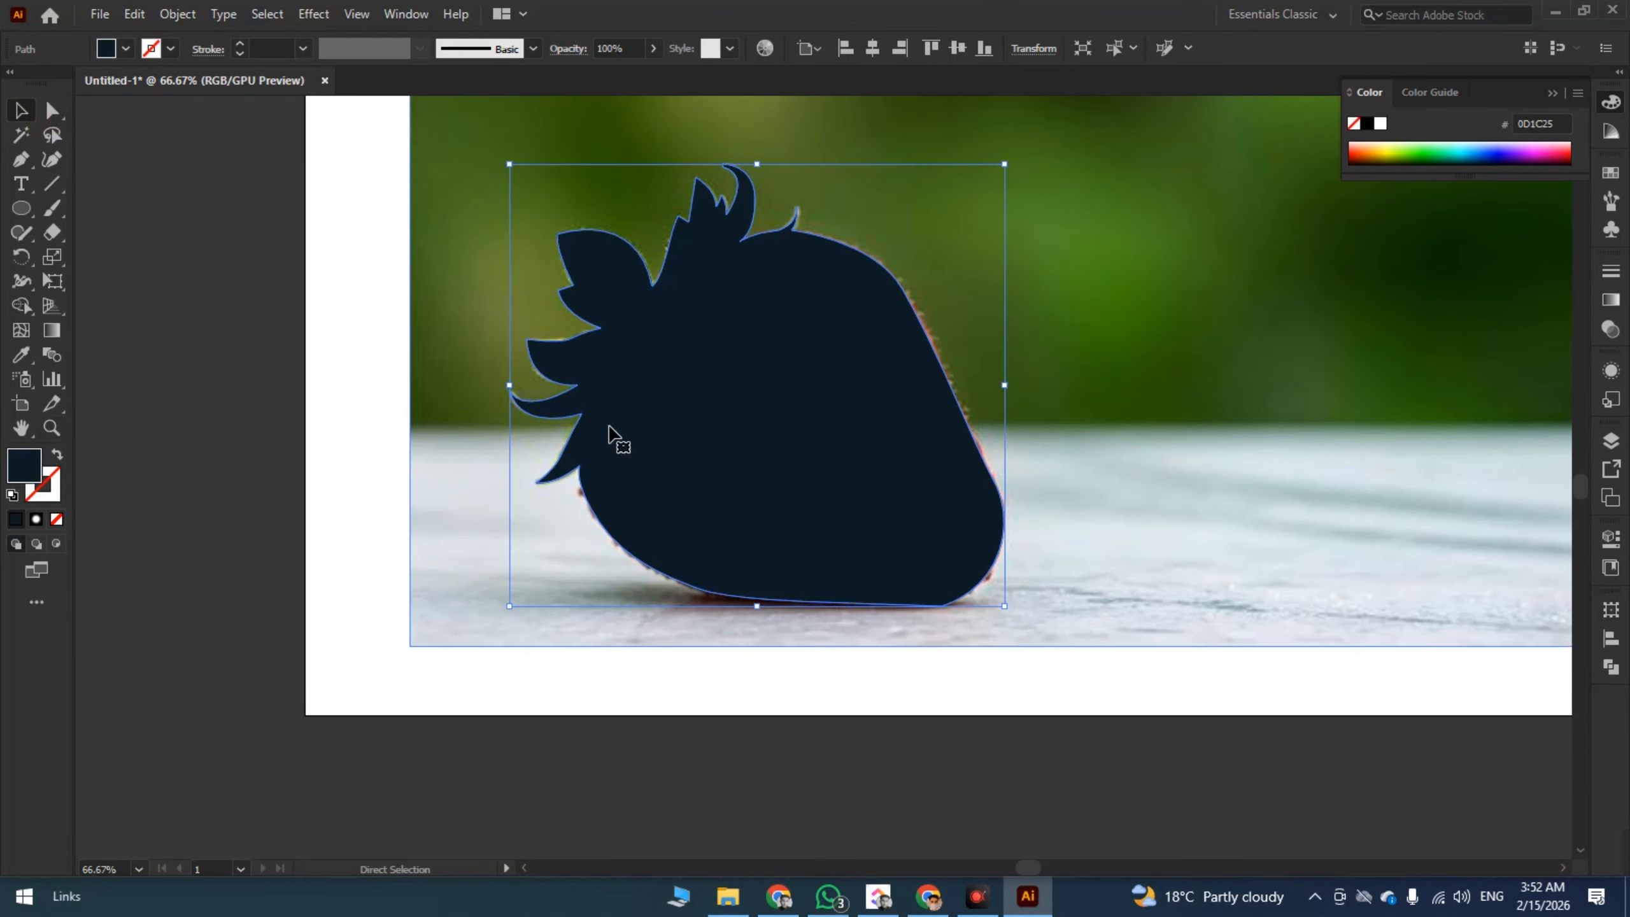
left_click_drag(672, 409, 654, 533)
left_click(346, 369)
key("ctrl+minus")
left_click_drag(441, 370, 339, 361)
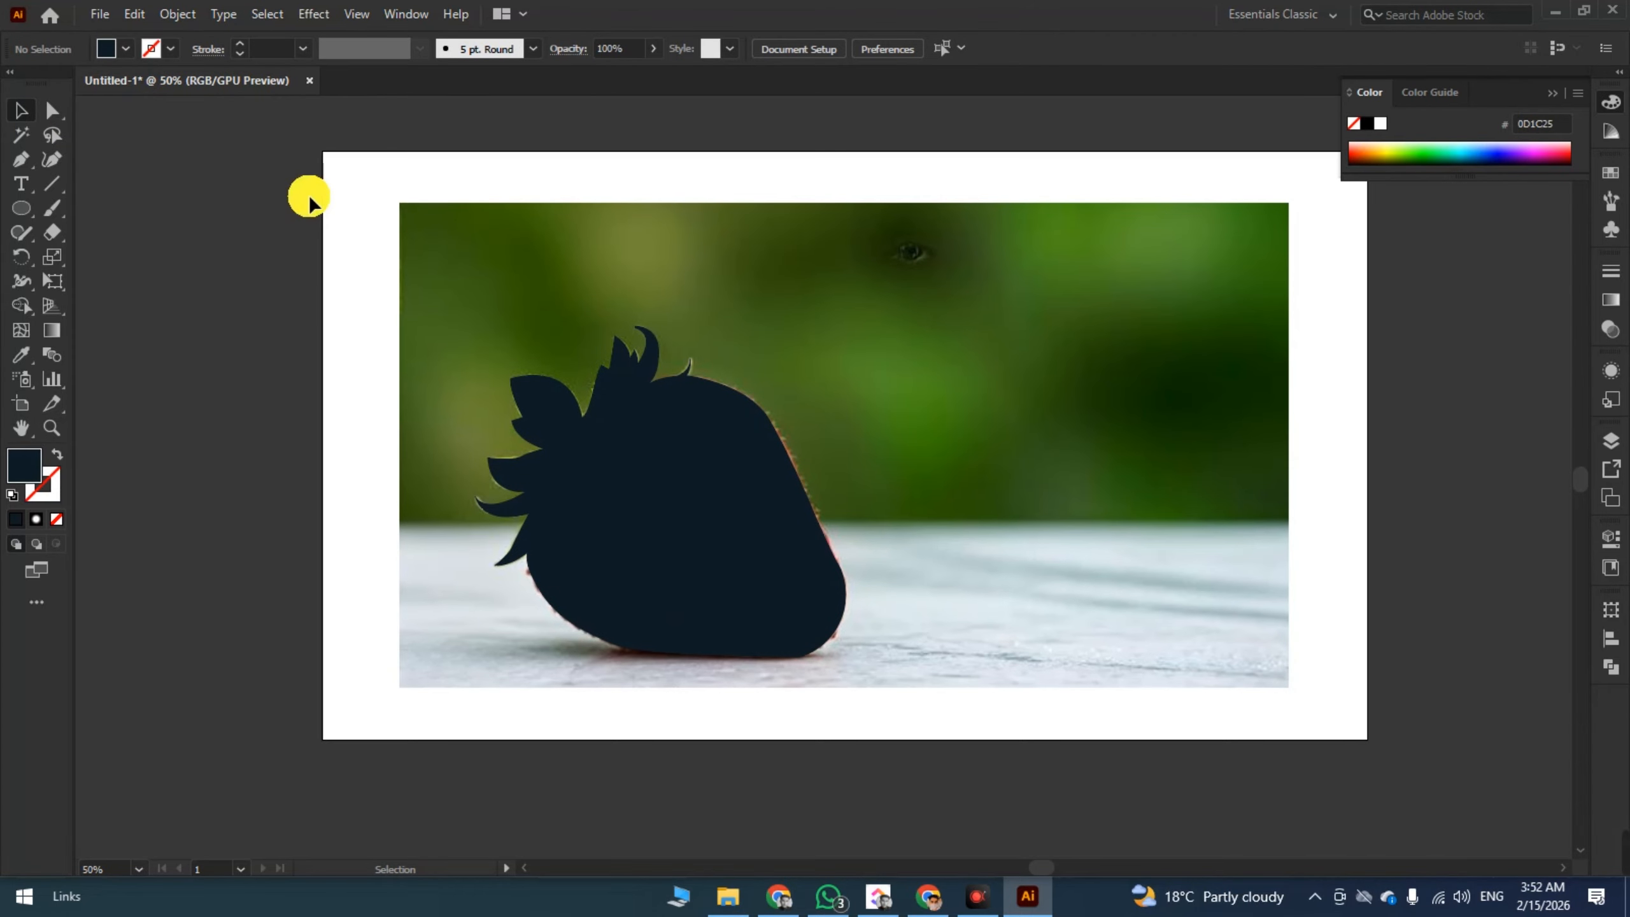
left_click_drag(530, 206, 622, 559)
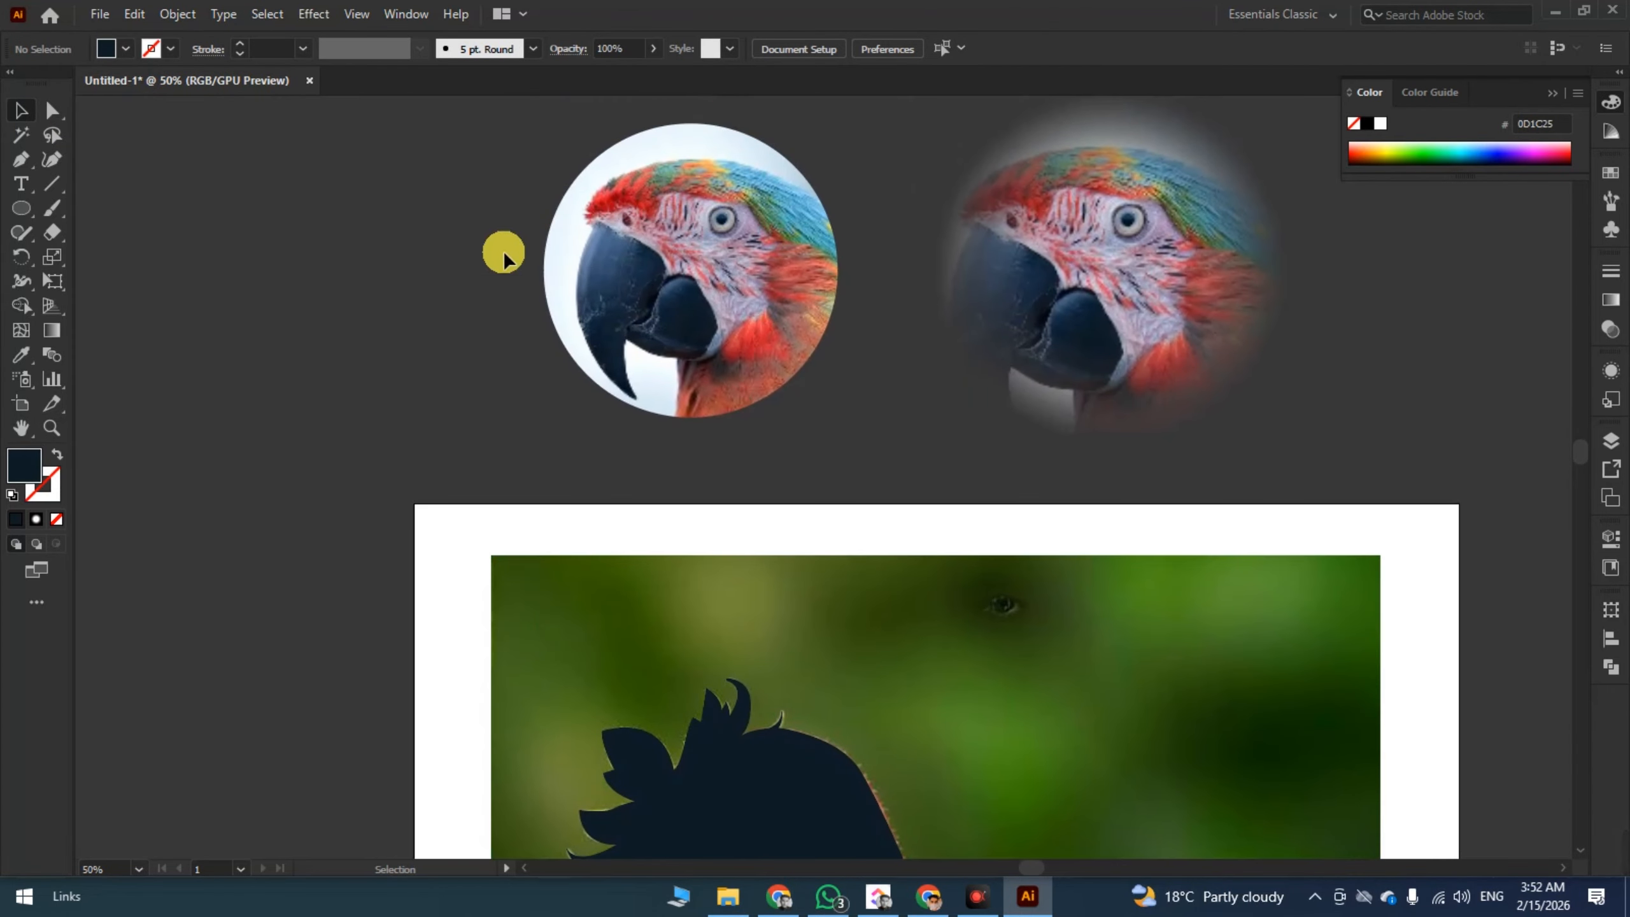
scroll(561, 216, "down", 5)
- Select the strawberry photo together with its outline, make a clipping mask and deselect the result
left_click(647, 580)
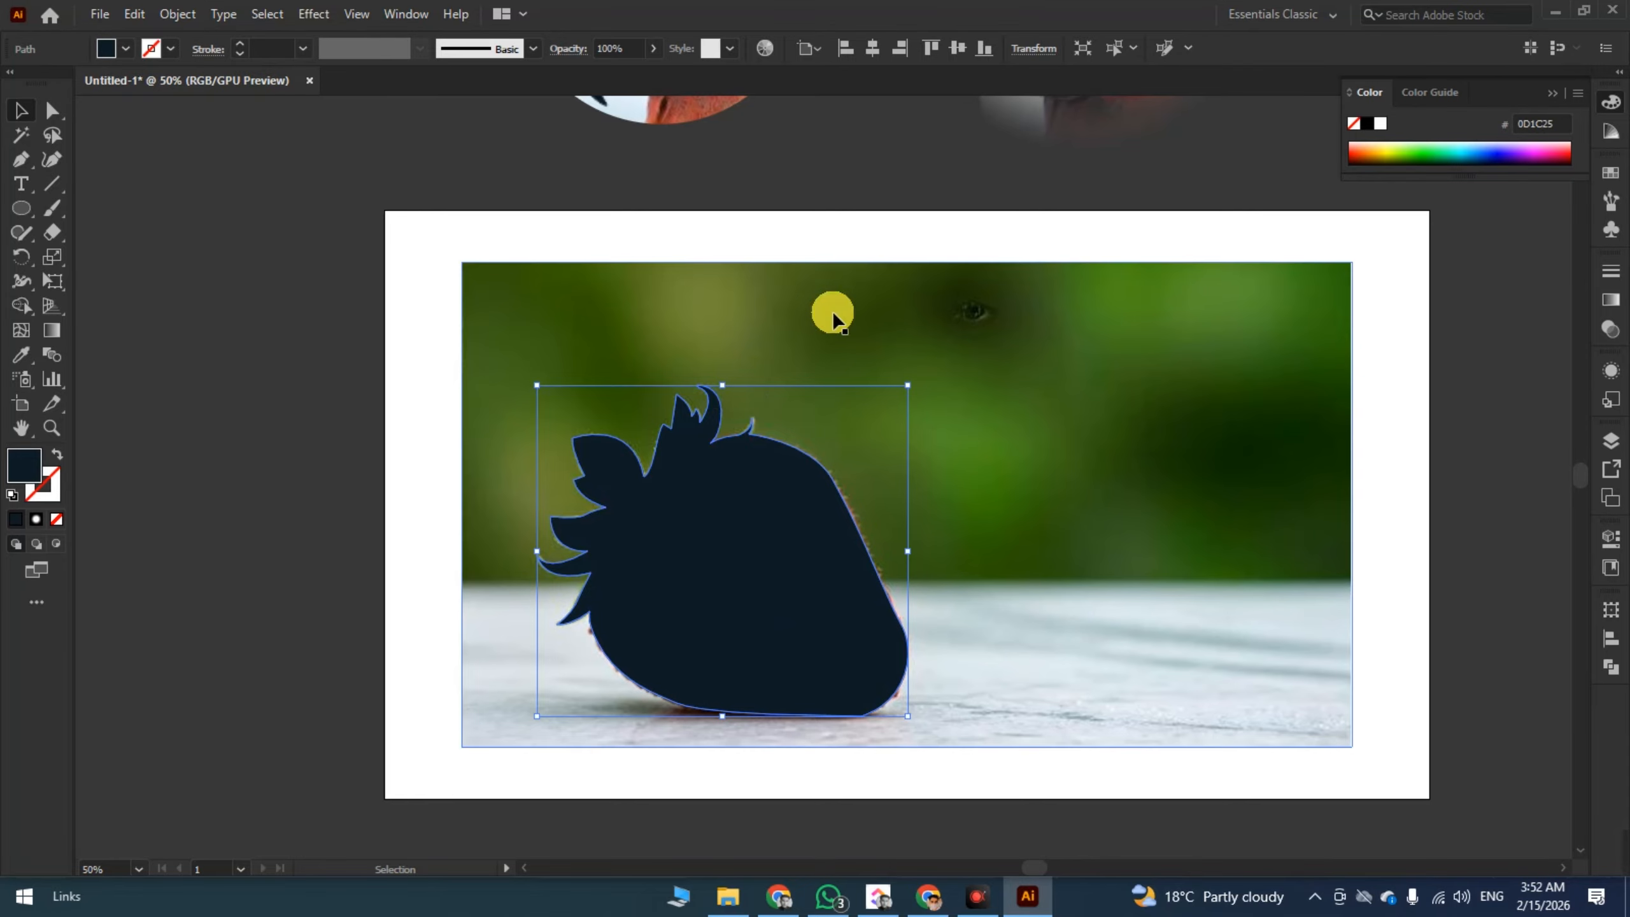
left_click_drag(372, 487, 801, 571)
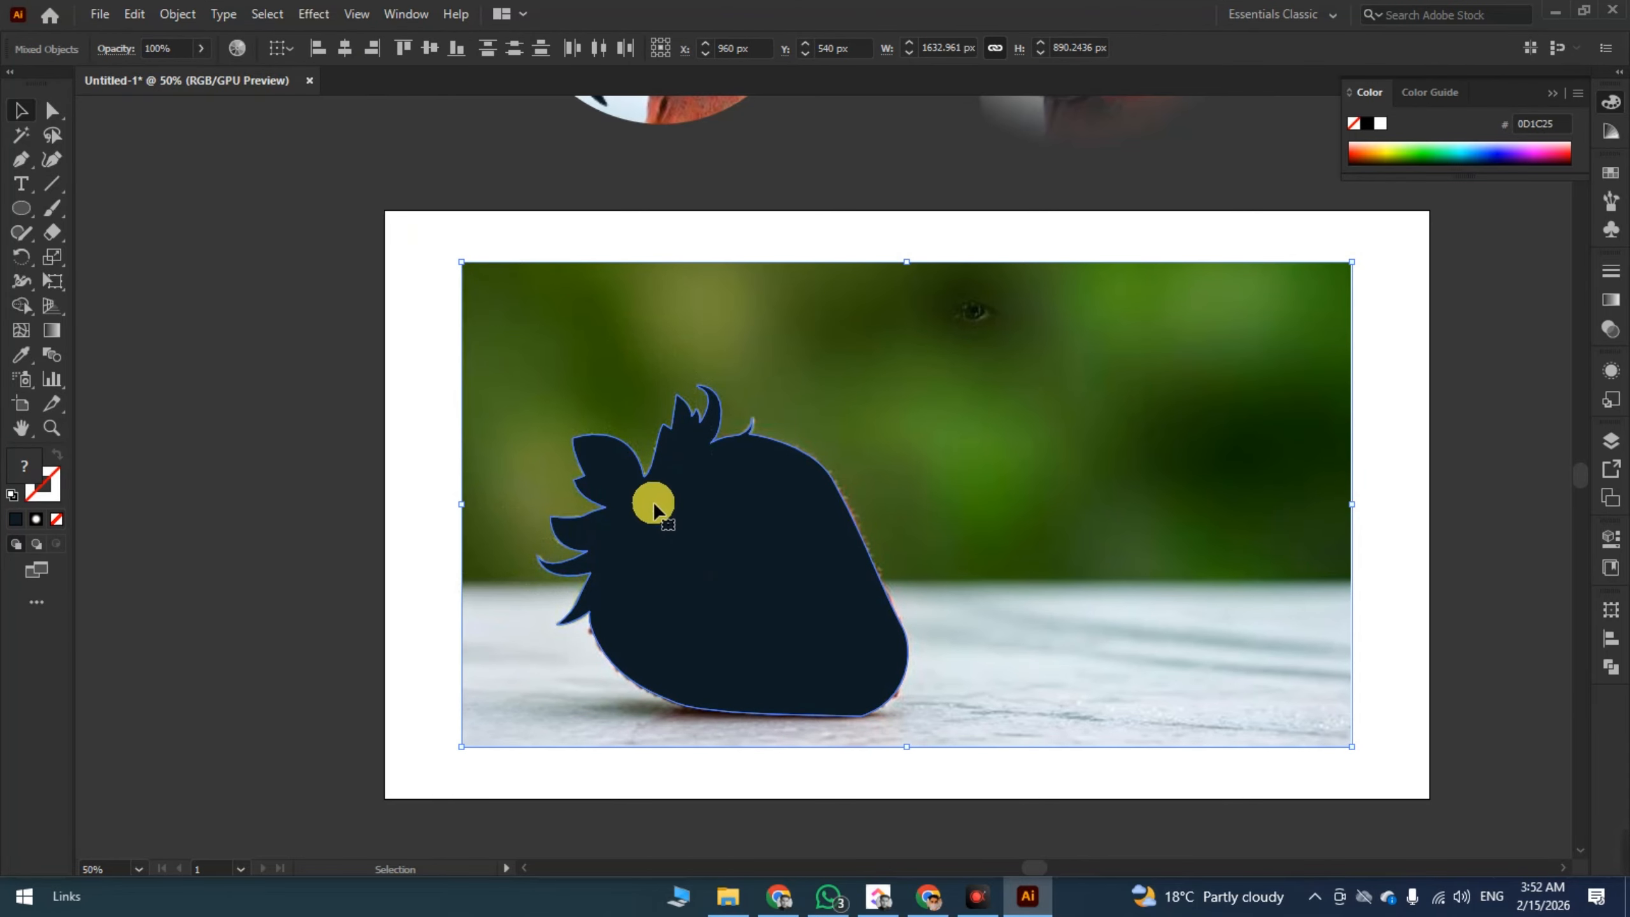
right_click(612, 298)
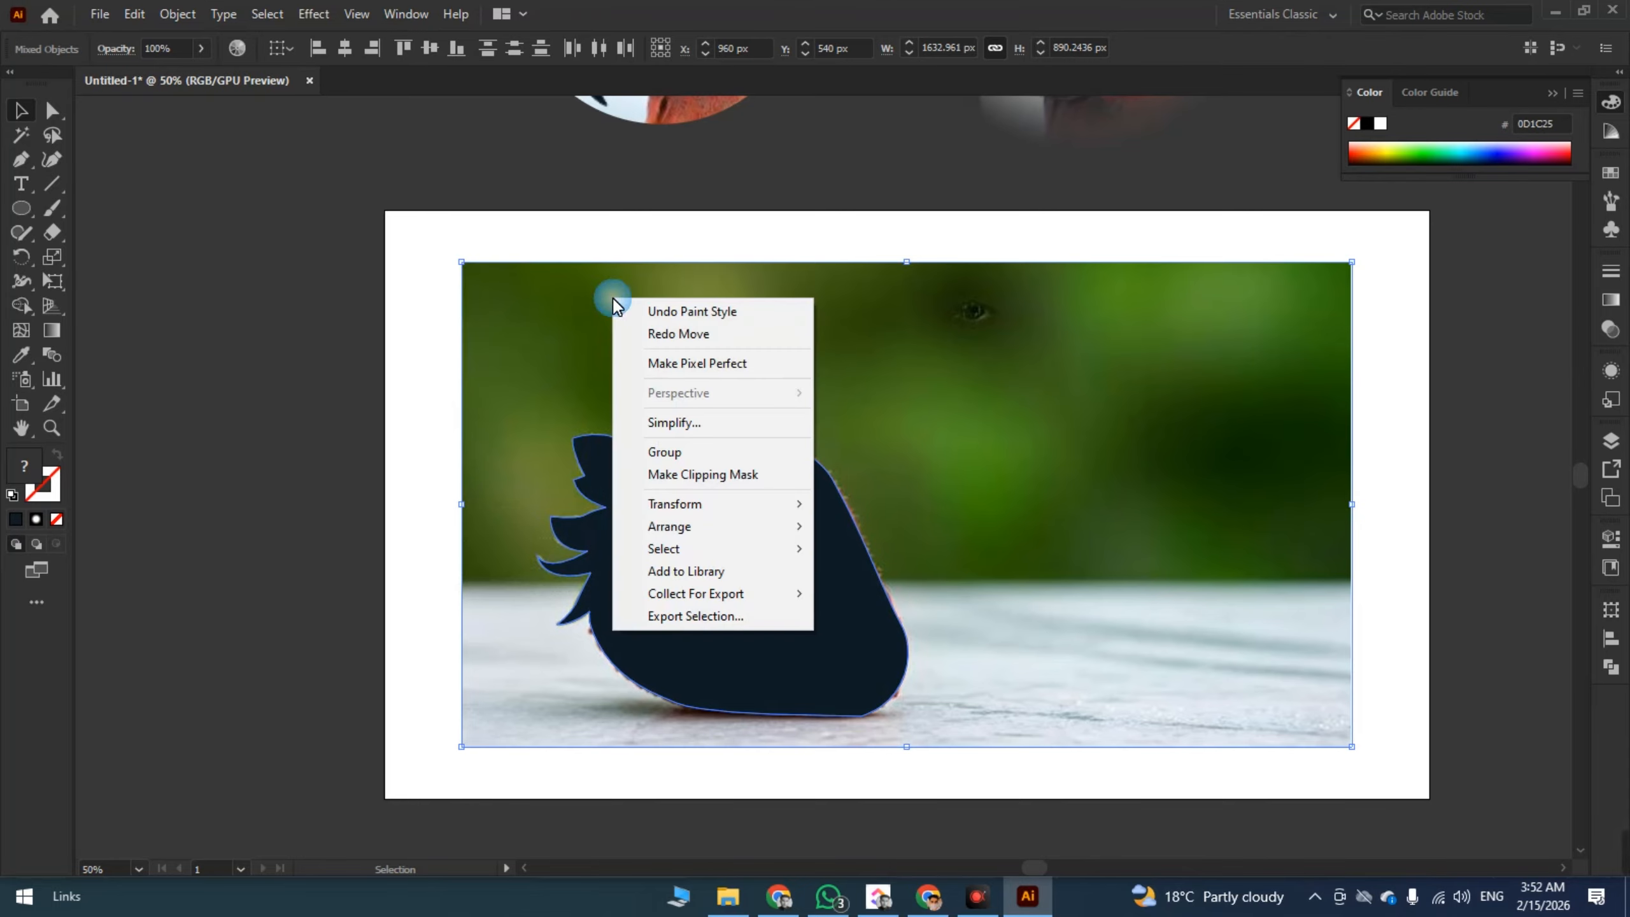
left_click(714, 476)
left_click_drag(722, 473, 796, 382)
left_click(508, 339)
scroll(488, 335, "down", 1)
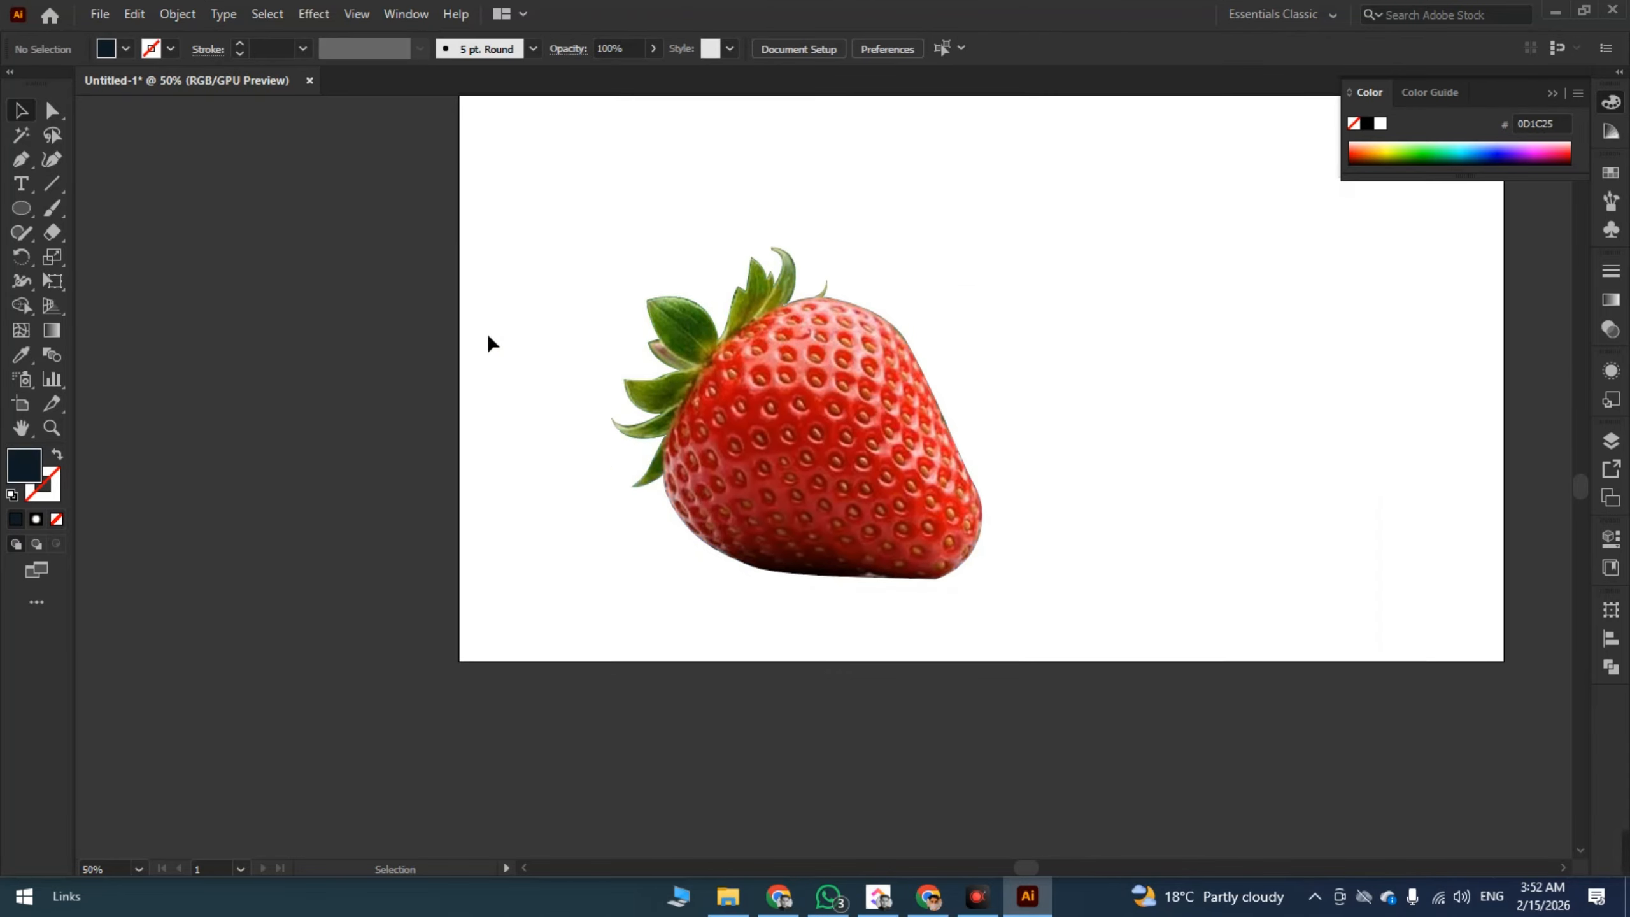
- Move the masked strawberry off the artboard to the left and deselect it
scroll(487, 336, "down", 3)
left_click_drag(490, 337, 544, 541)
left_click_drag(627, 613, 398, 606)
left_click_drag(598, 639, 699, 570)
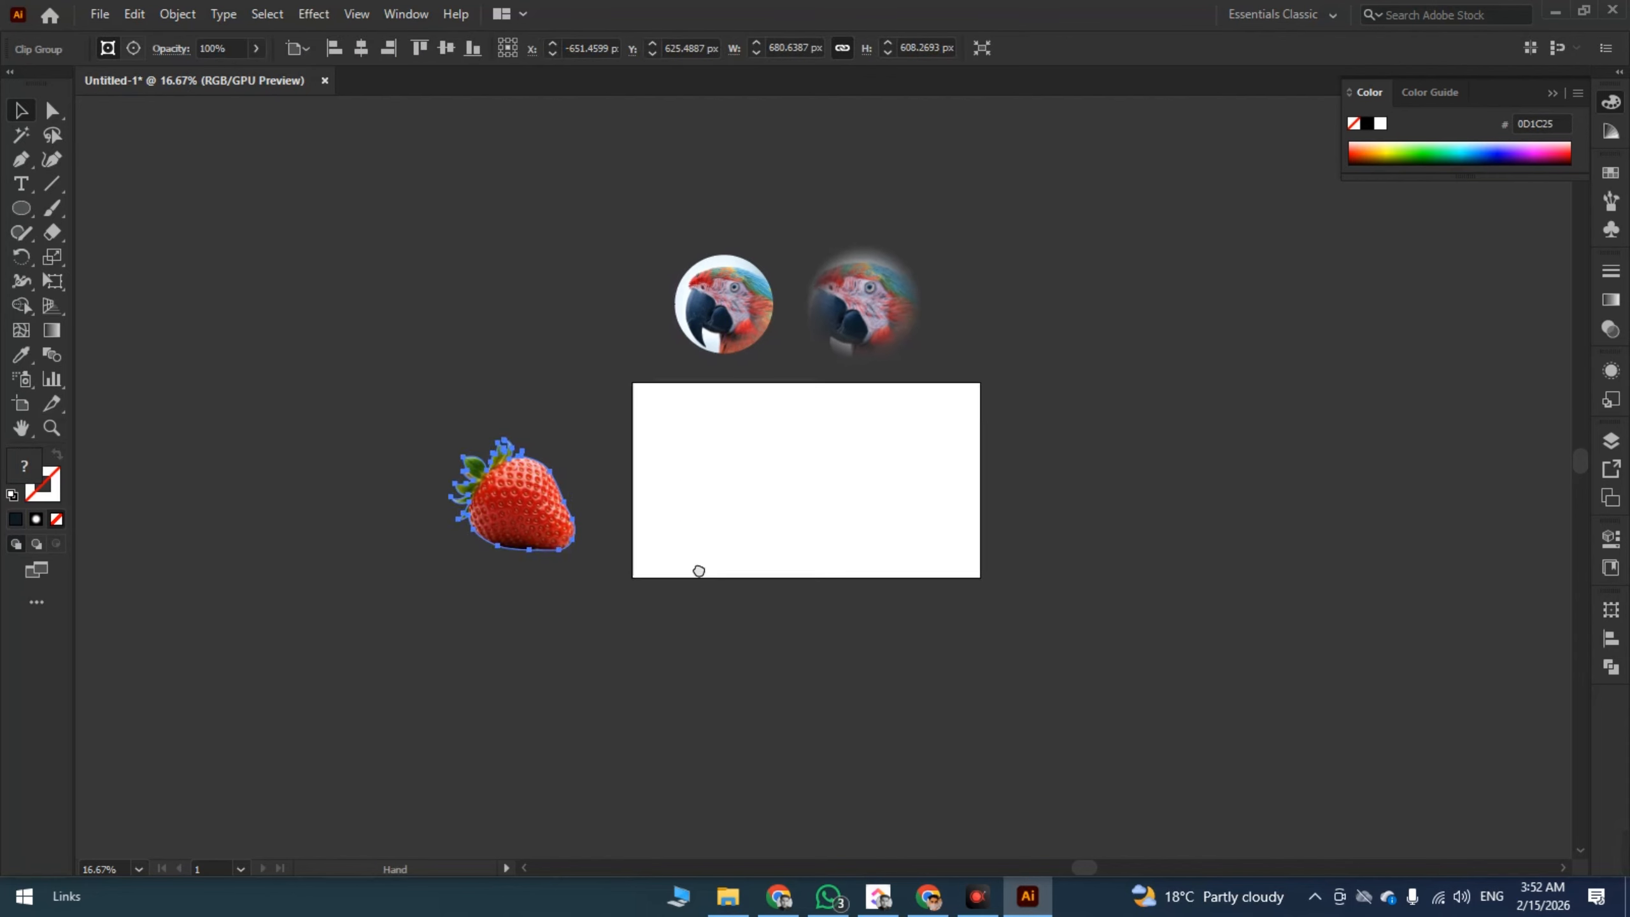
scroll(581, 536, "up", 2)
left_click_drag(671, 501, 793, 476)
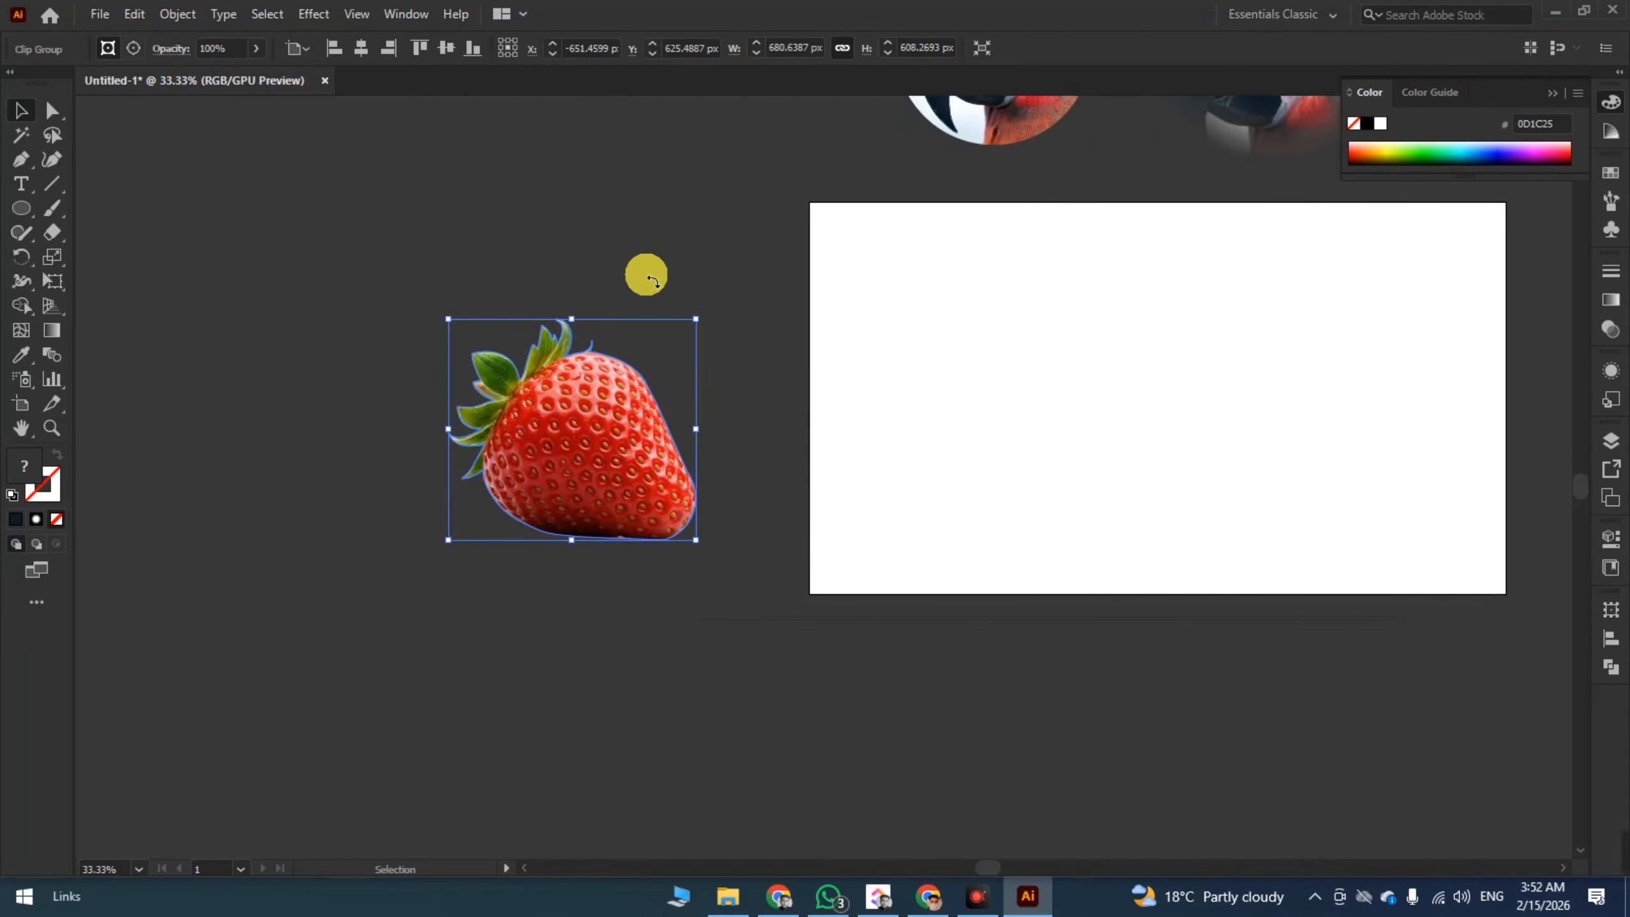
left_click(564, 301)
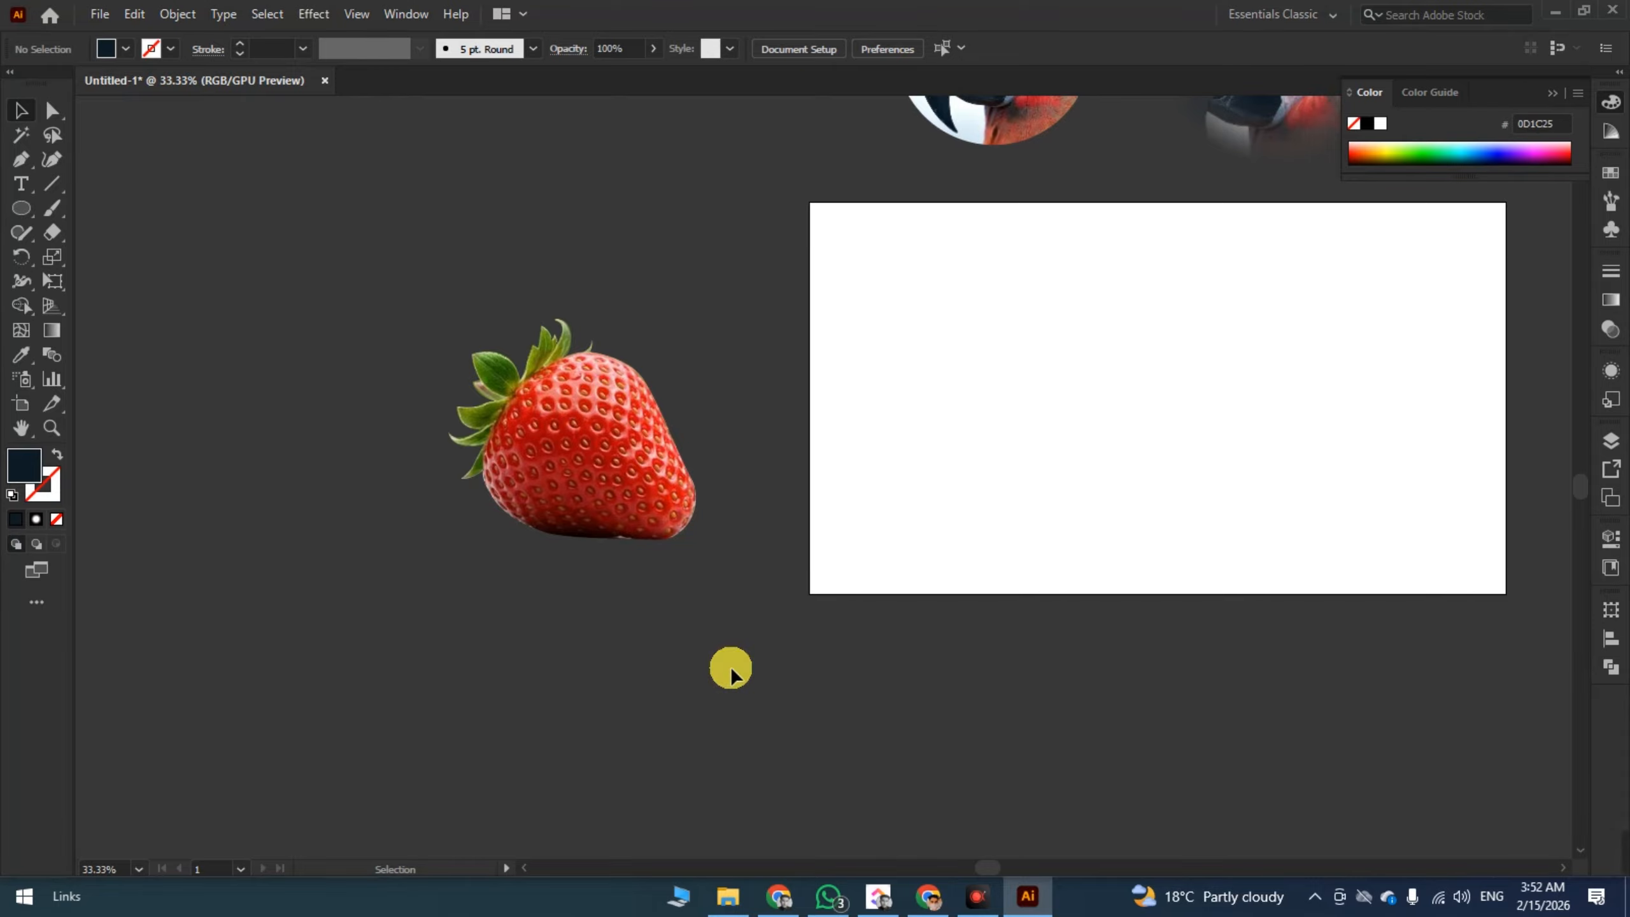
- Isolate the strawberry's clip group and its image to inspect the full photo, and exit isolation mode
scroll(733, 660, "down", 1)
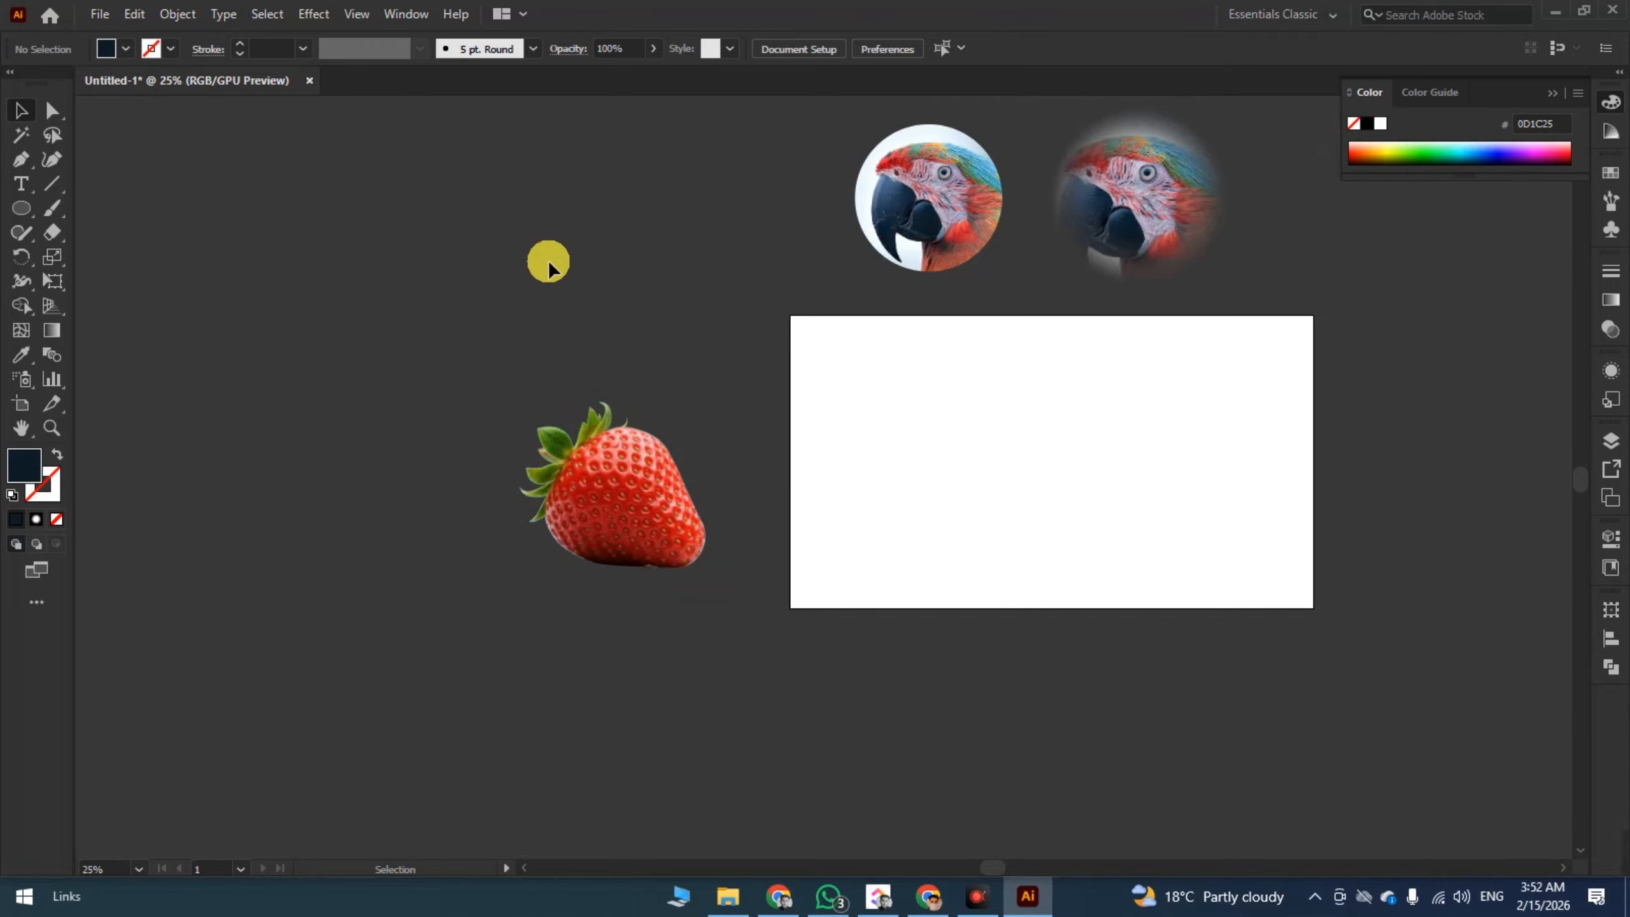
double_click(587, 442)
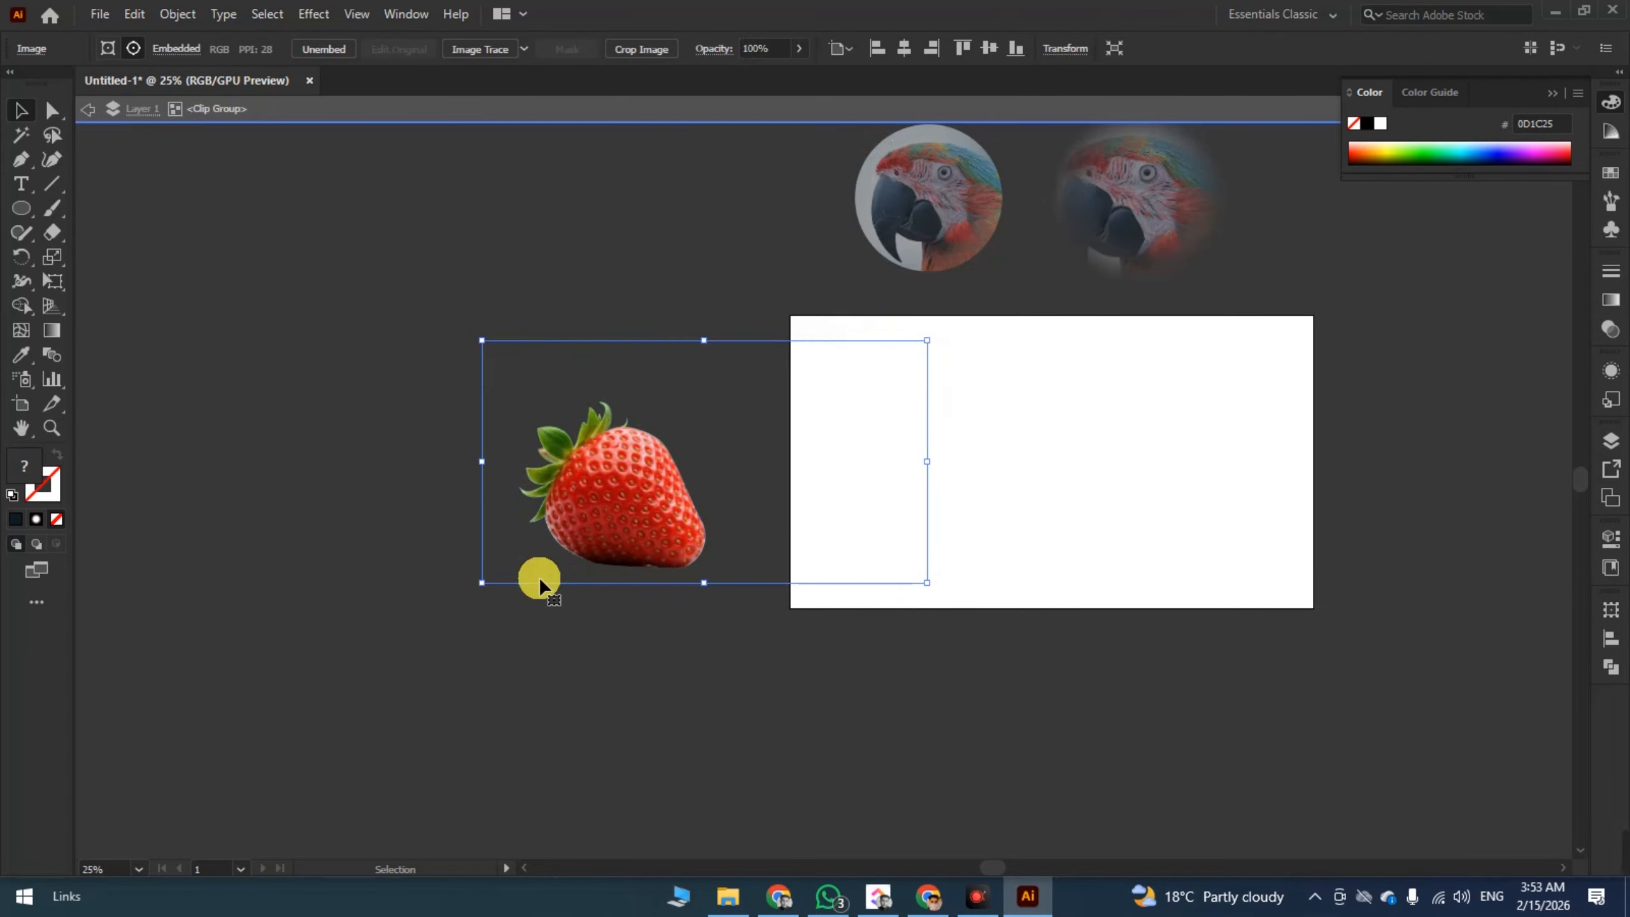
double_click(640, 535)
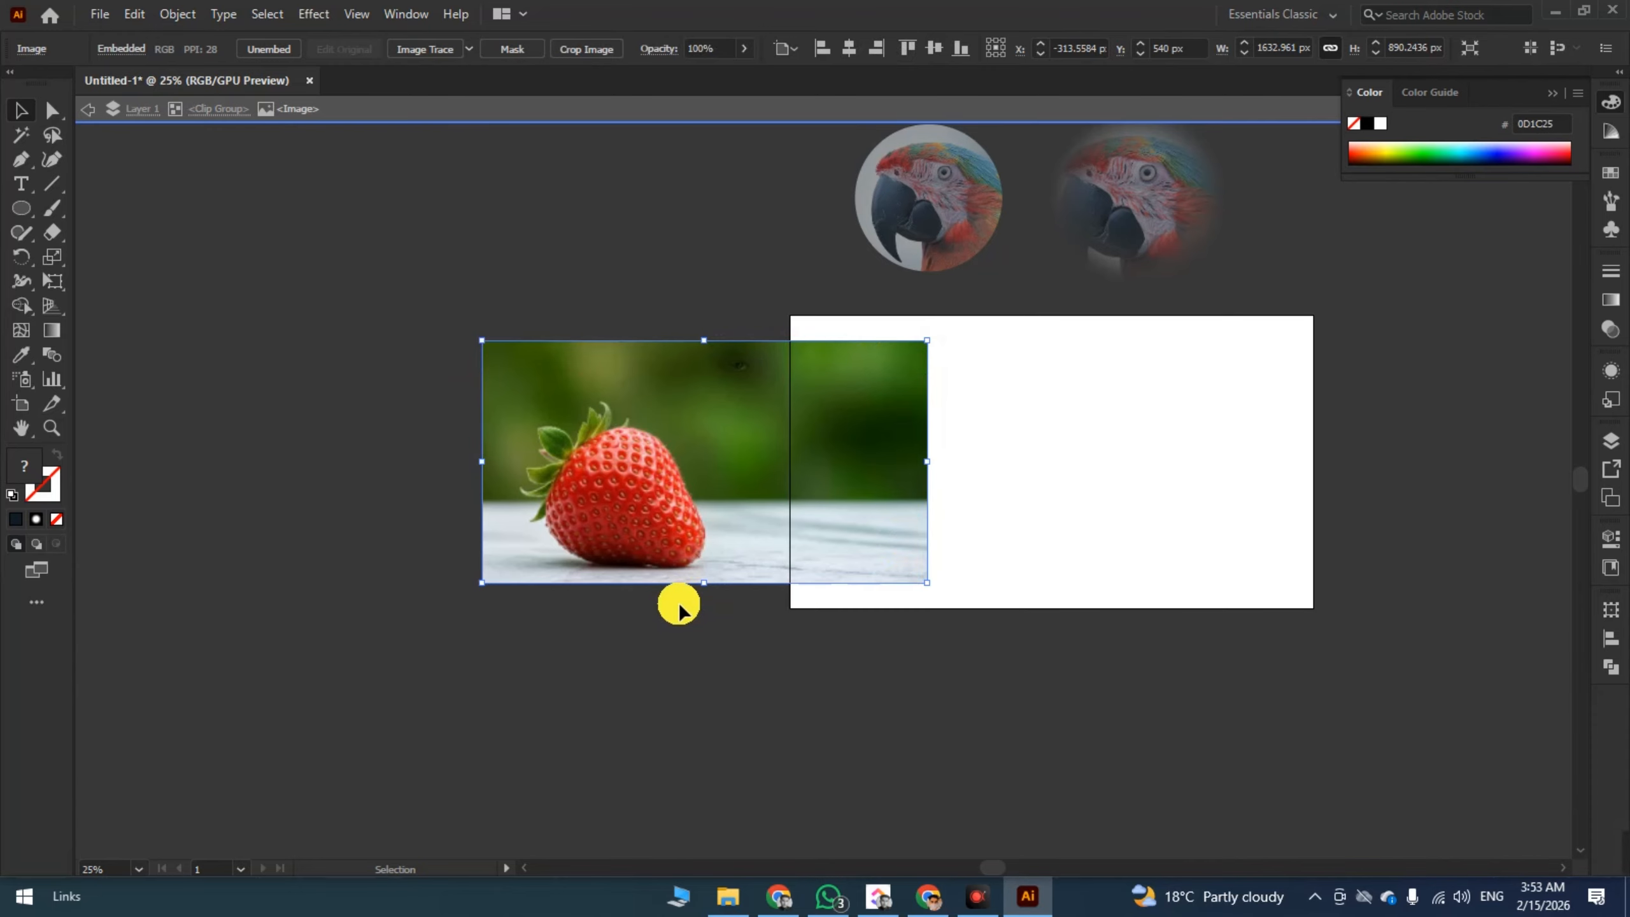
double_click(694, 675)
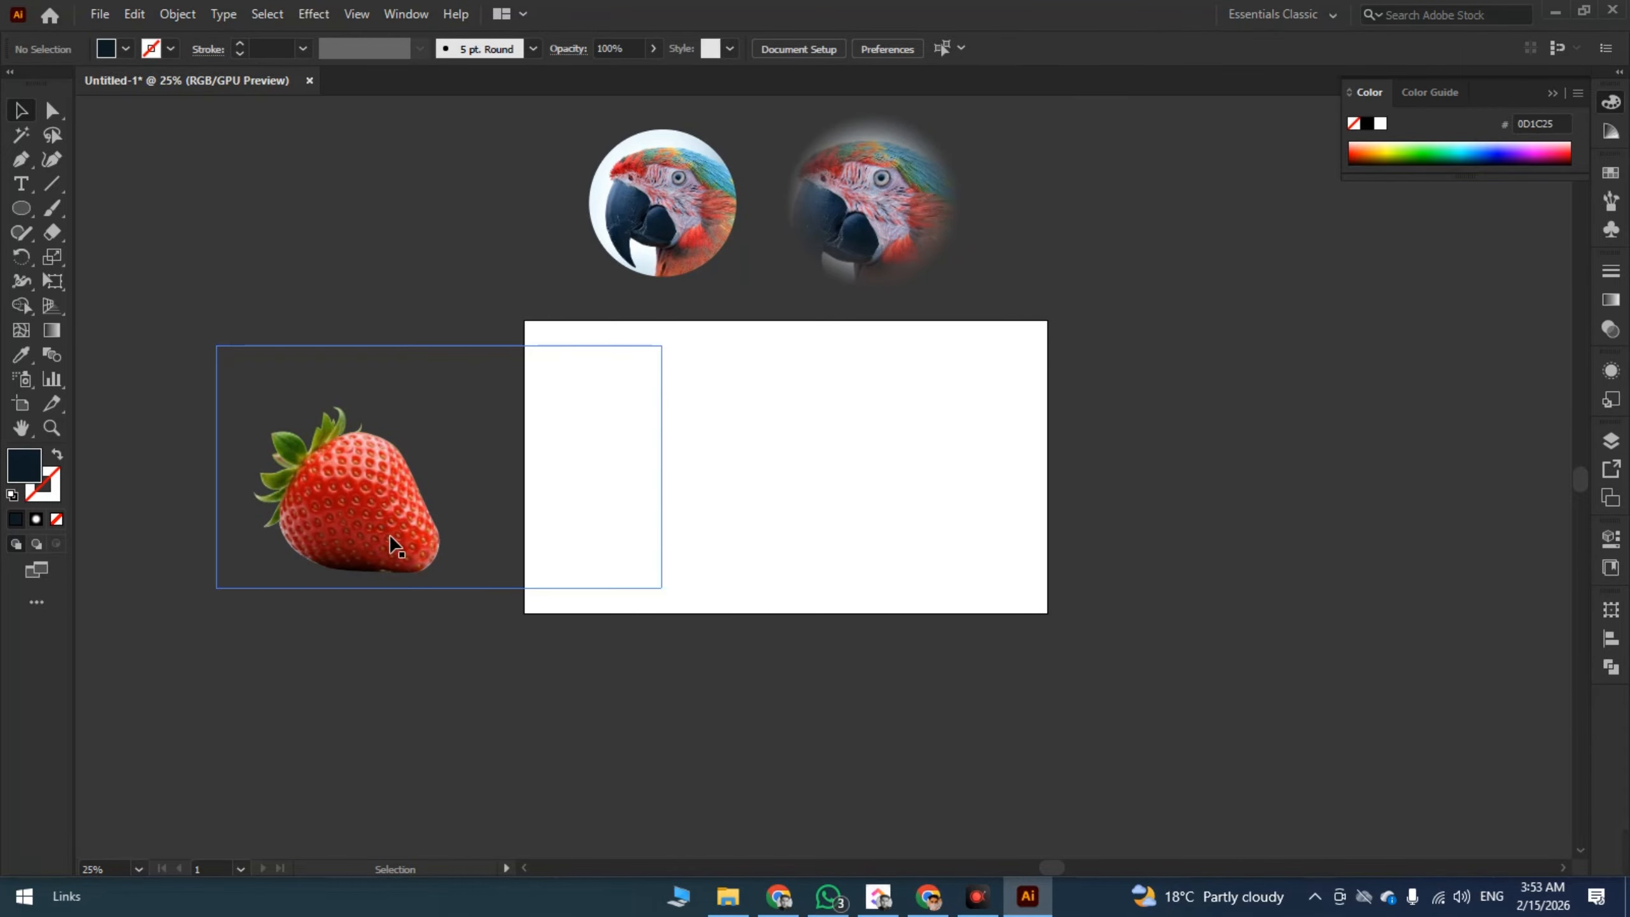
- Move the masked strawberry back onto the left half of the artboard and deselect it
left_click_drag(385, 543, 708, 550)
left_click(713, 685)
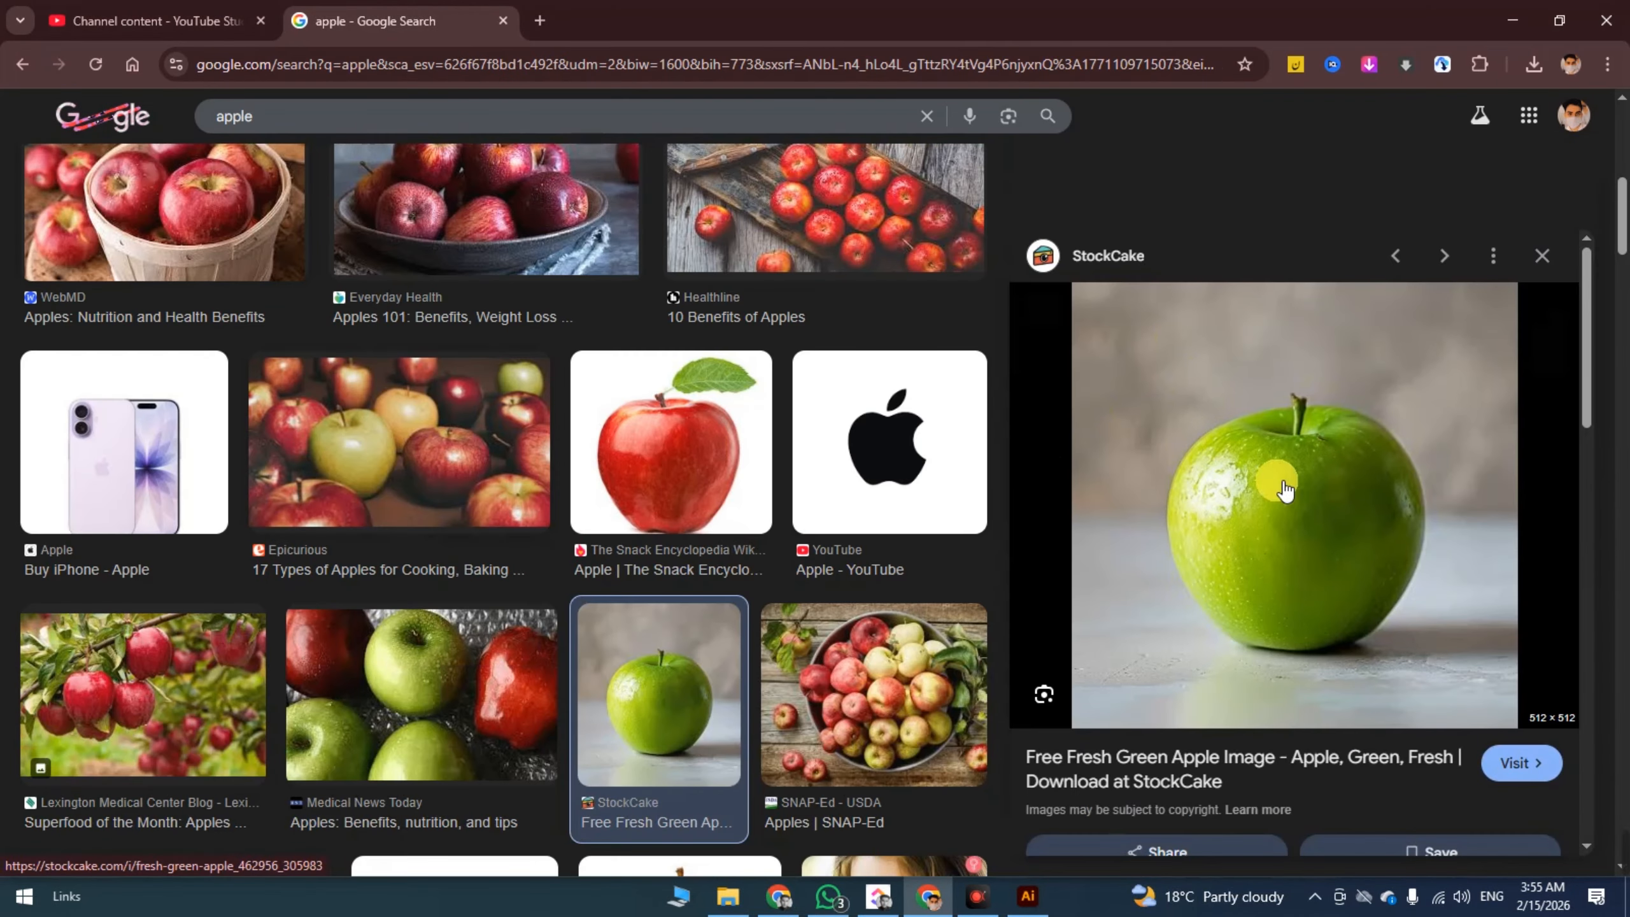
- Copy the StockCake green apple image from the browser and paste it into Illustrator on the artboard's right half
right_click(1277, 333)
left_click(1330, 705)
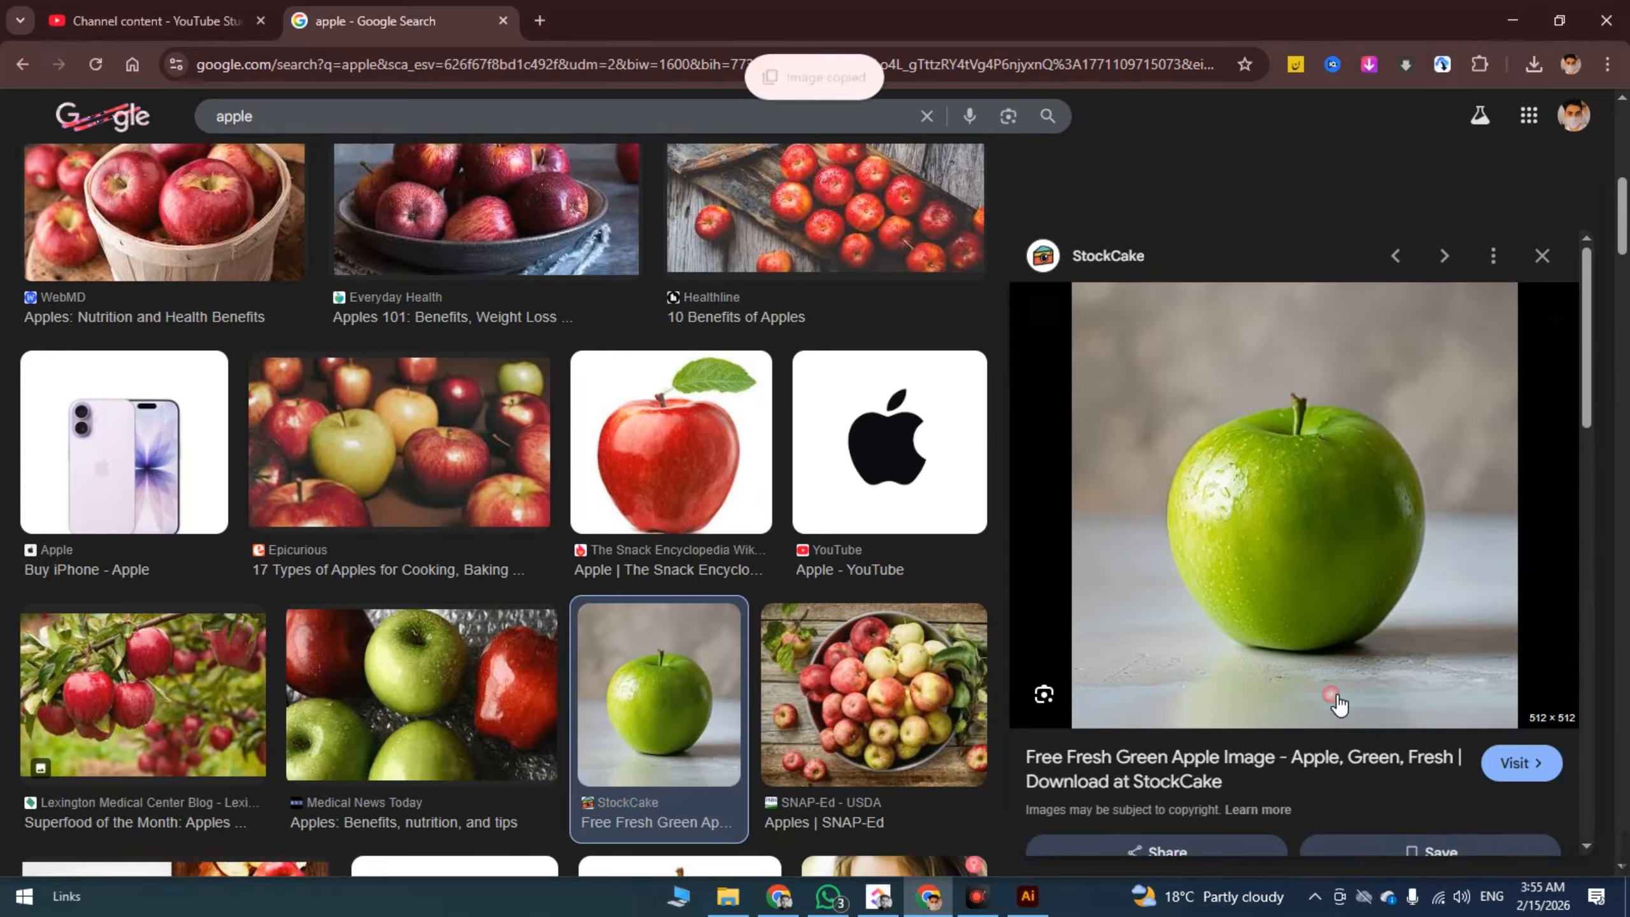
key("alt+Tab")
key("ctrl+v")
left_click_drag(889, 499, 958, 560)
scroll(960, 561, "up", 3)
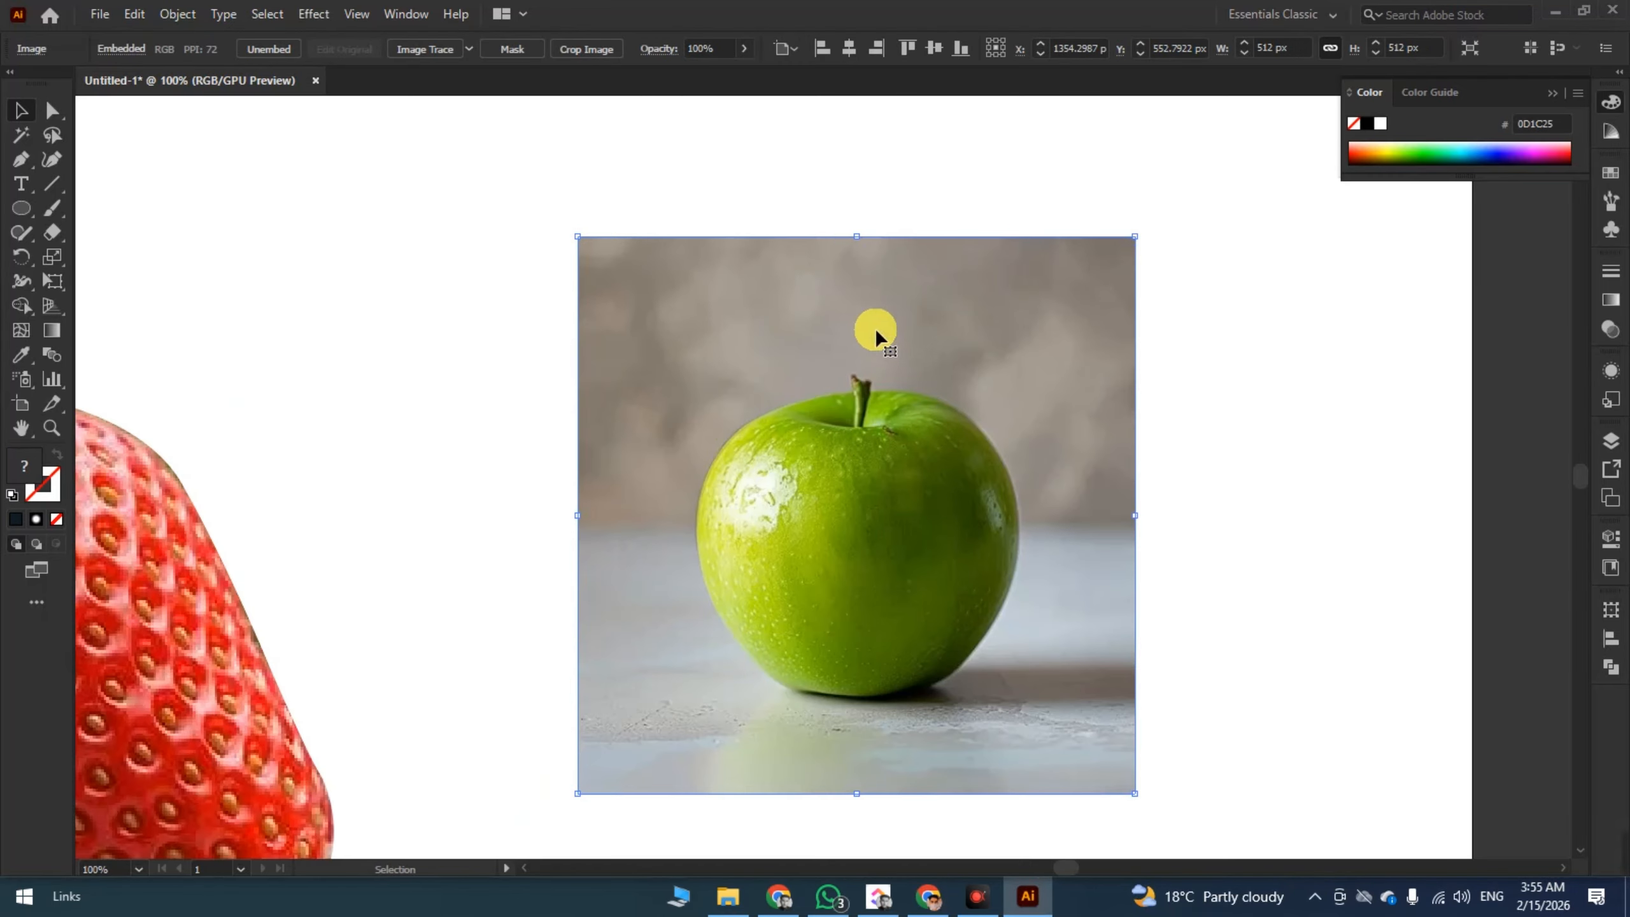
- Enlarge the apple photo to about 848 px square and place it beside the strawberry on the artboard's right half
scroll(870, 321, "down", 2)
left_click_drag(864, 286, 863, 198)
left_click(851, 48)
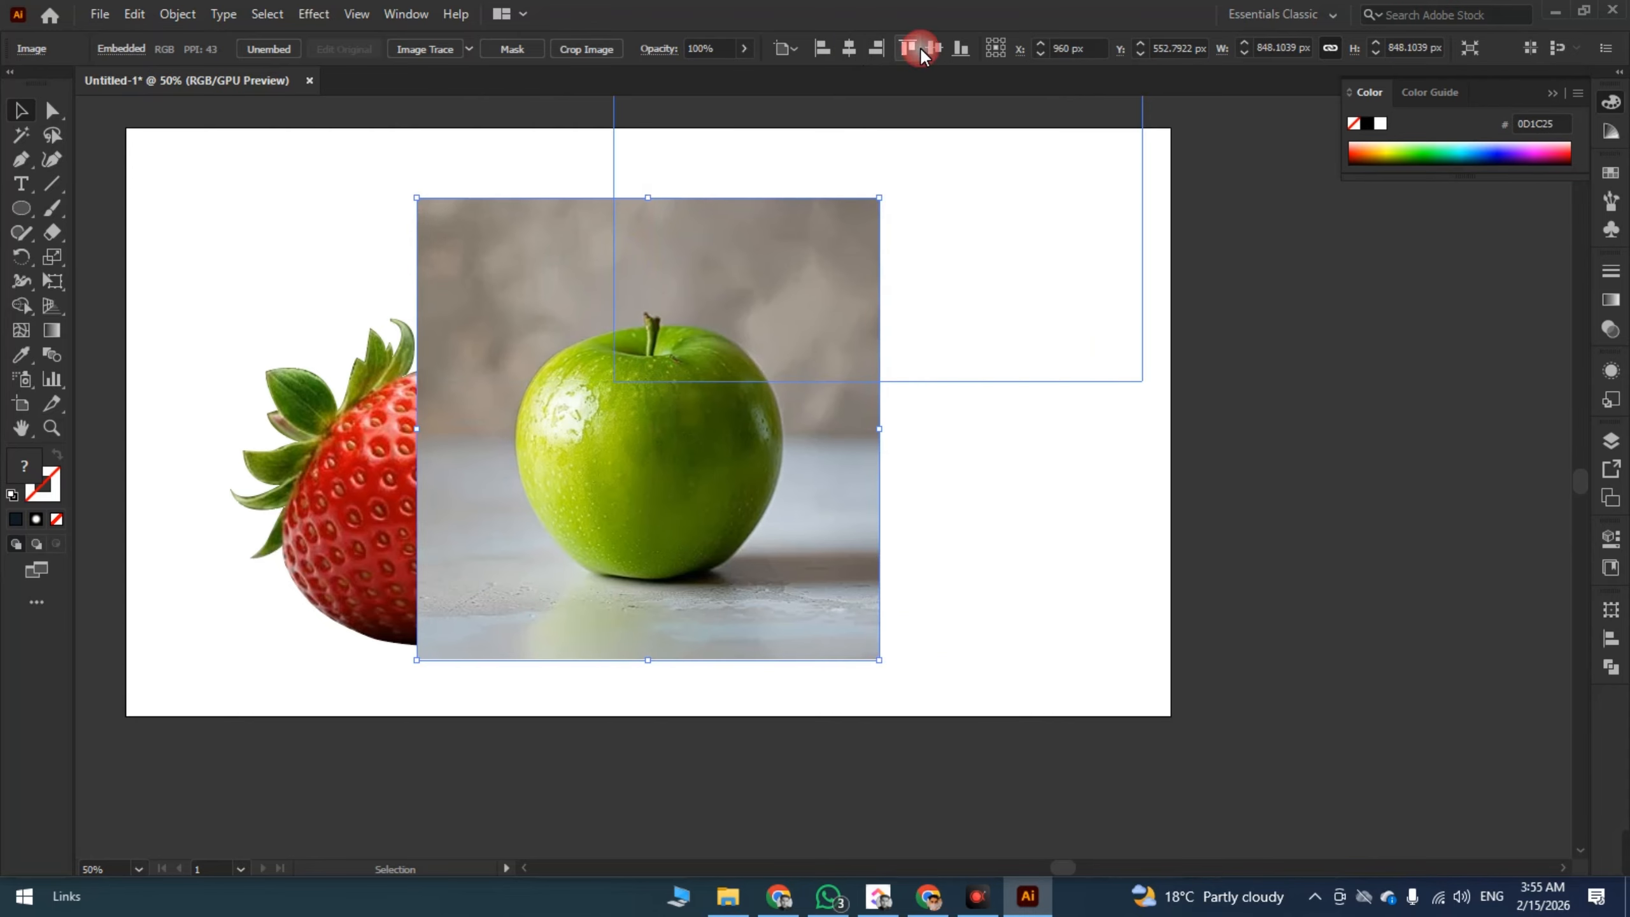
left_click(907, 47)
left_click_drag(746, 379, 931, 437)
scroll(930, 437, "up", 2)
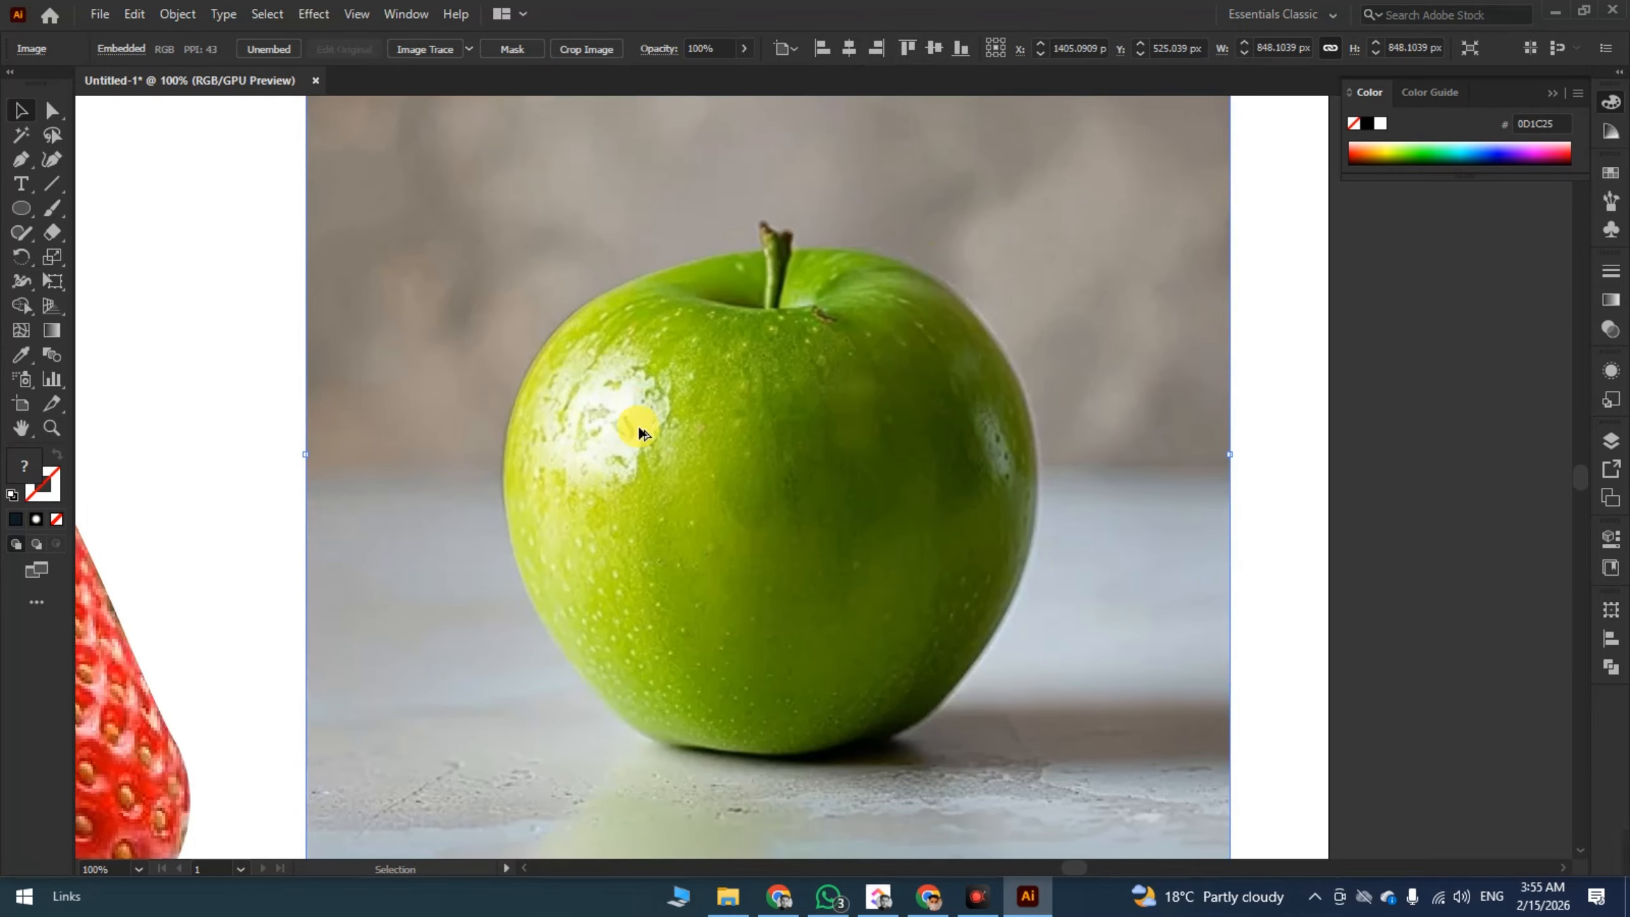
scroll(636, 427, "down", 3)
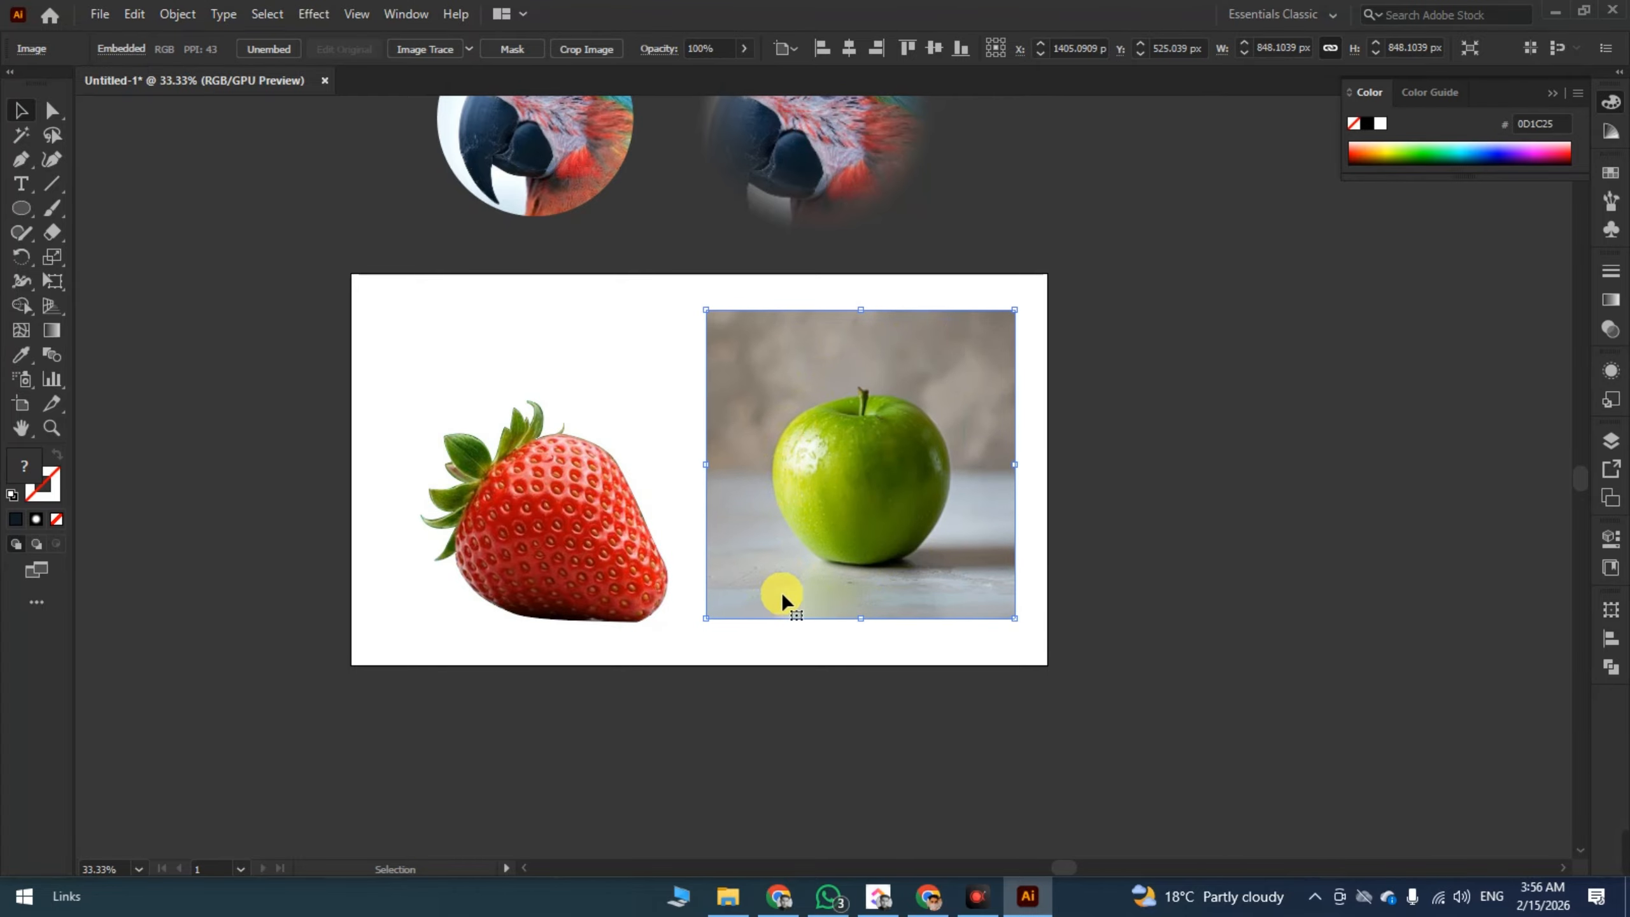
- Start a Pen tool outline at the left of the apple's stem and curve it down the apple's left edge
scroll(940, 444, "up", 2)
left_click(20, 158)
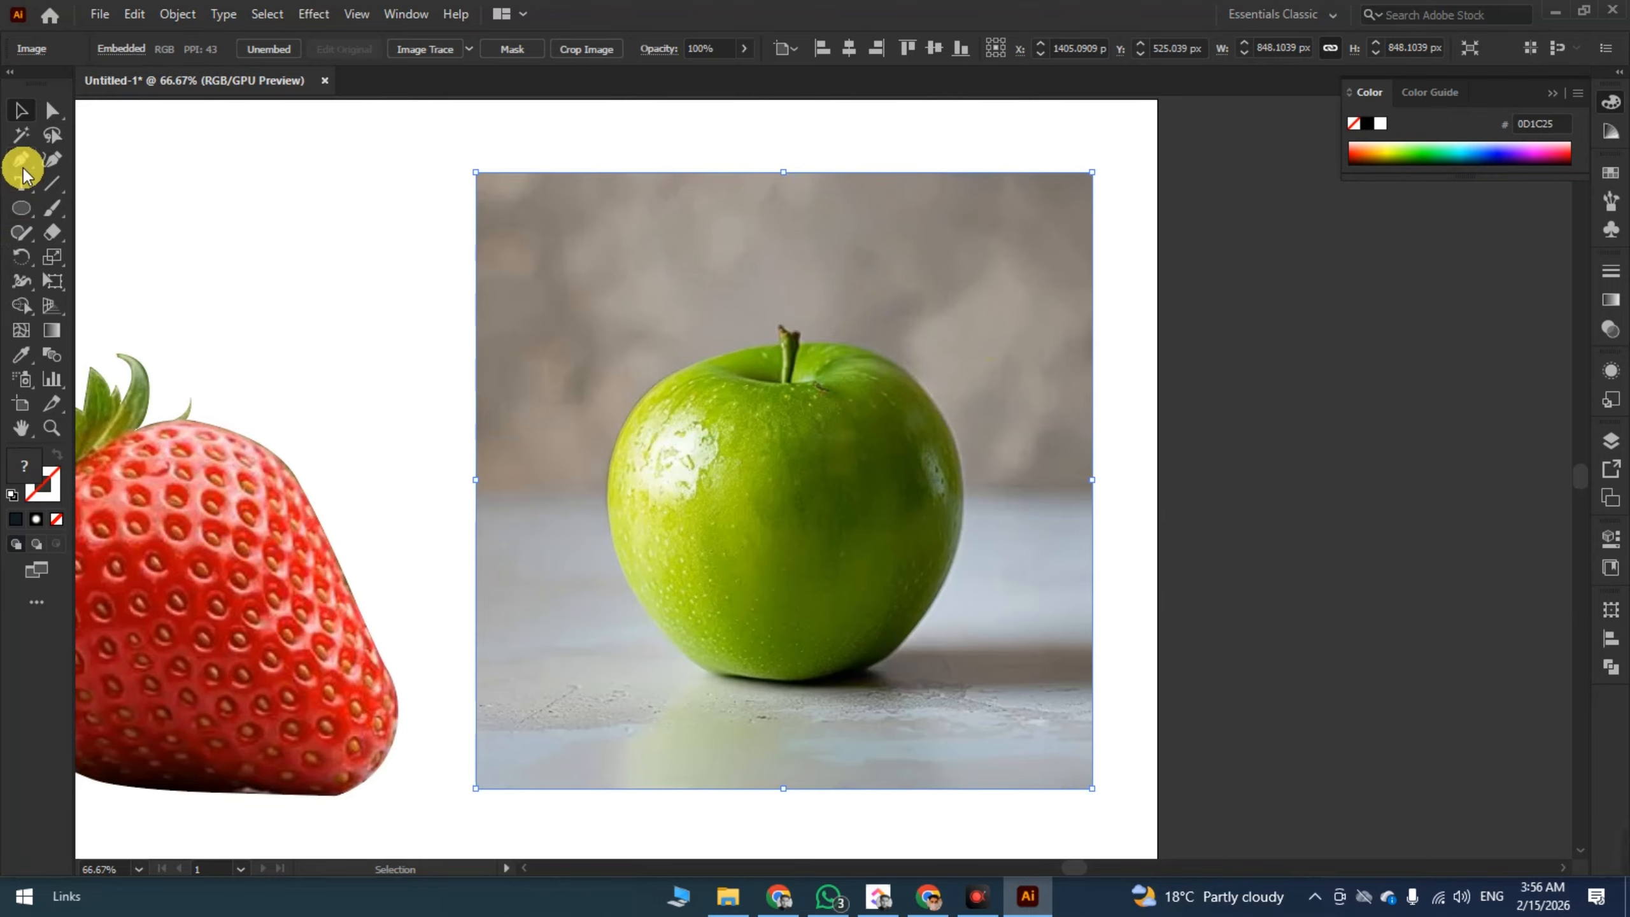
scroll(732, 346, "up", 2)
left_click(841, 338)
left_click_drag(812, 389, 990, 211)
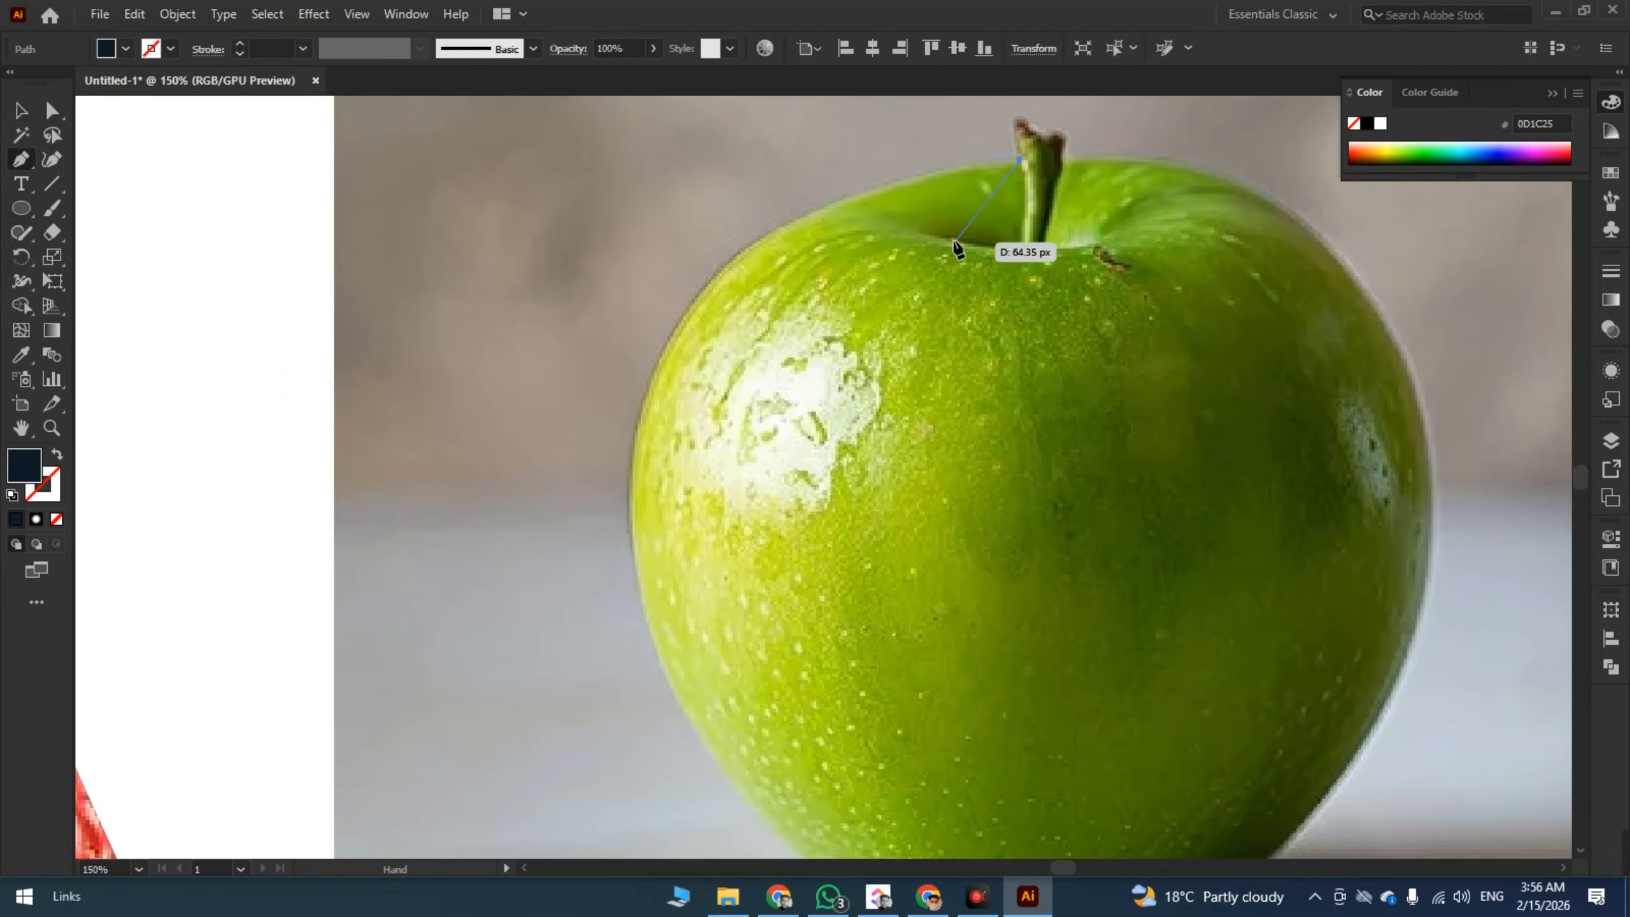
left_click_drag(680, 324, 588, 471)
left_click_drag(640, 528, 575, 236)
left_click(614, 415)
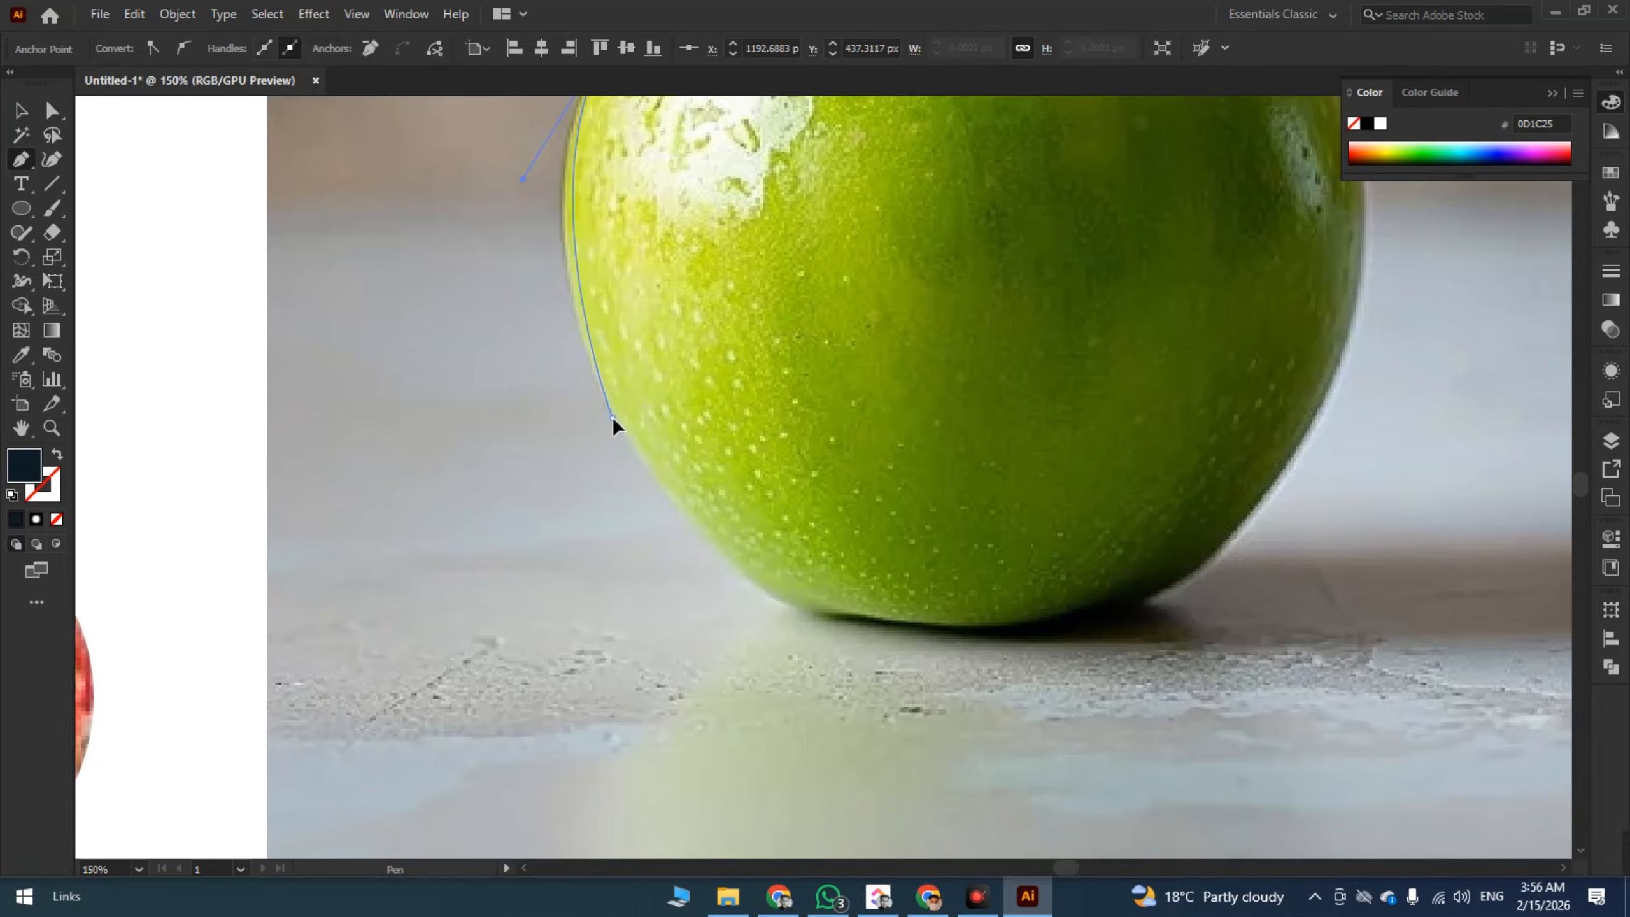
key("ctrl+z")
left_click_drag(615, 414, 652, 484)
left_click_drag(674, 508, 615, 423)
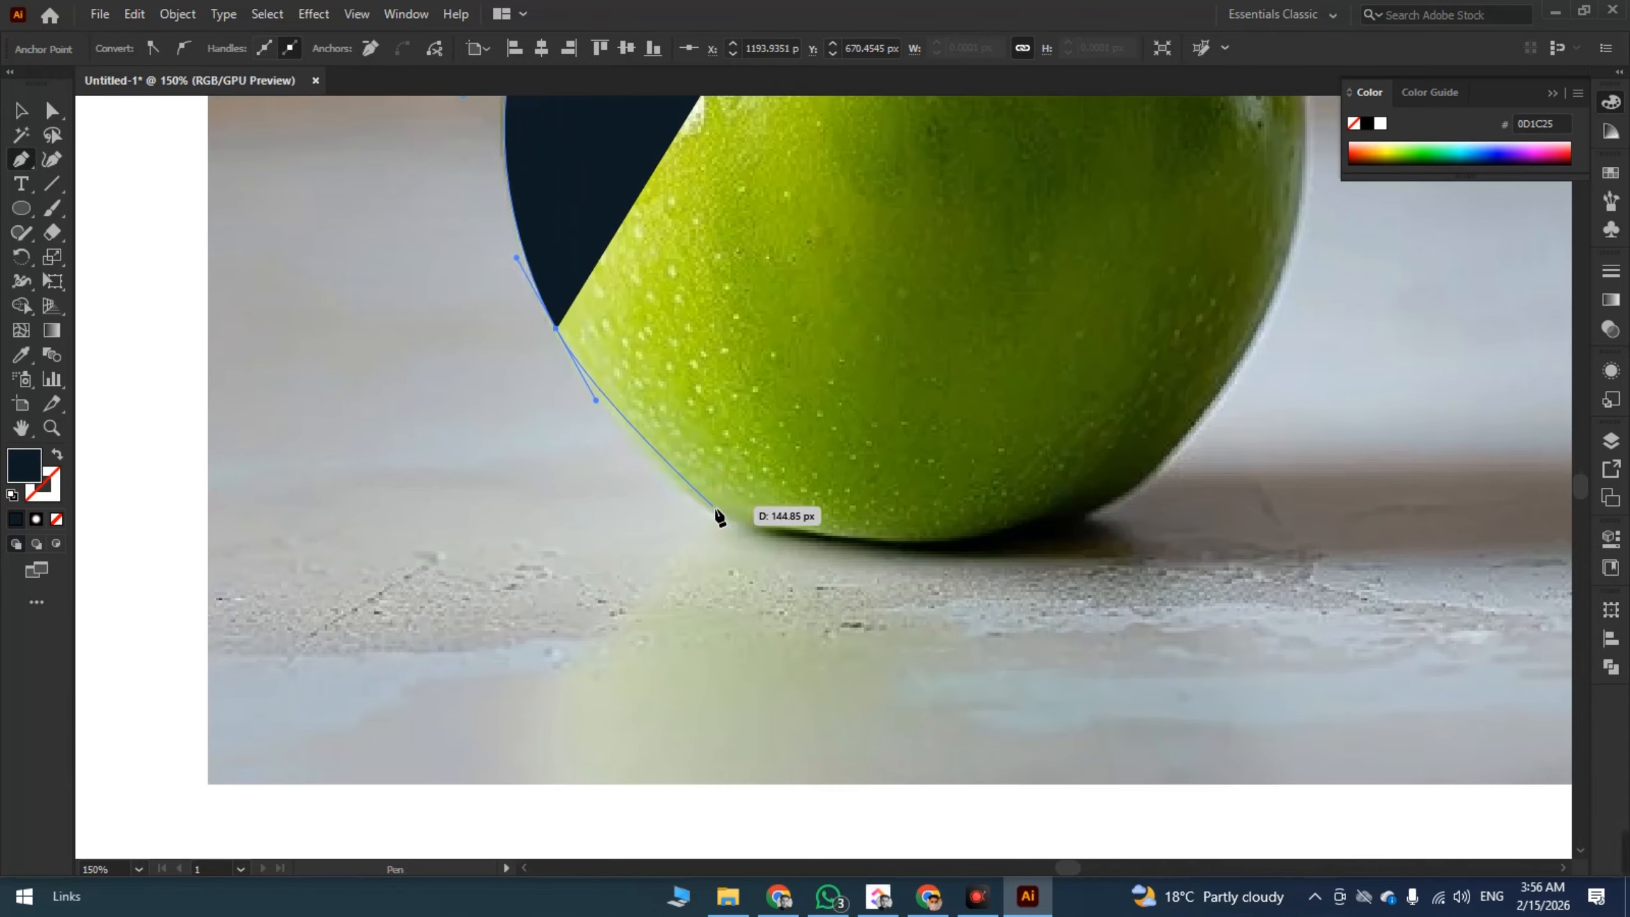
- Continue the Pen path with curved anchors along the apple's bottom edge to its lower right
left_click_drag(741, 524, 769, 534)
left_click_drag(933, 542, 957, 541)
left_click_drag(1043, 522, 1083, 517)
left_click_drag(1130, 490, 1147, 479)
mouse_move(1172, 505)
left_mouse_down()
mouse_move(867, 704)
mouse_move(834, 752)
left_mouse_up()
- Trace the apple's right edge, top and stem, and close the path with a dark fill and no stroke
left_click_drag(955, 473, 967, 362)
left_click_drag(848, 138, 702, 314)
key("shift+x")
left_click_drag(702, 412, 620, 412)
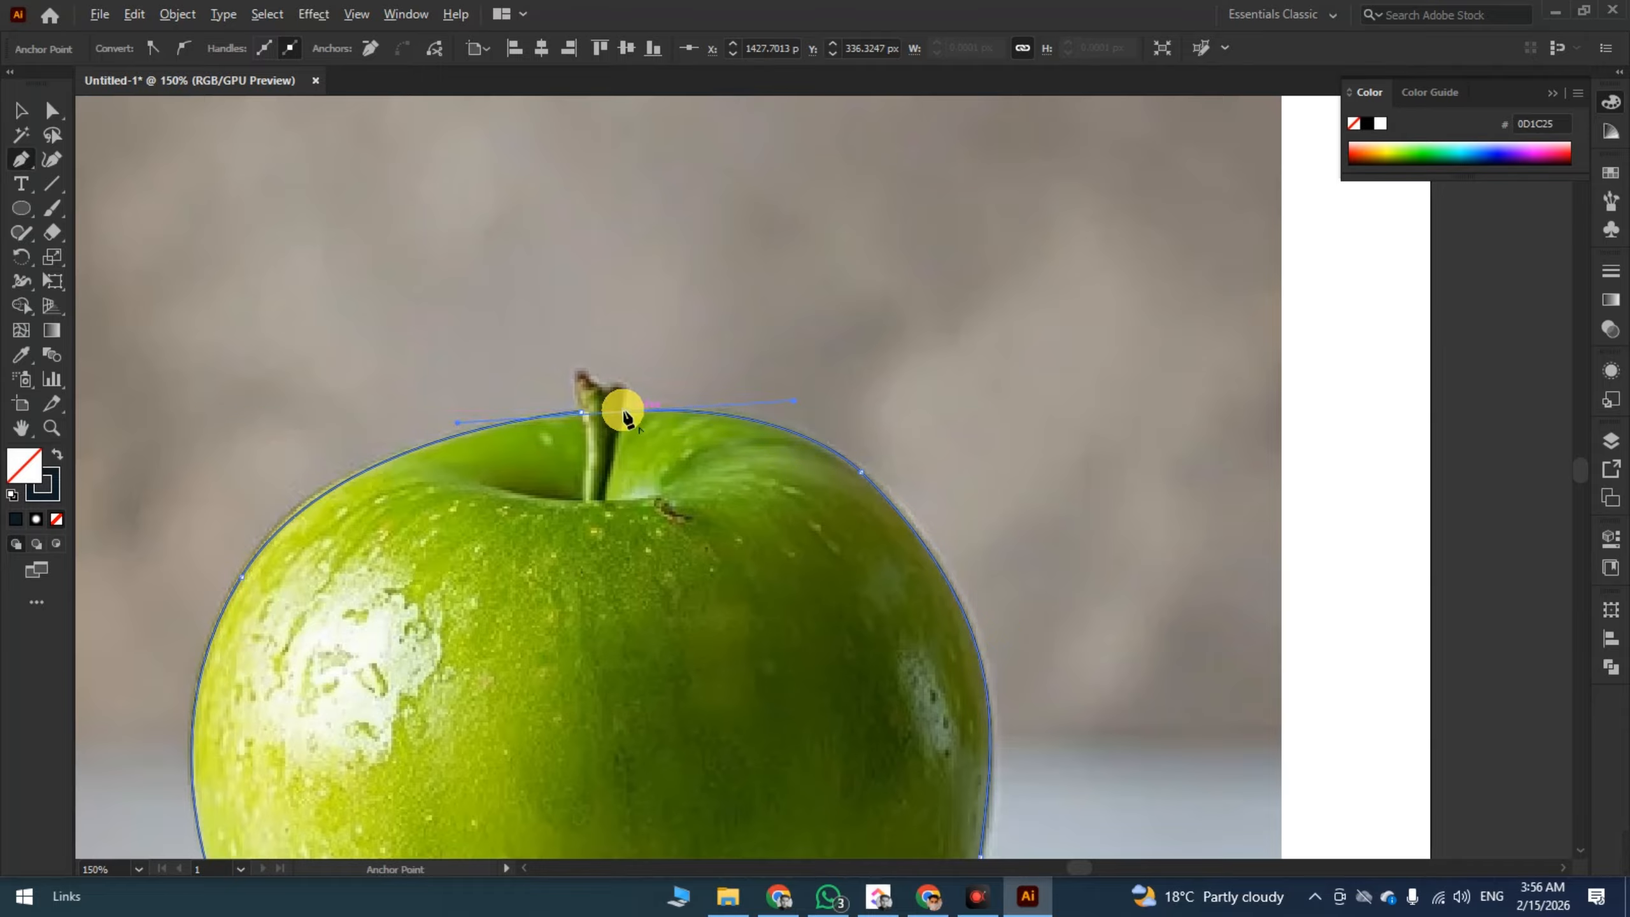
left_click(583, 412)
scroll(595, 431, "down", 4)
key("v")
left_click(771, 498)
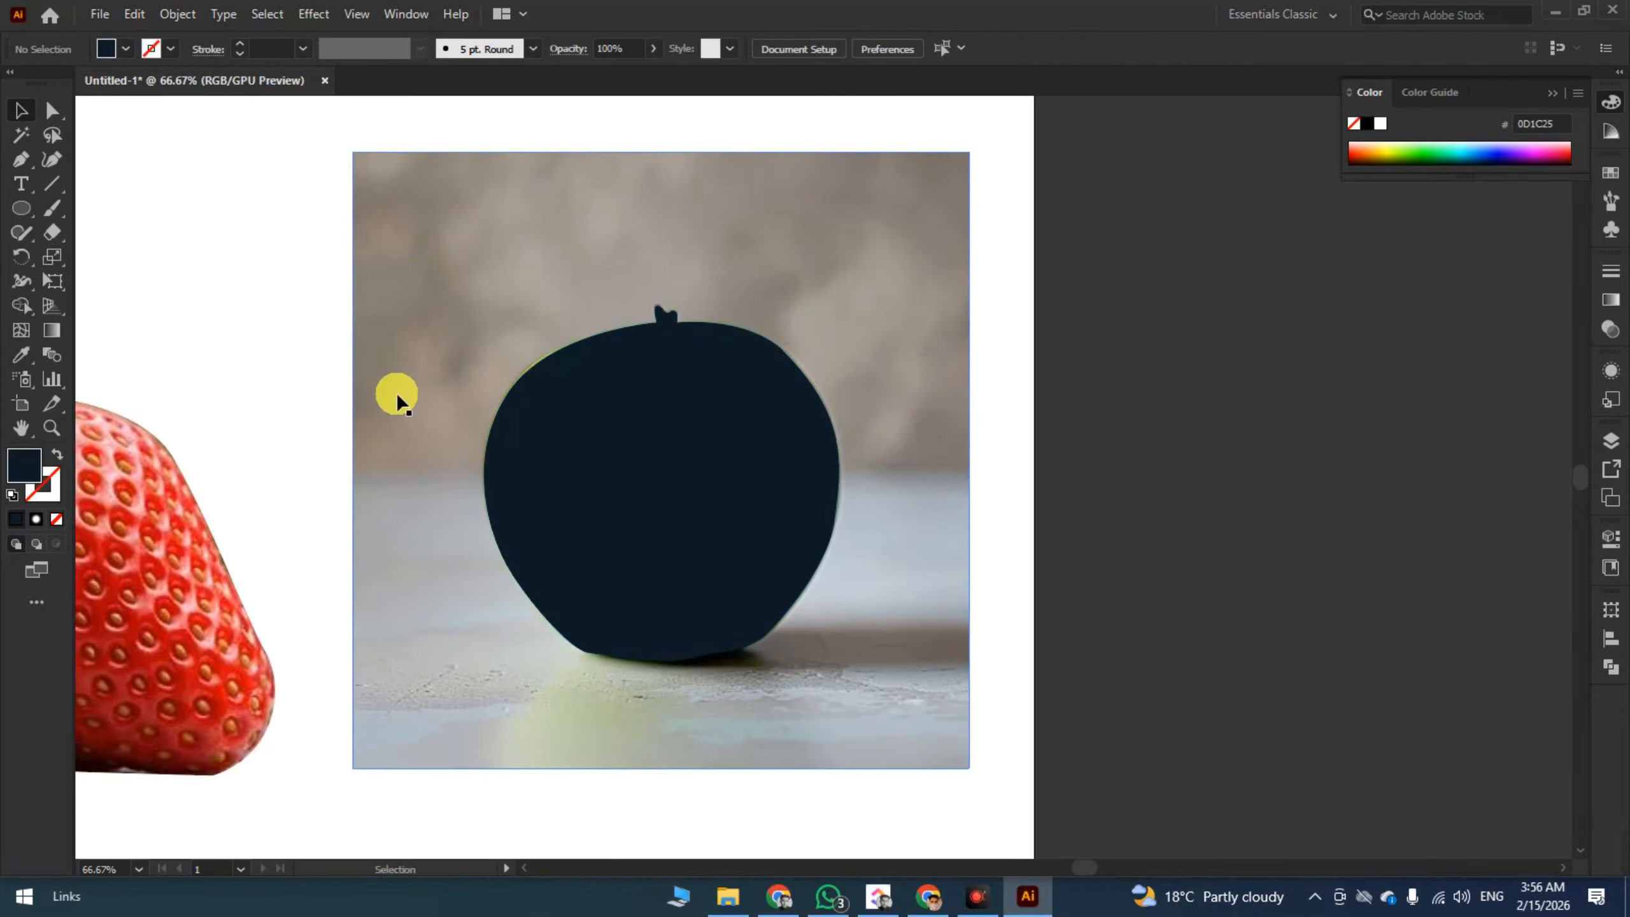
- Move the filled apple outline aside to the right to uncover the photo, and undo the move
left_click_drag(658, 474, 935, 478)
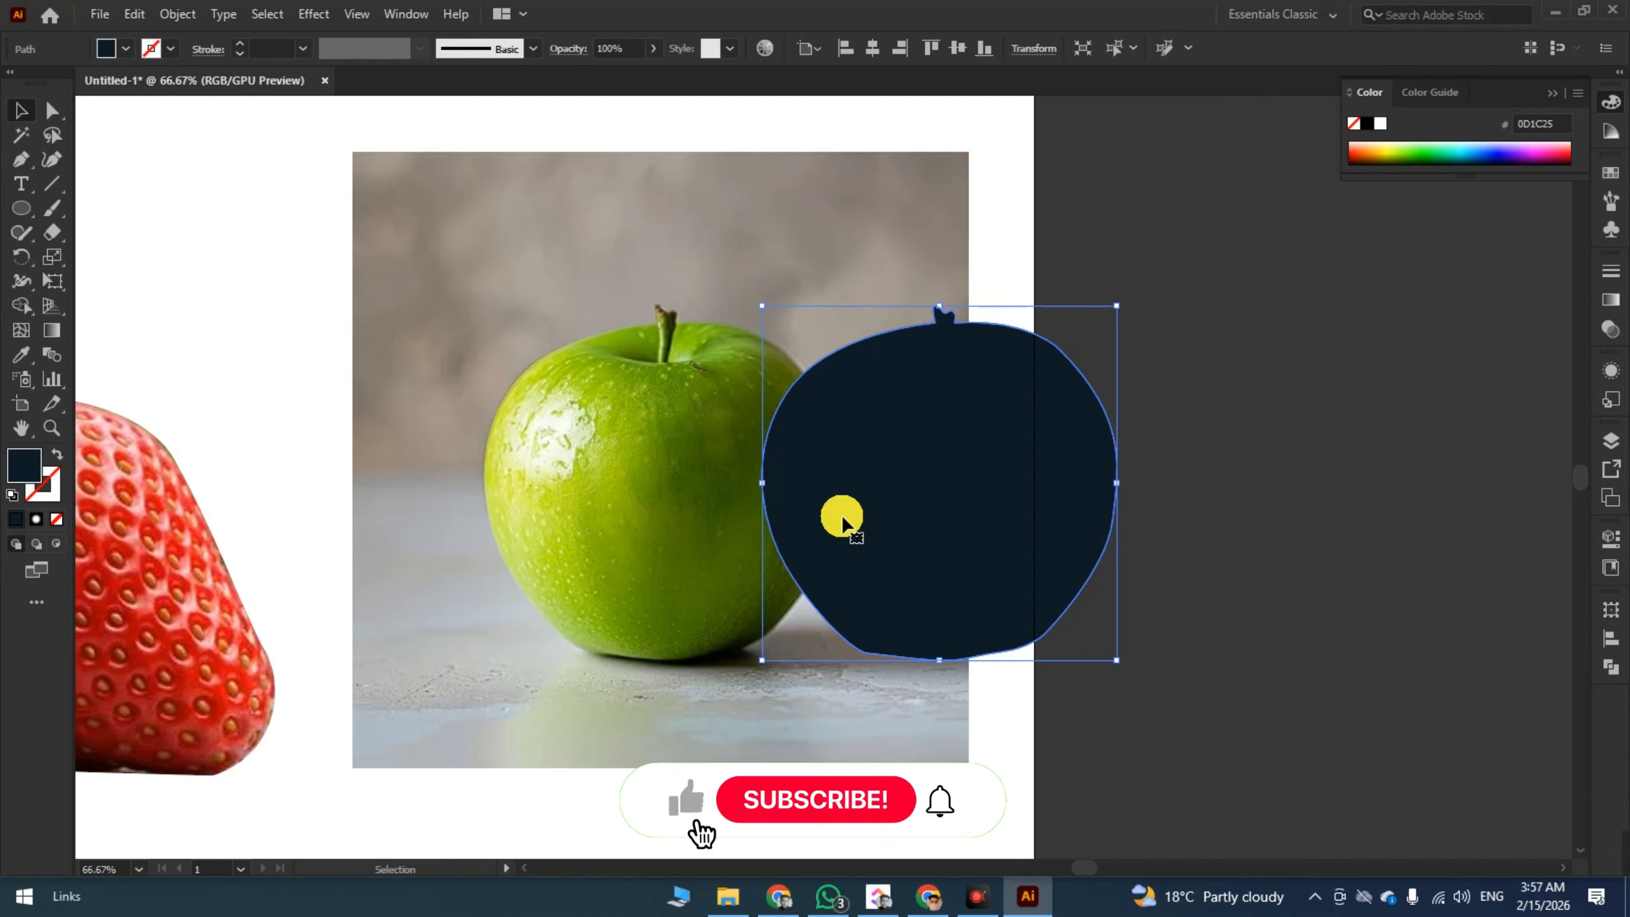
key("a")
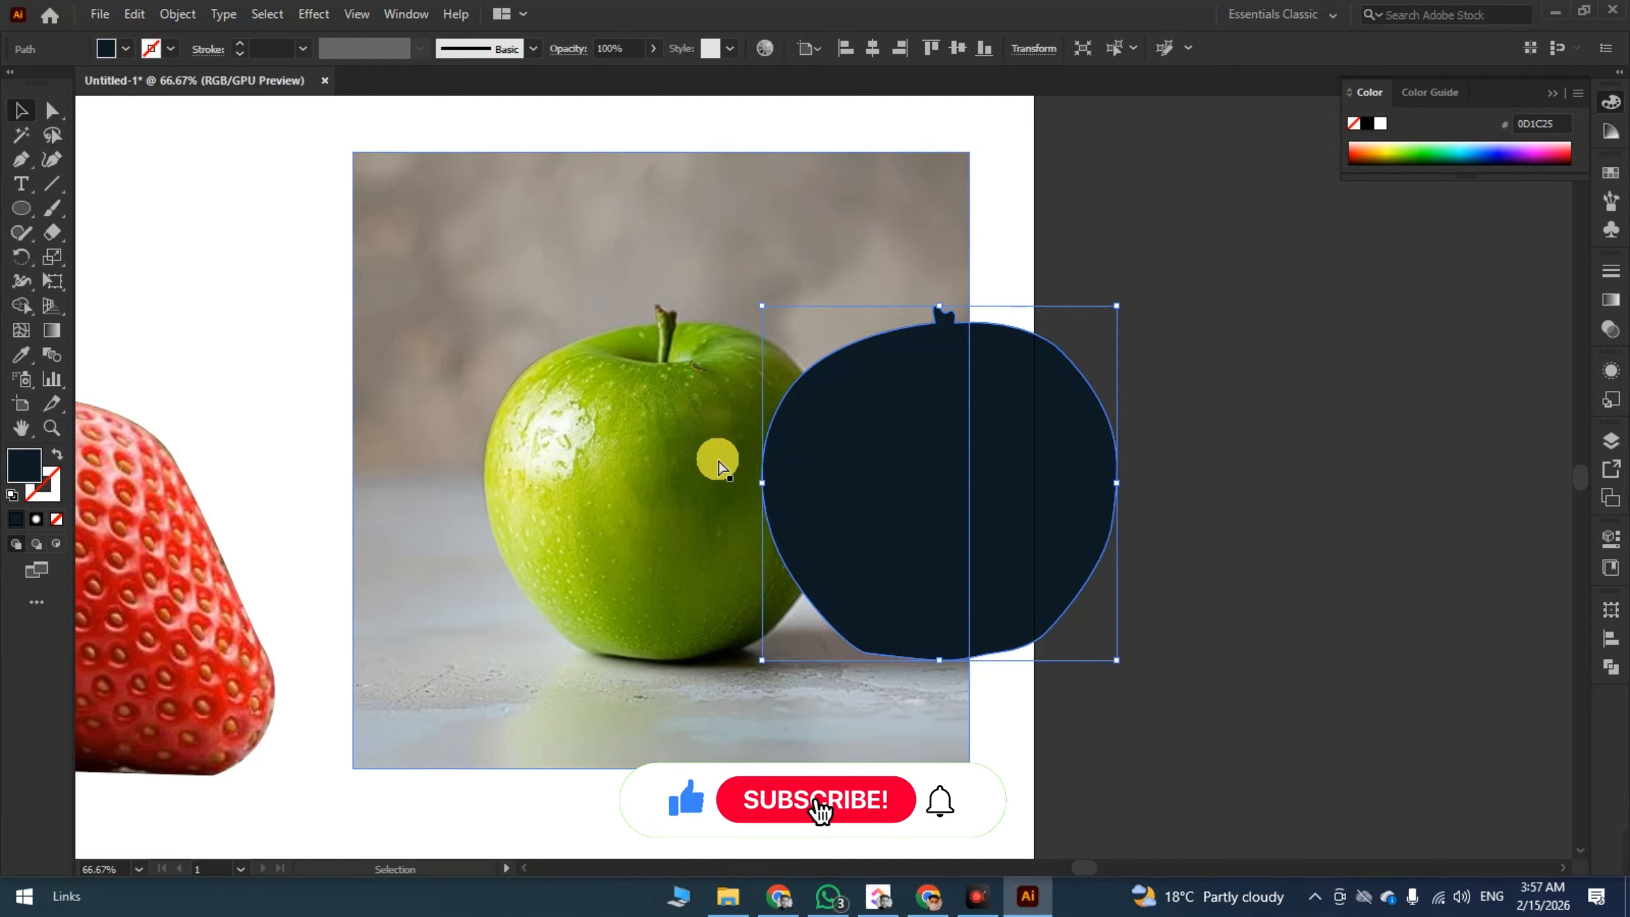
key("ctrl+z")
- Select the apple photo together with its outline and make a clipping mask
left_click_drag(890, 470, 1092, 502)
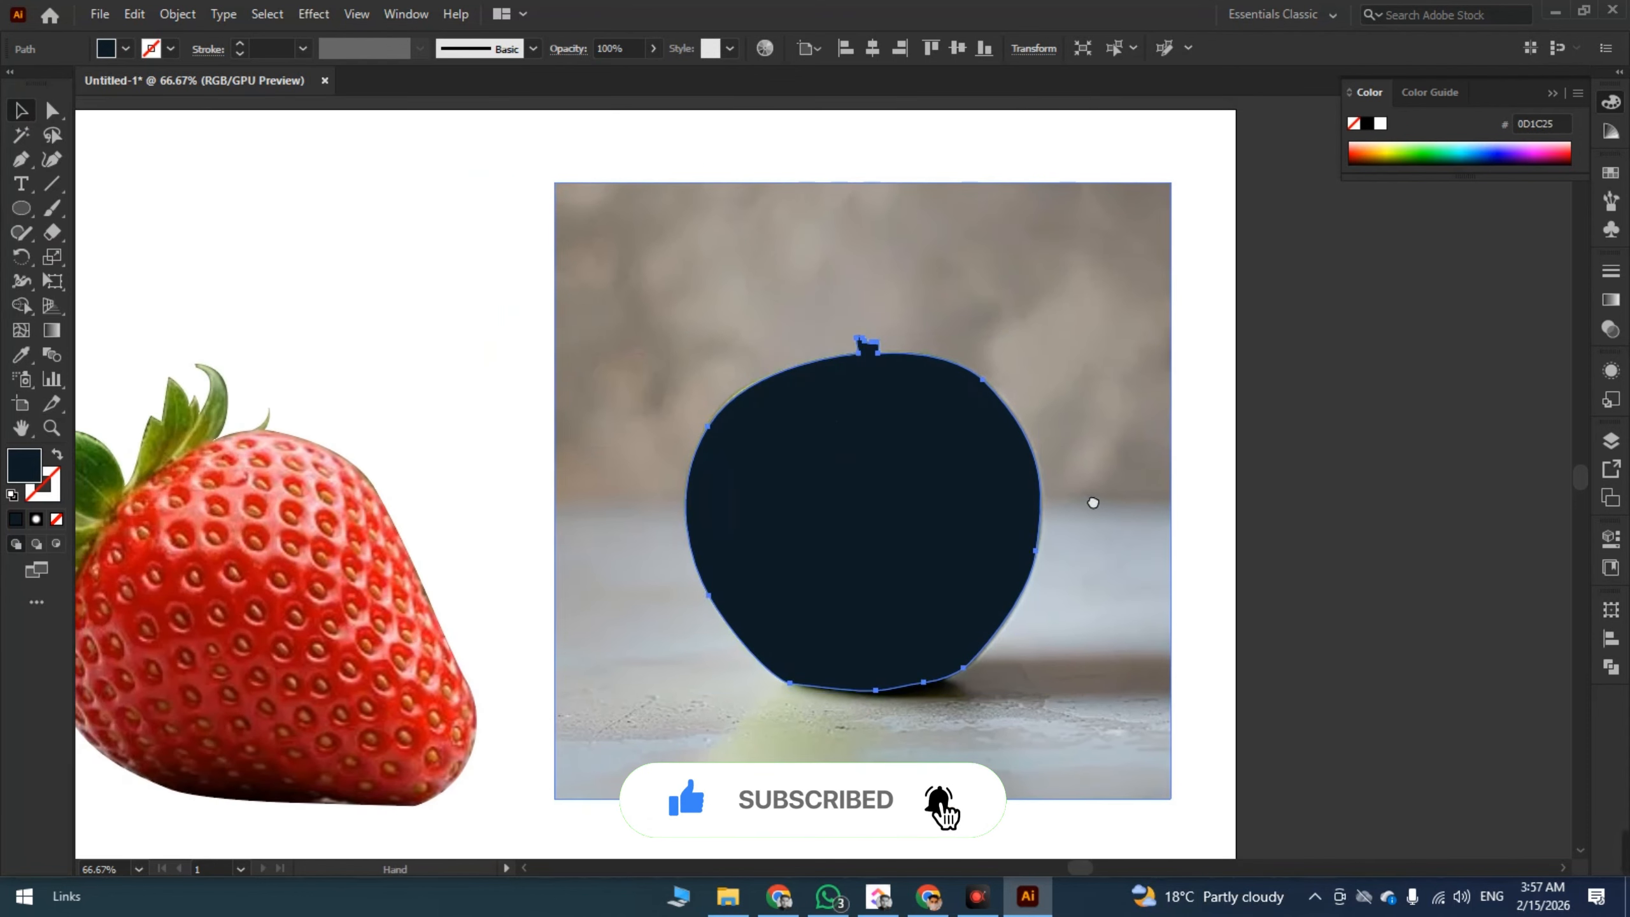
left_click_drag(1362, 469, 987, 595)
left_click_drag(863, 517, 724, 434)
right_click(753, 325)
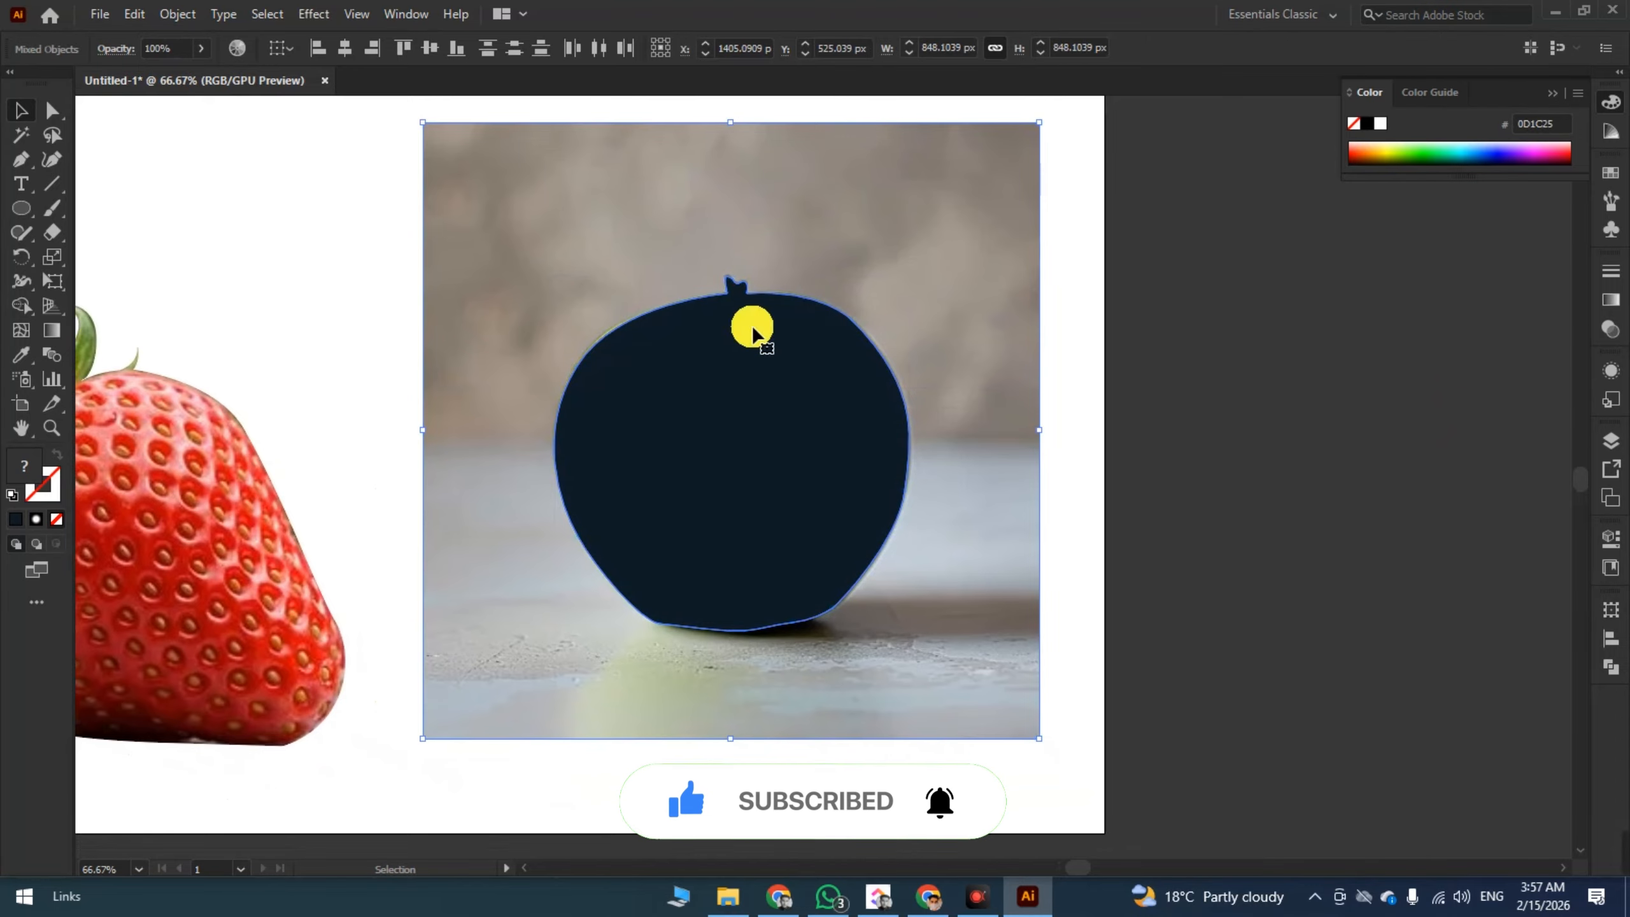
left_click(833, 502)
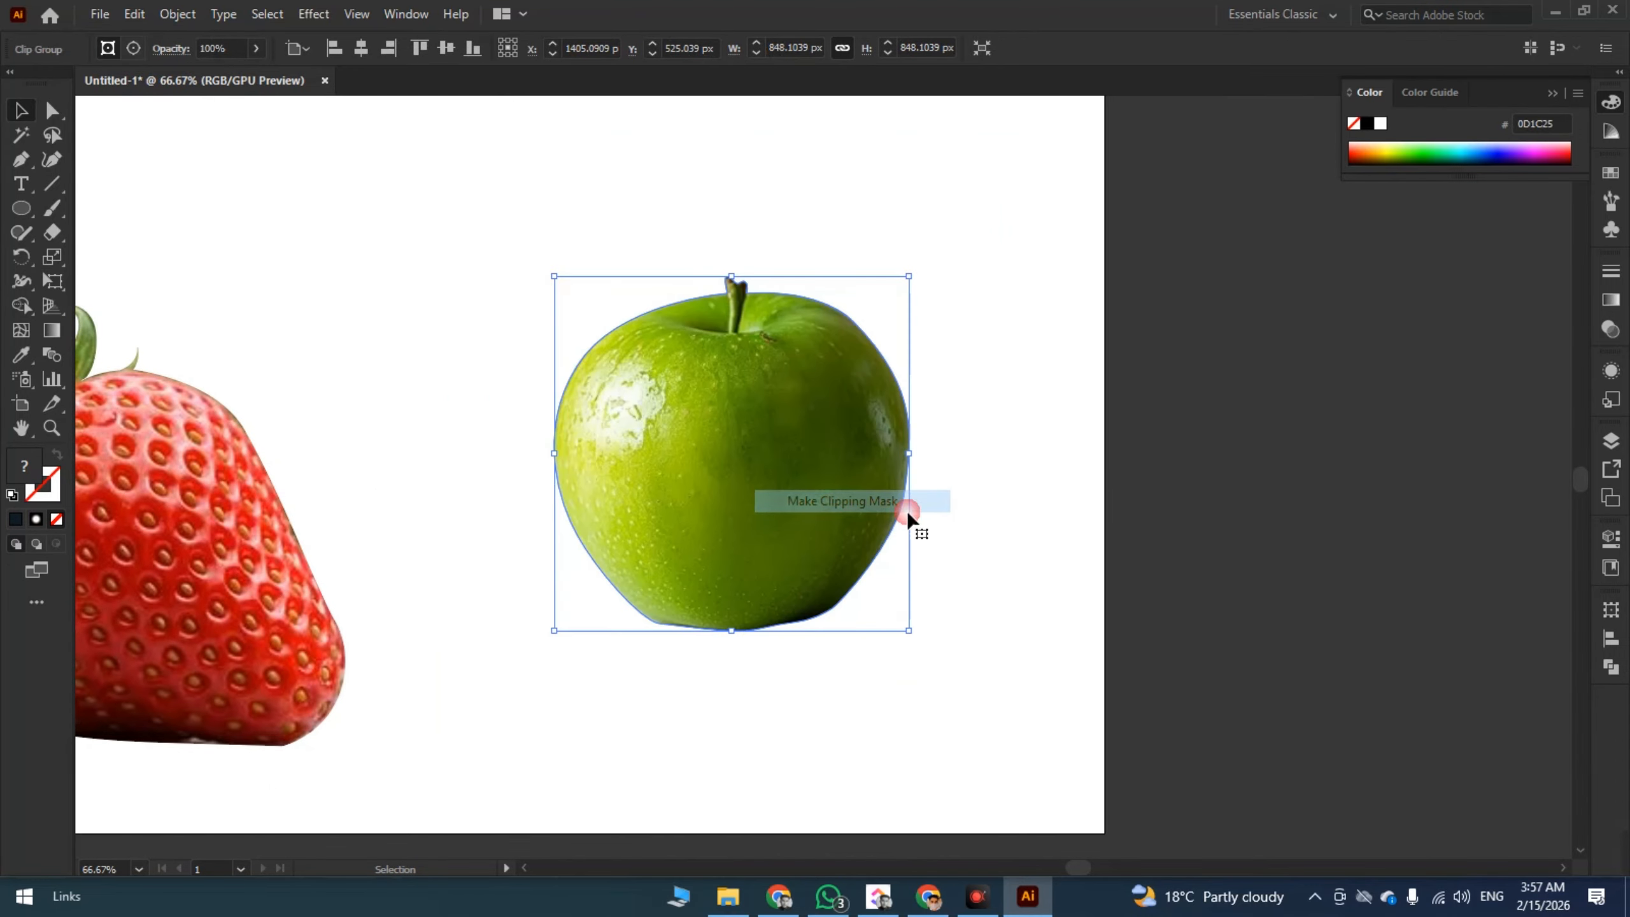
- Pull the lower right anchor of the apple's clipping path outward with the Direct Selection tool, then bring it partway back
left_click(1135, 489)
scroll(1134, 489, "down", 2)
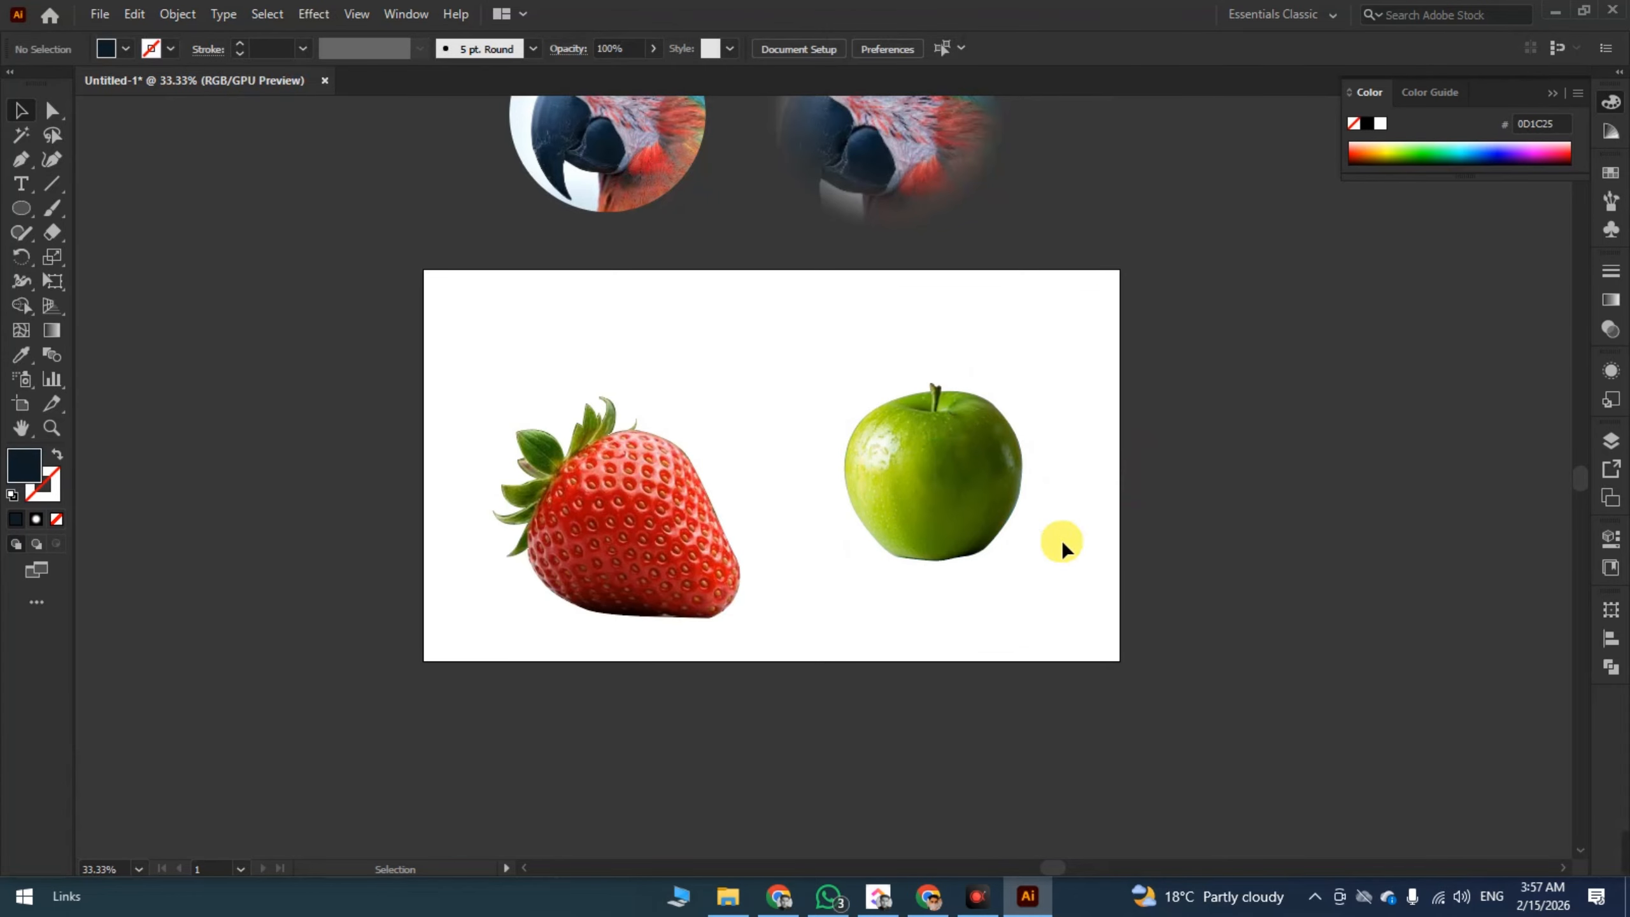
left_click_drag(972, 443, 909, 474)
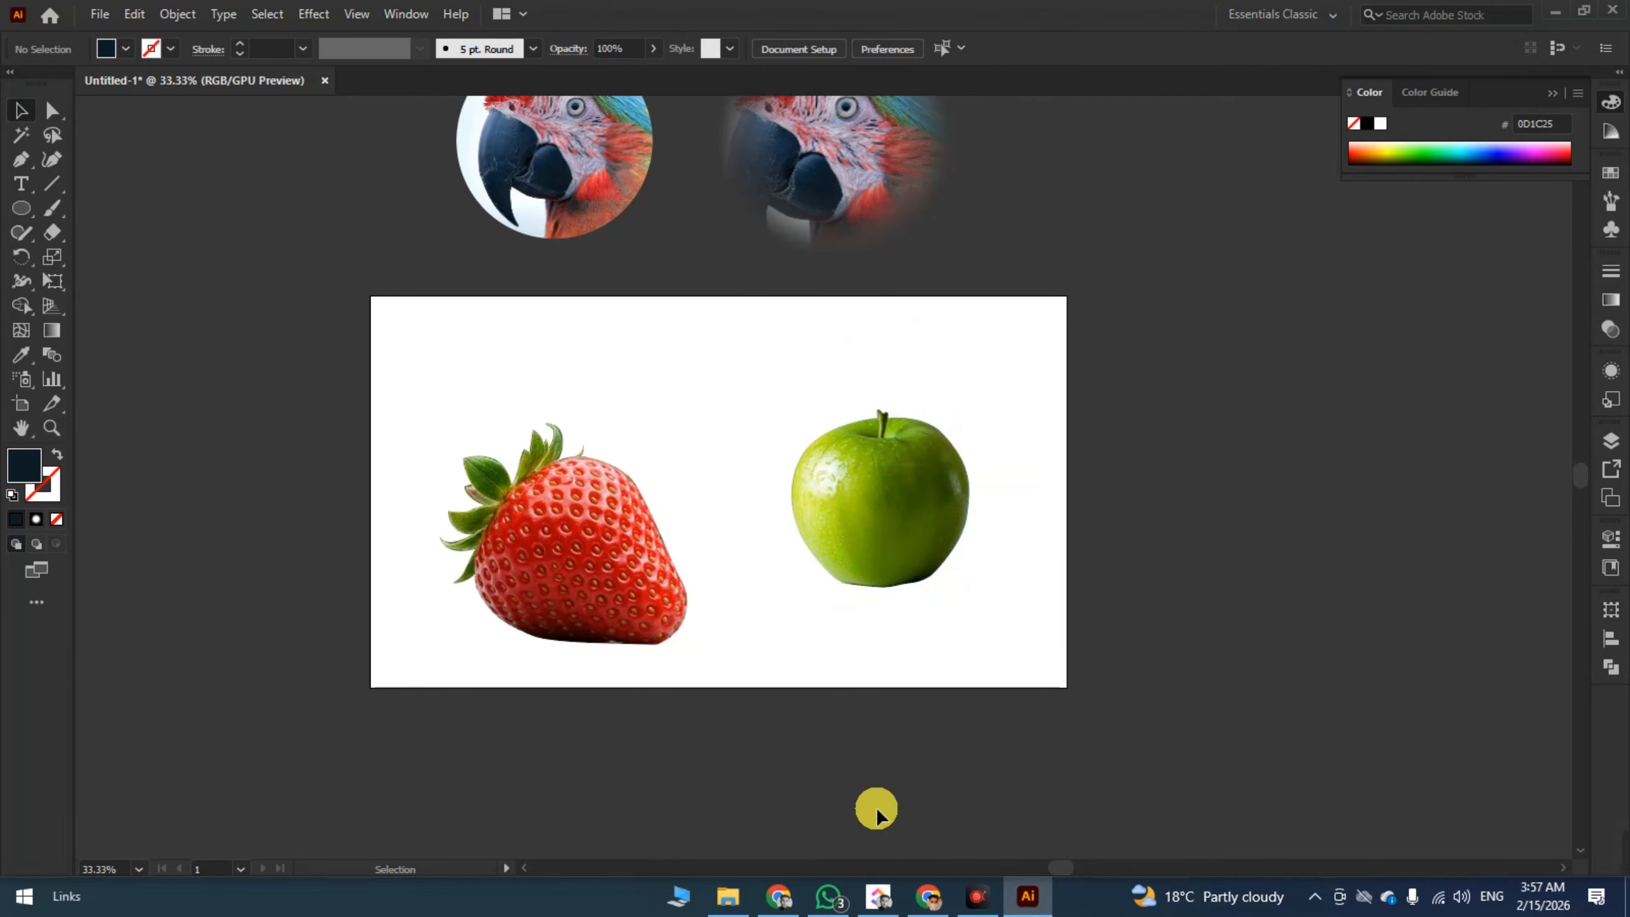
left_click_drag(1201, 600, 1110, 594)
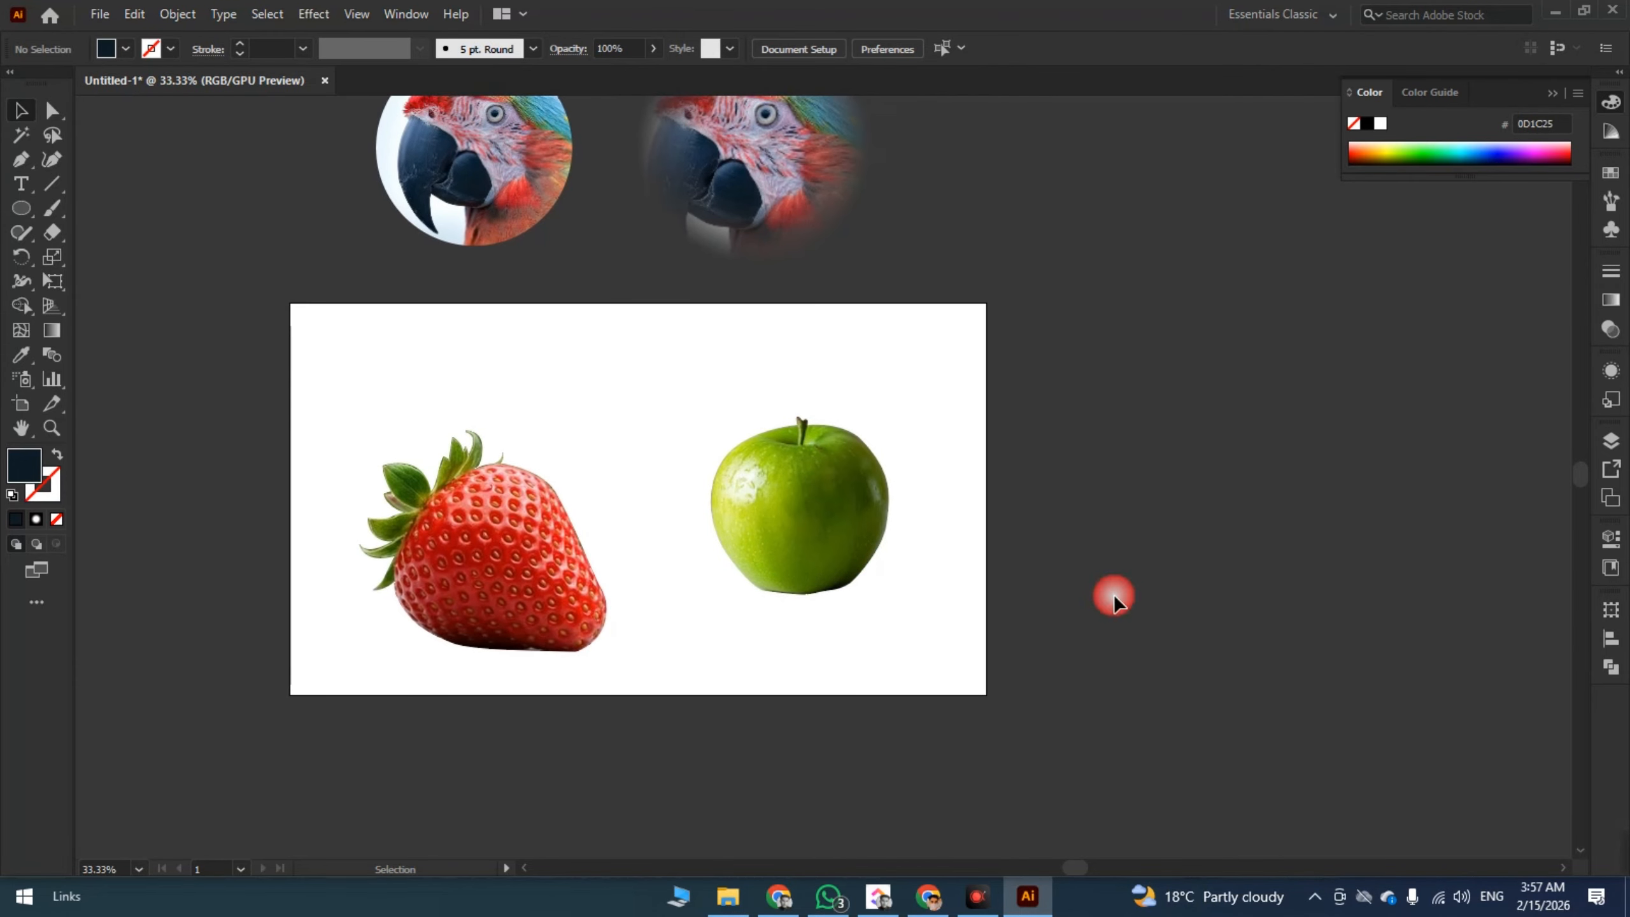
left_click(890, 482)
key("ctrl+1")
key("a")
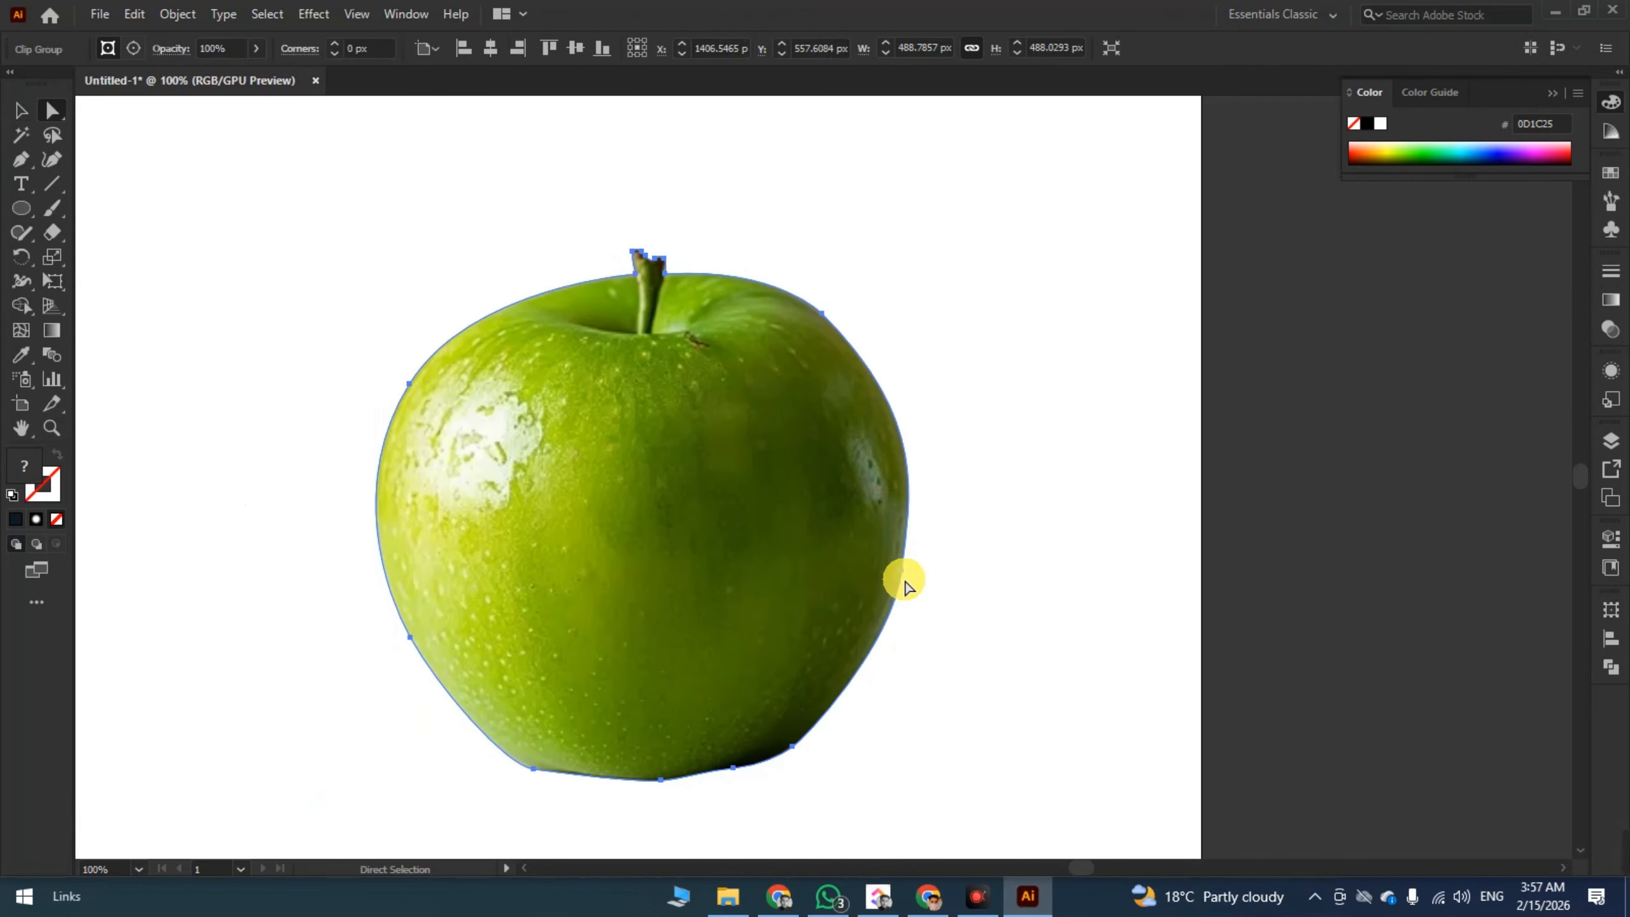
left_click_drag(905, 583, 965, 674)
scroll(888, 656, "down", 2)
scroll(888, 656, "left", 2)
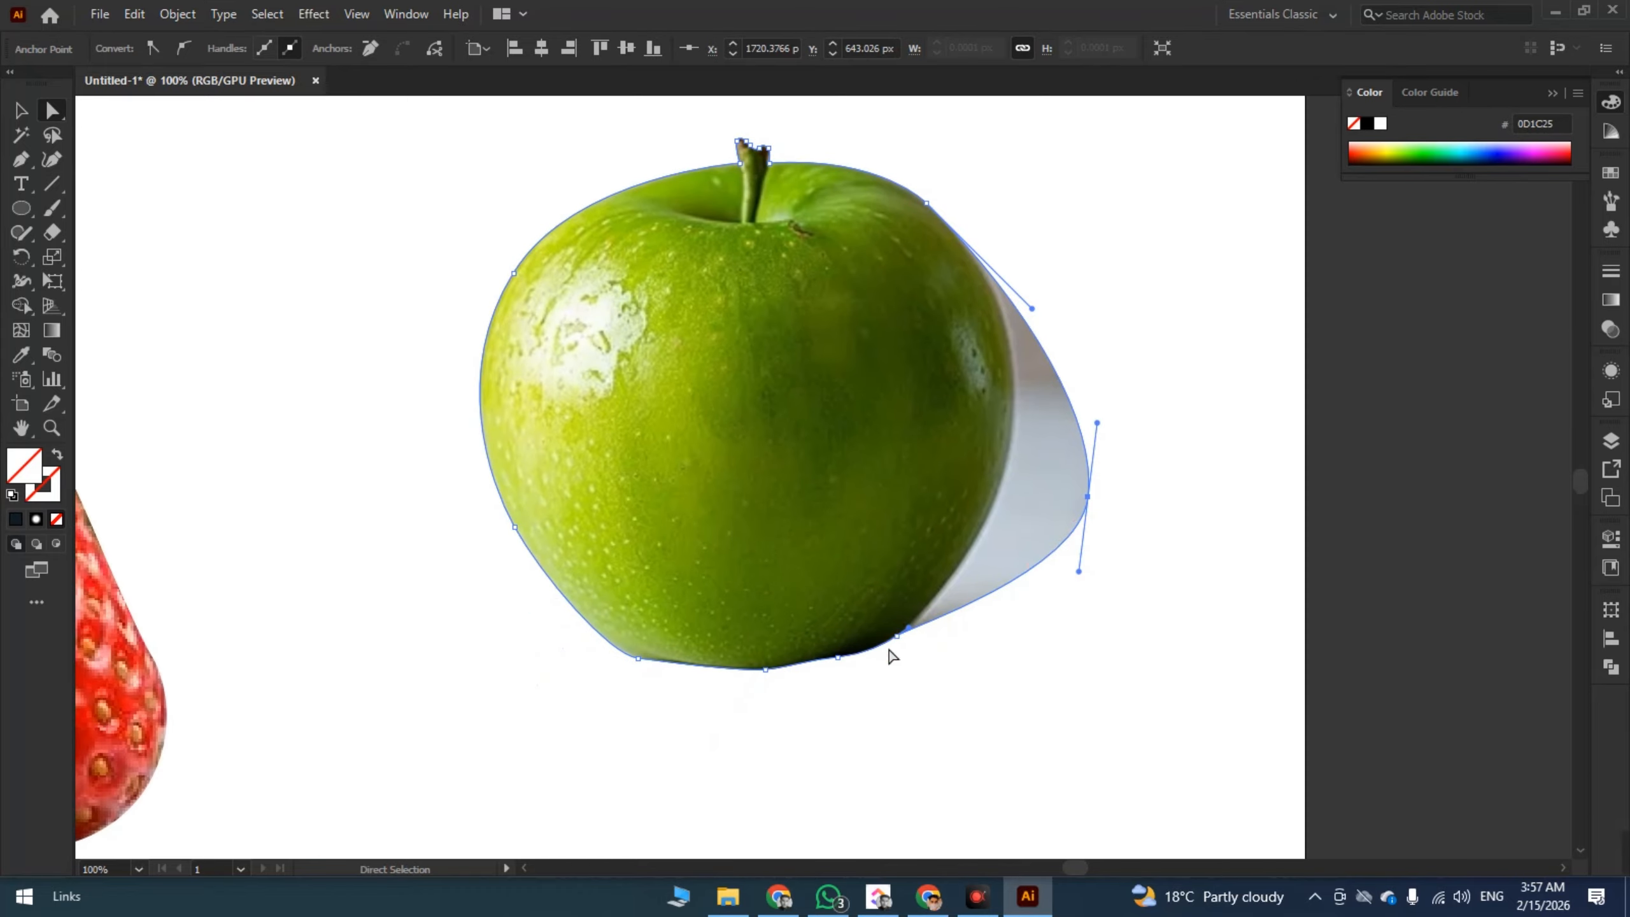
left_click_drag(1088, 498, 1024, 489)
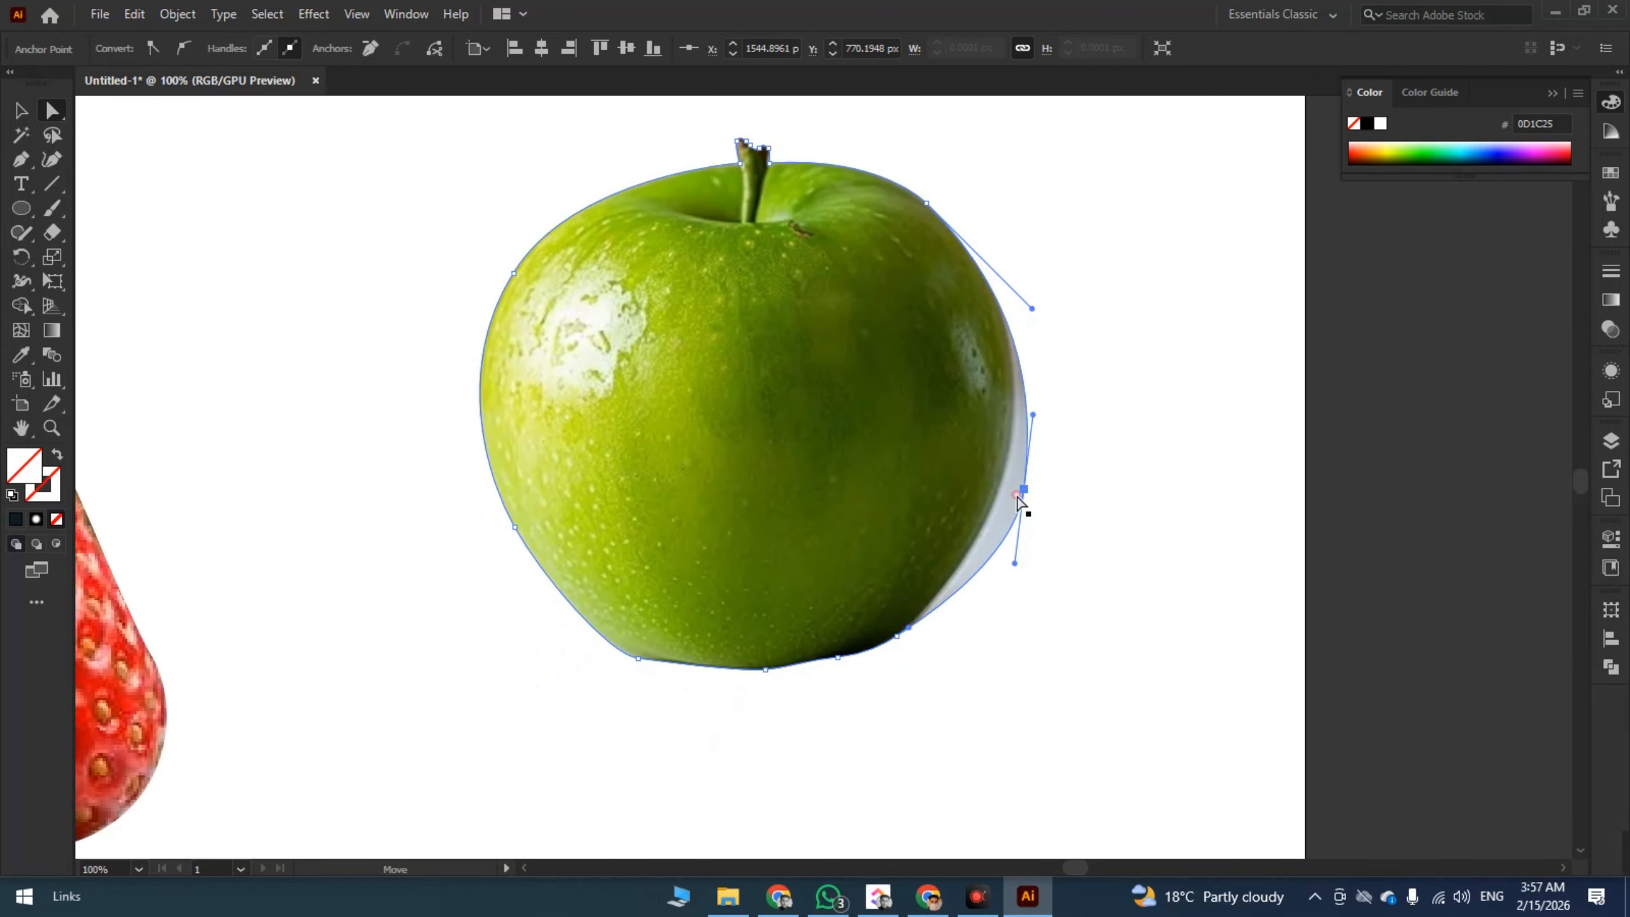
- Pull the bottom and lower left anchors of the apple's clipping path outward, then deselect the artwork
left_click_drag(755, 670, 765, 691)
scroll(769, 642, "left", 3)
scroll(769, 642, "down", 1)
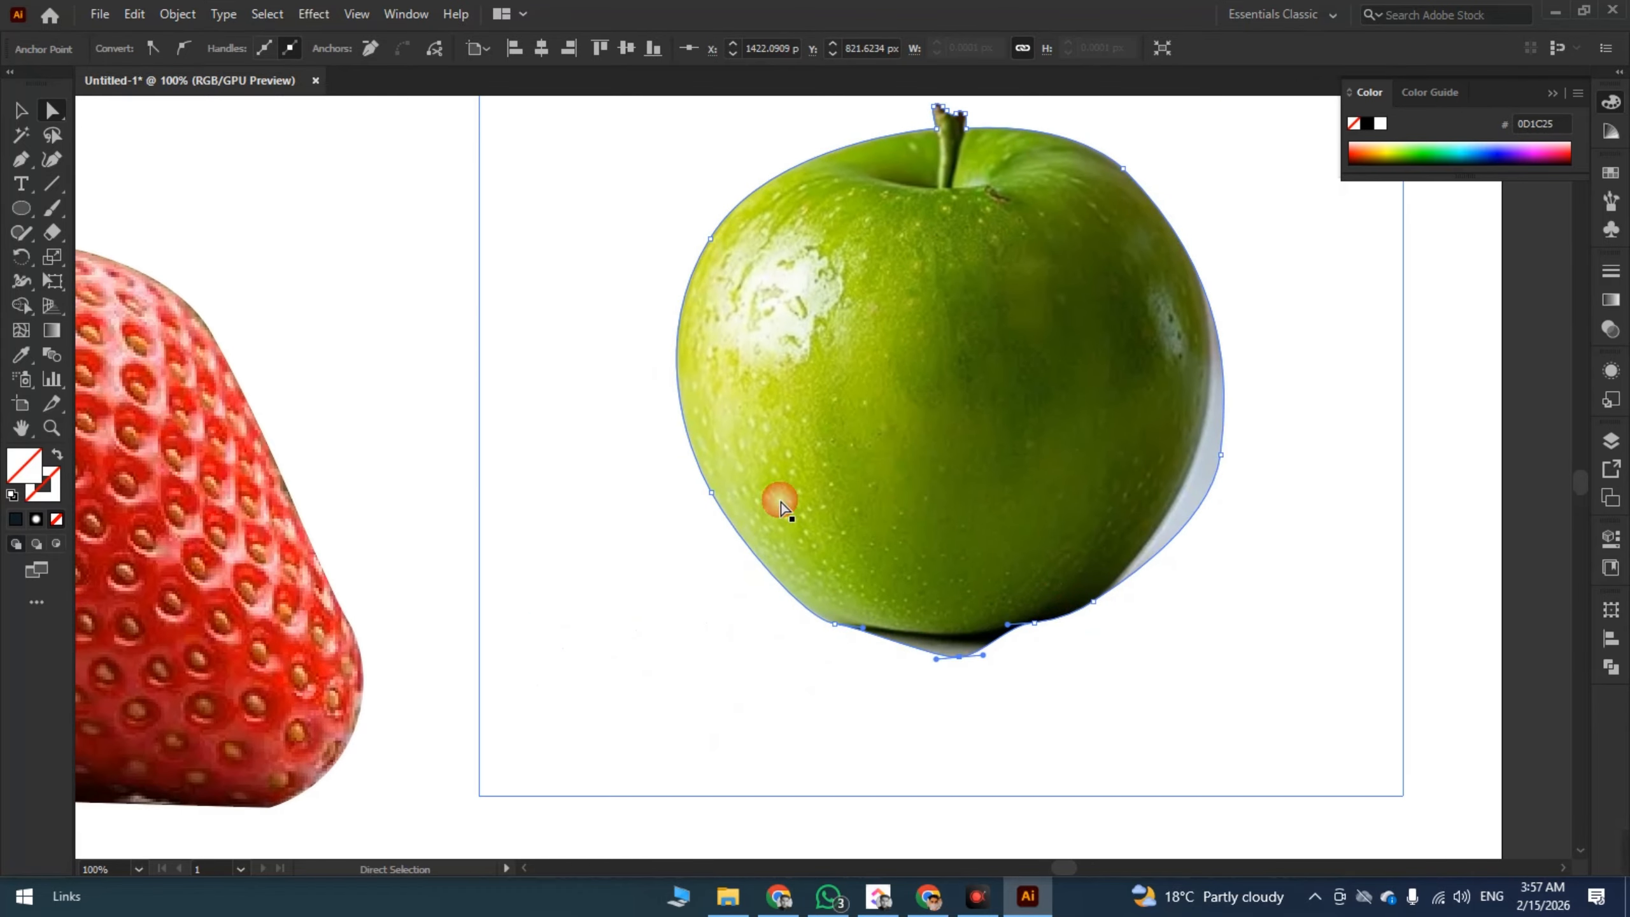
left_click_drag(707, 485, 692, 493)
scroll(700, 505, "down", 2)
key("v")
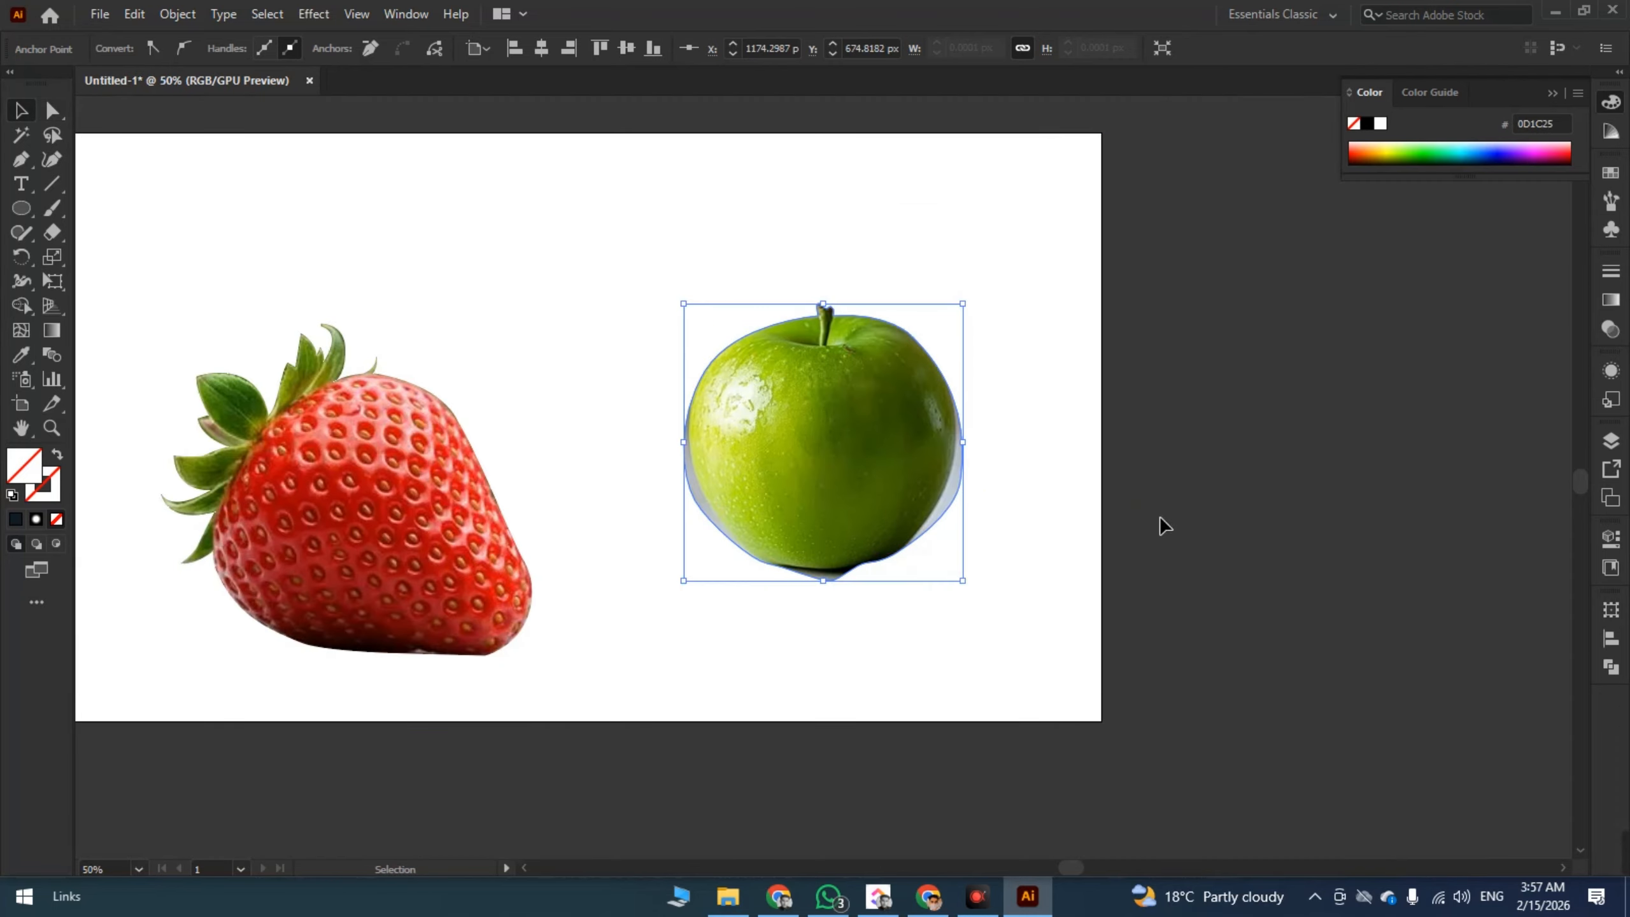
left_click(1157, 522)
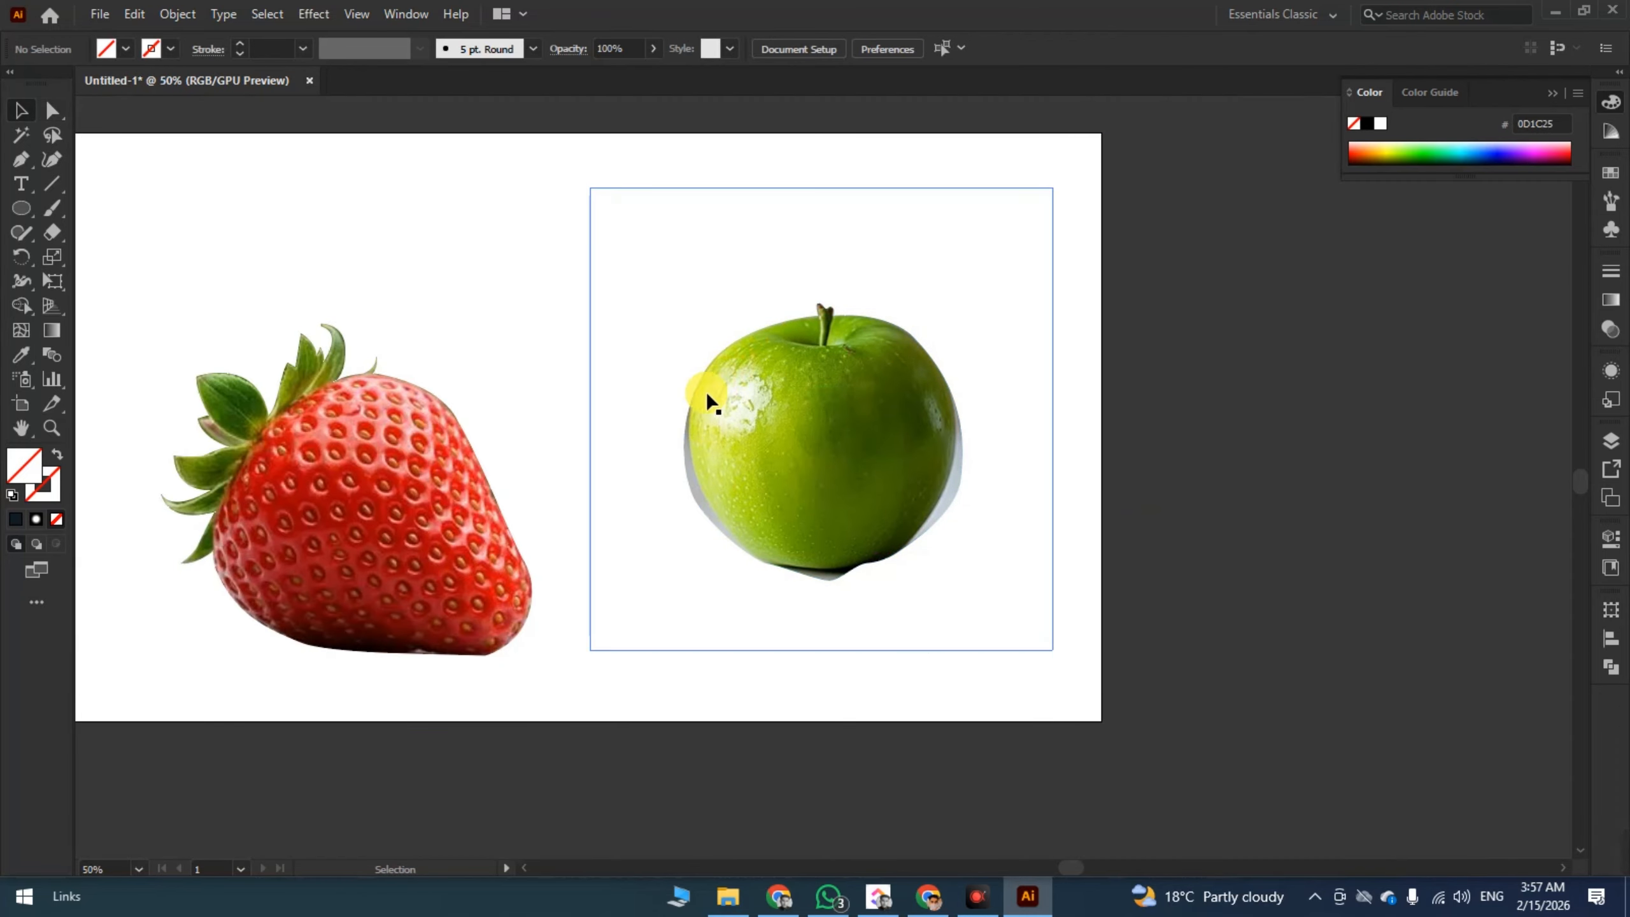
- Undo the anchor edits on the apple's clipping path and deselect it
scroll(756, 462, "up", 3)
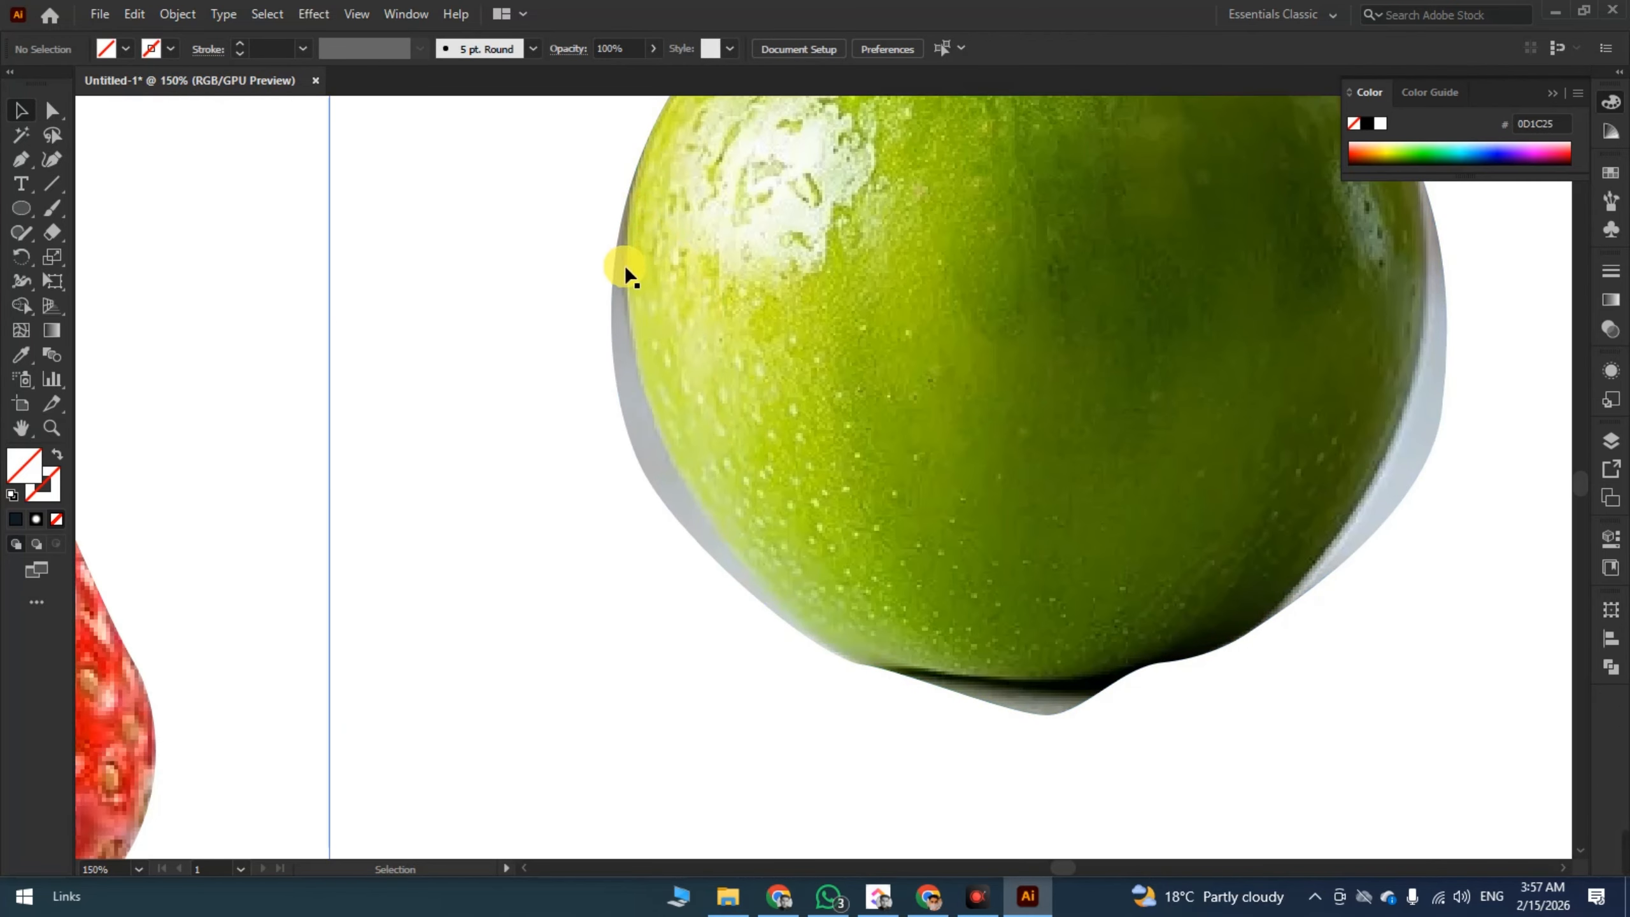
left_click(702, 502)
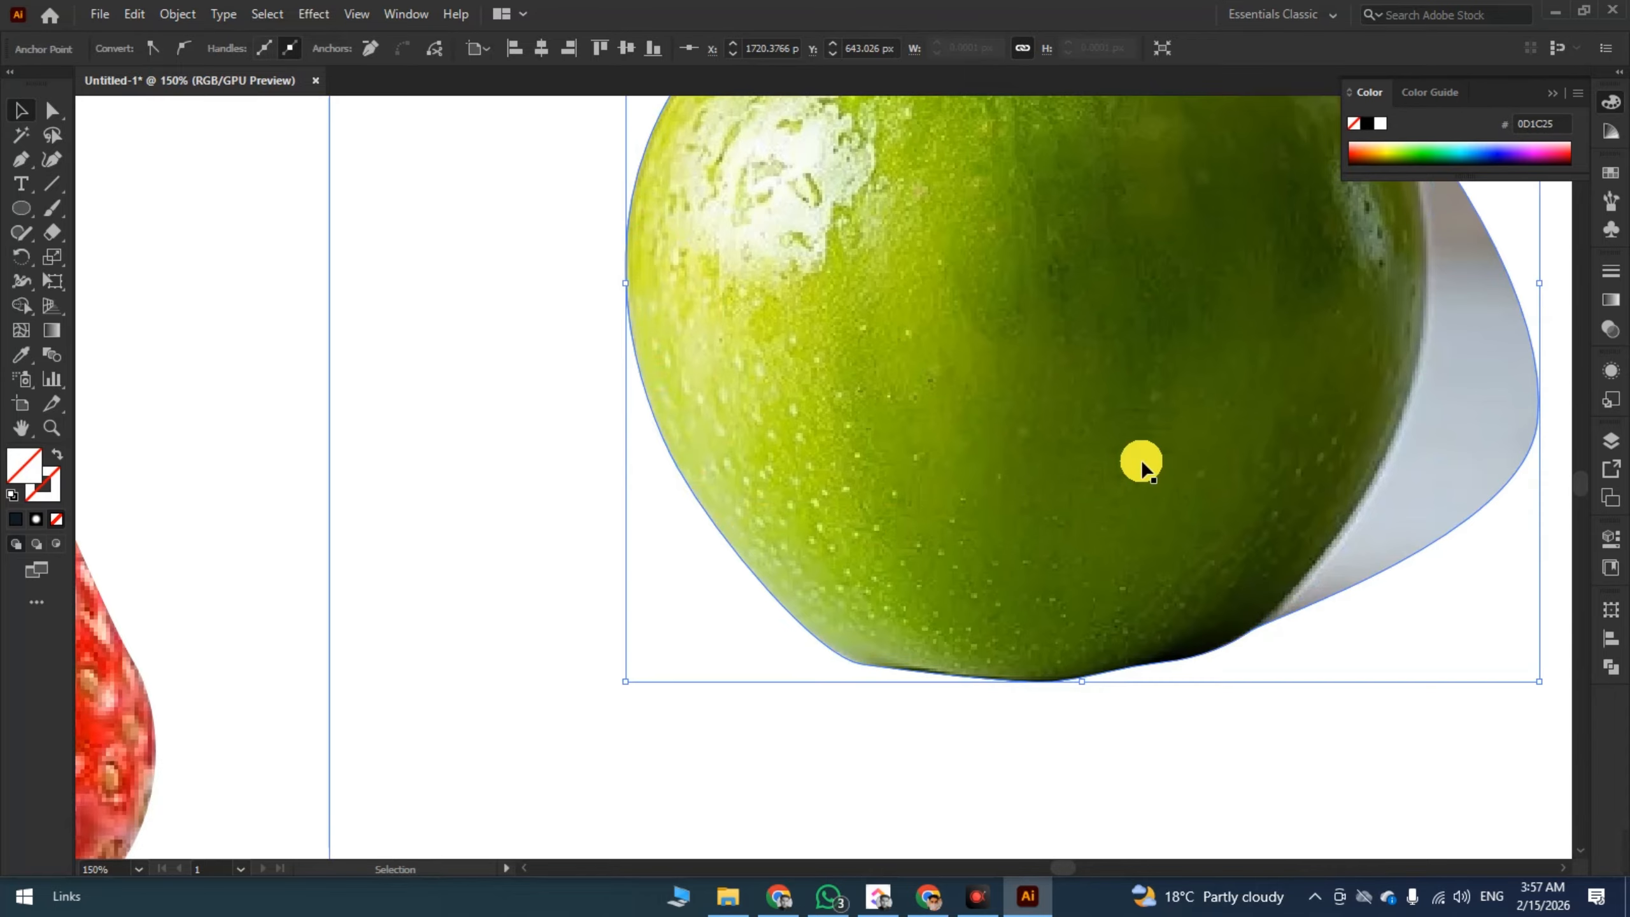
left_click_drag(1174, 446, 950, 542)
scroll(927, 545, "down", 2)
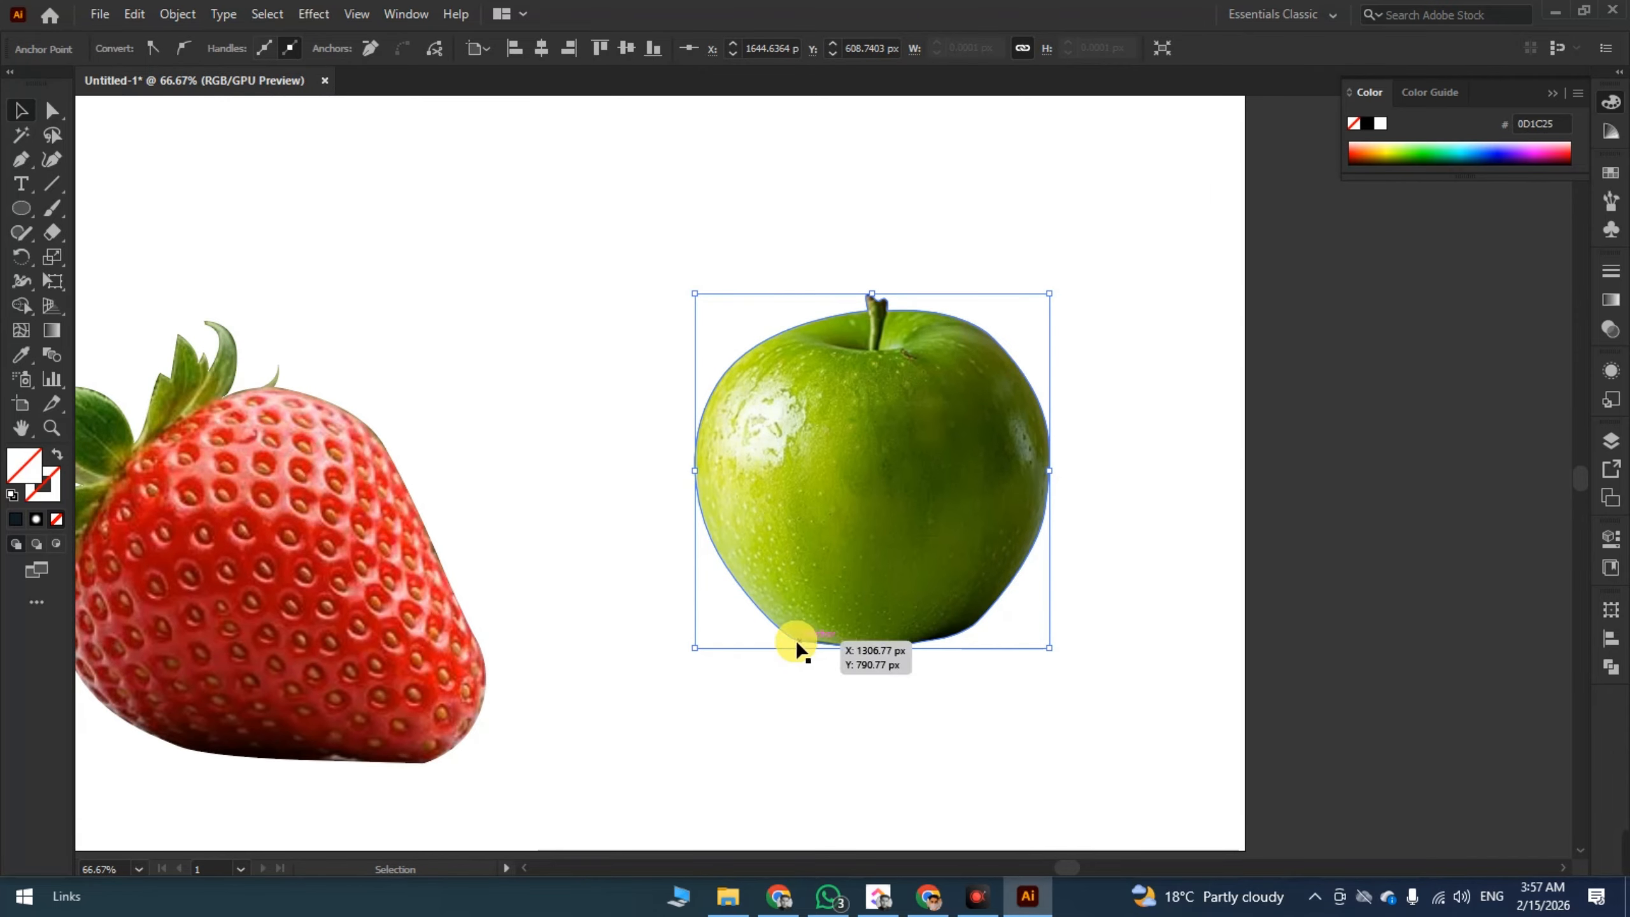
left_click(1255, 417)
scroll(976, 648, "down", 2)
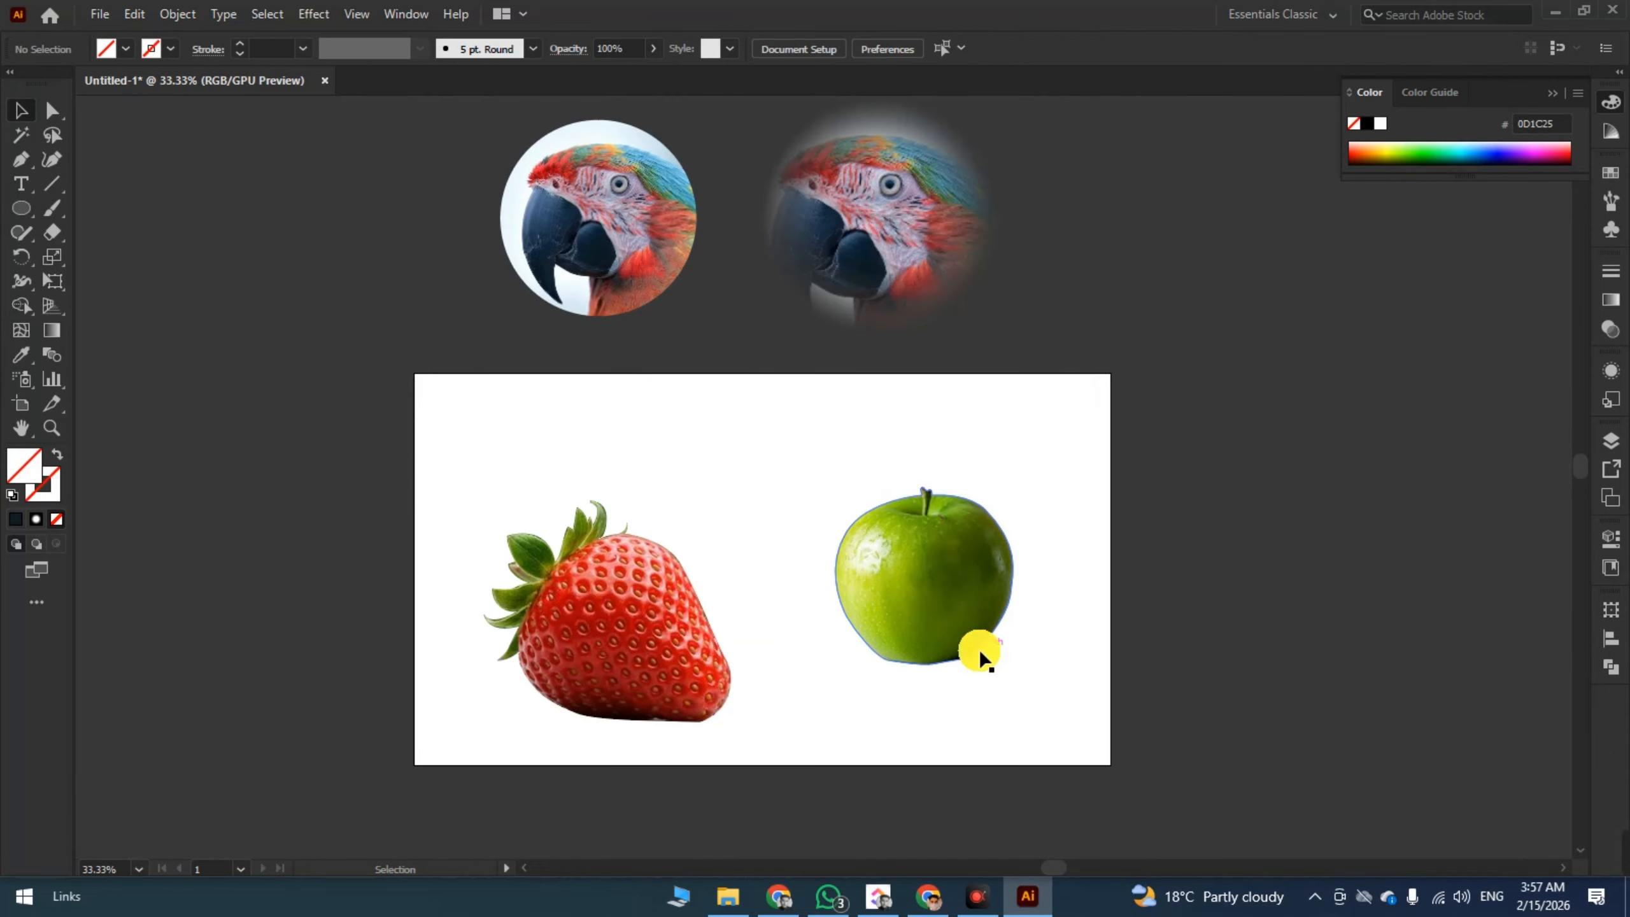
scroll(981, 639, "up", 1)
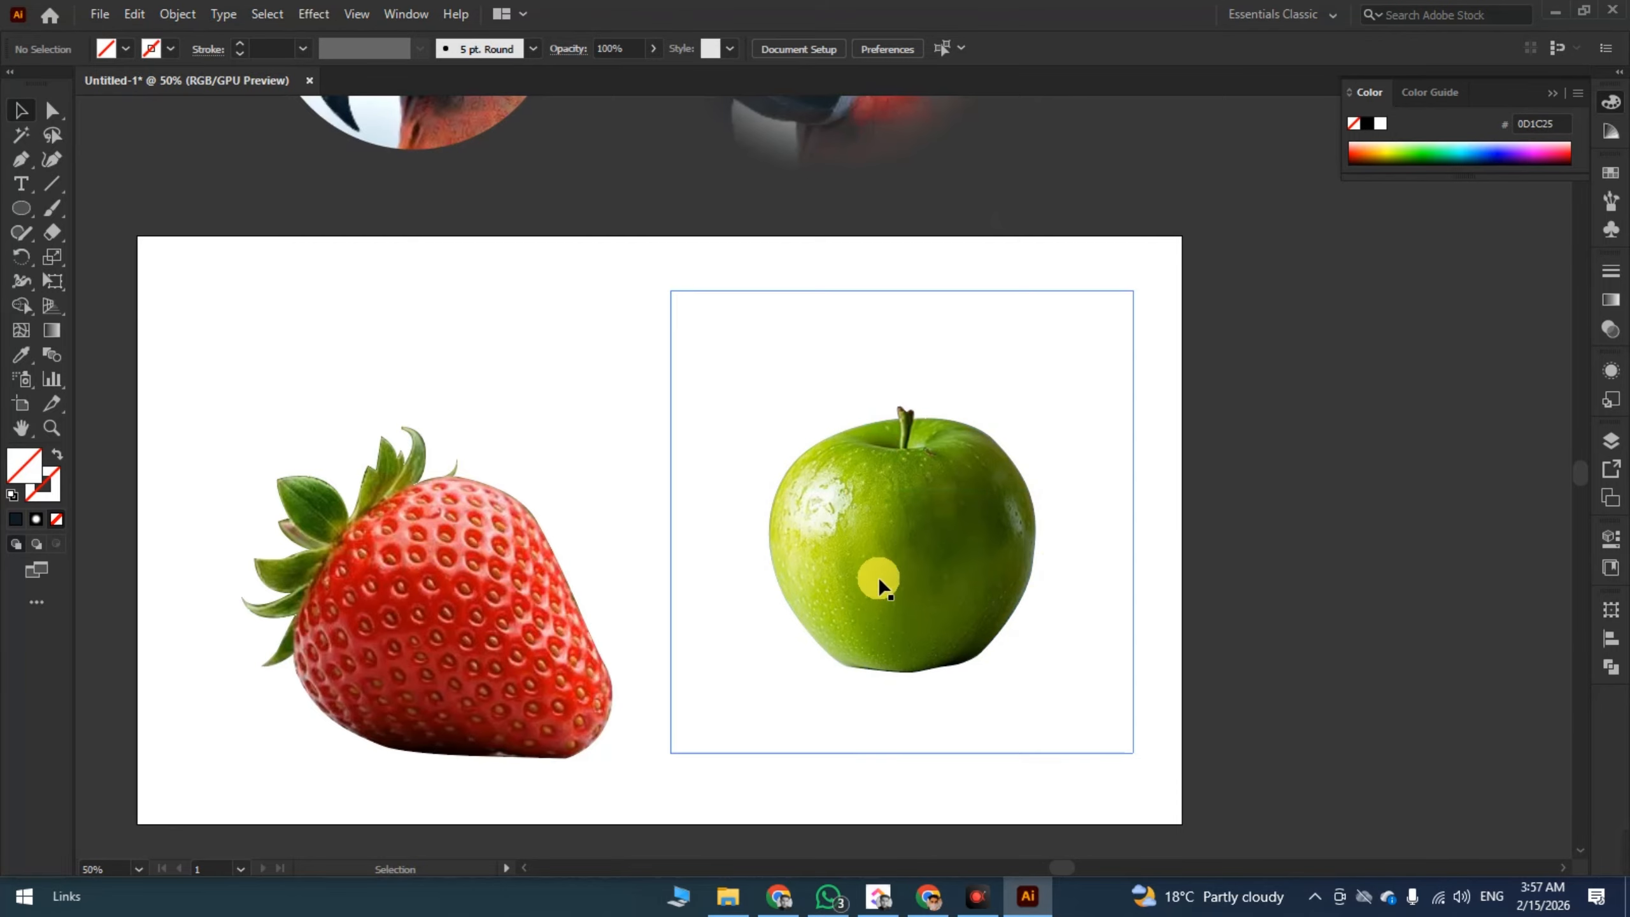
scroll(1050, 495, "down", 1)
scroll(982, 463, "up", 1)
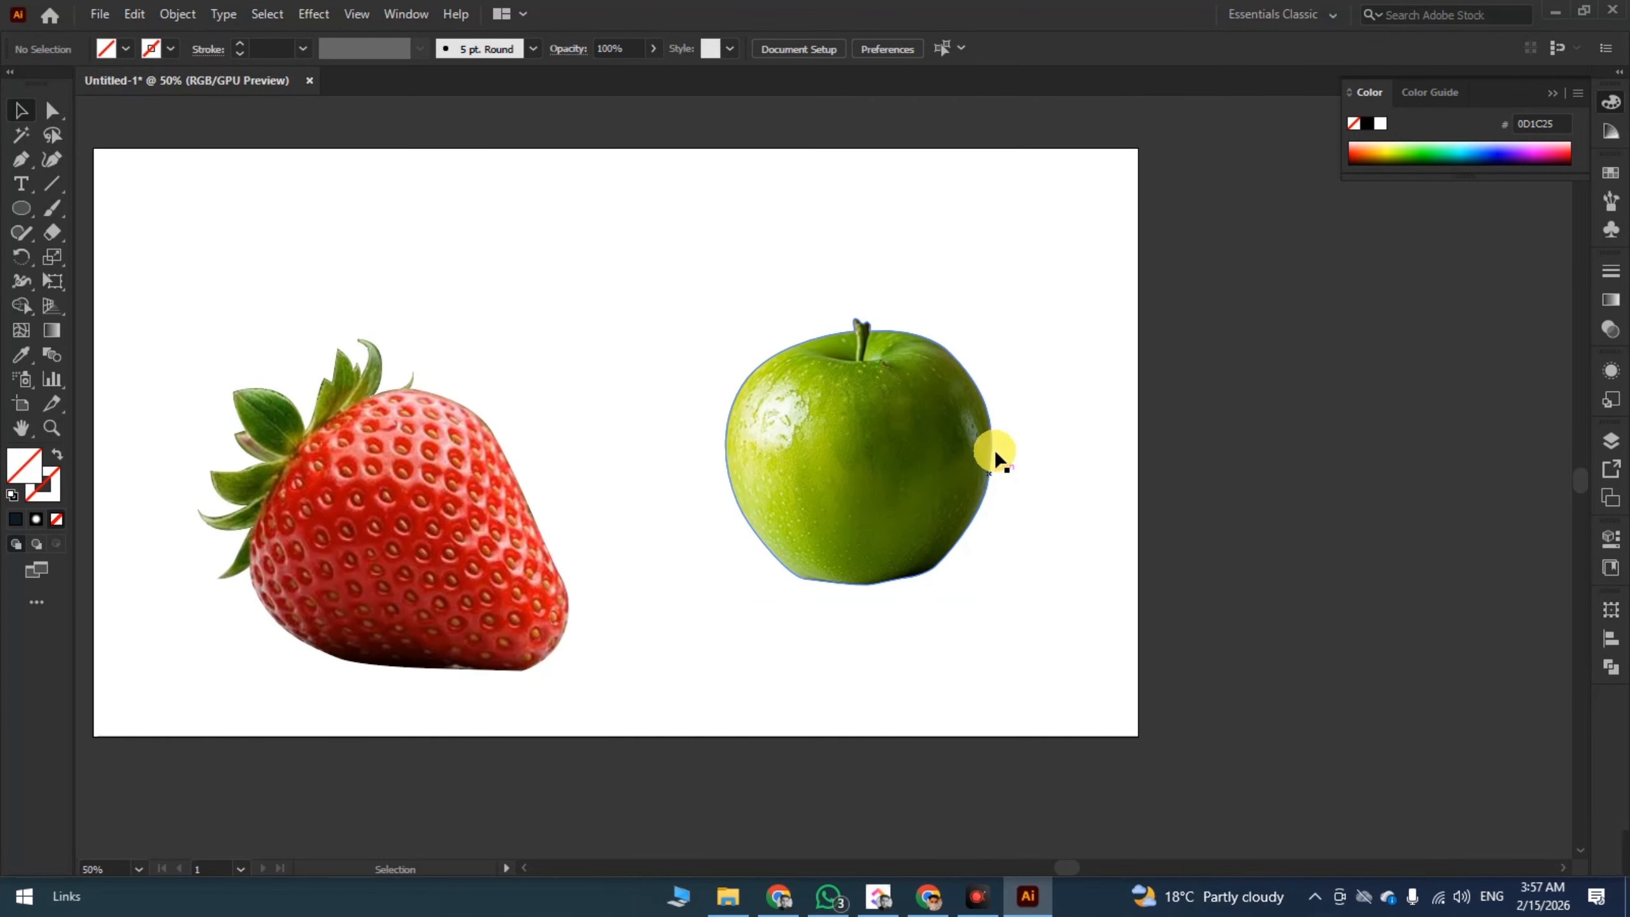
key("space")
left_click_drag(883, 342, 895, 365)
left_click(1109, 473)
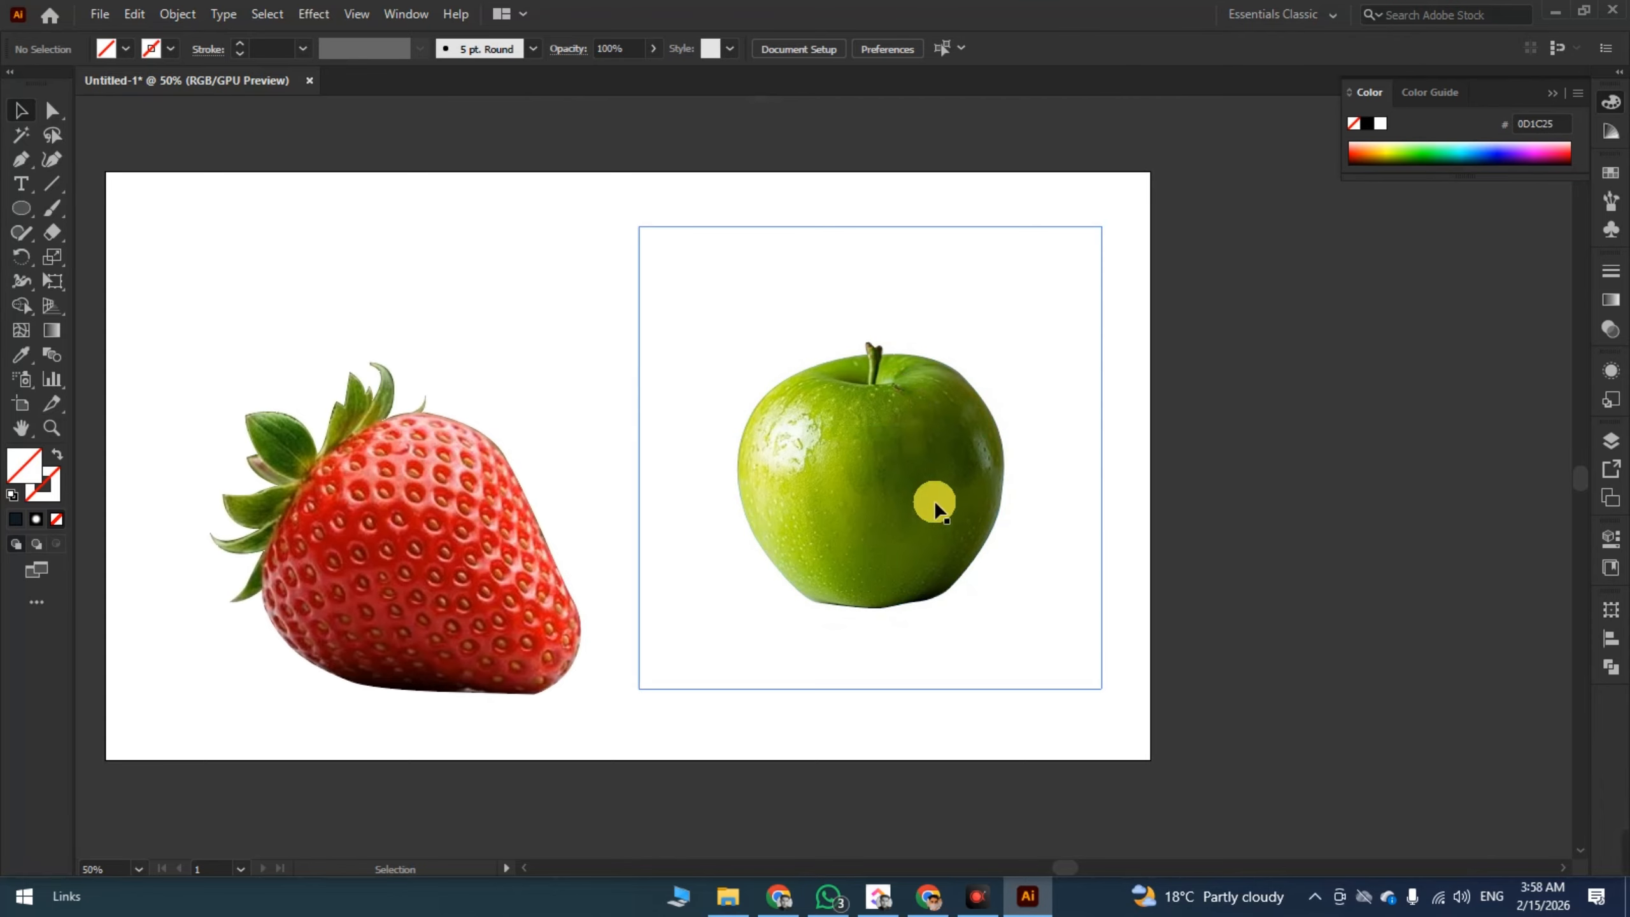
- Move the clipped apple down toward the strawberry, then isolate the clip group and shift its photo slightly right inside the mask
left_click_drag(907, 507, 863, 560)
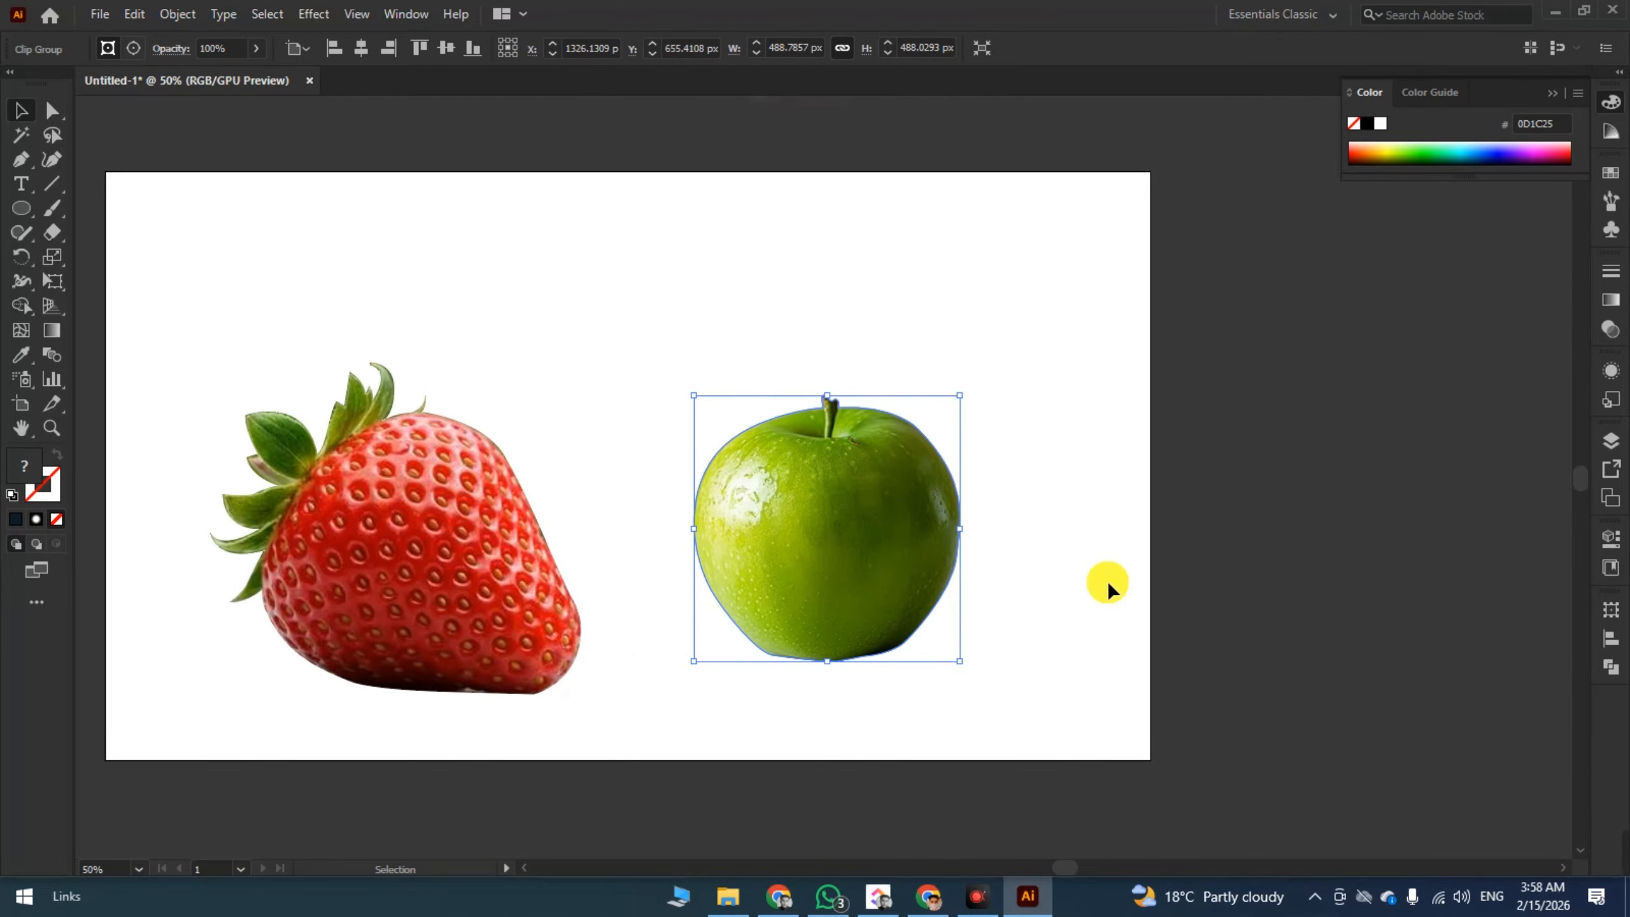
double_click(874, 538)
left_click_drag(847, 568, 874, 563)
double_click(1266, 630)
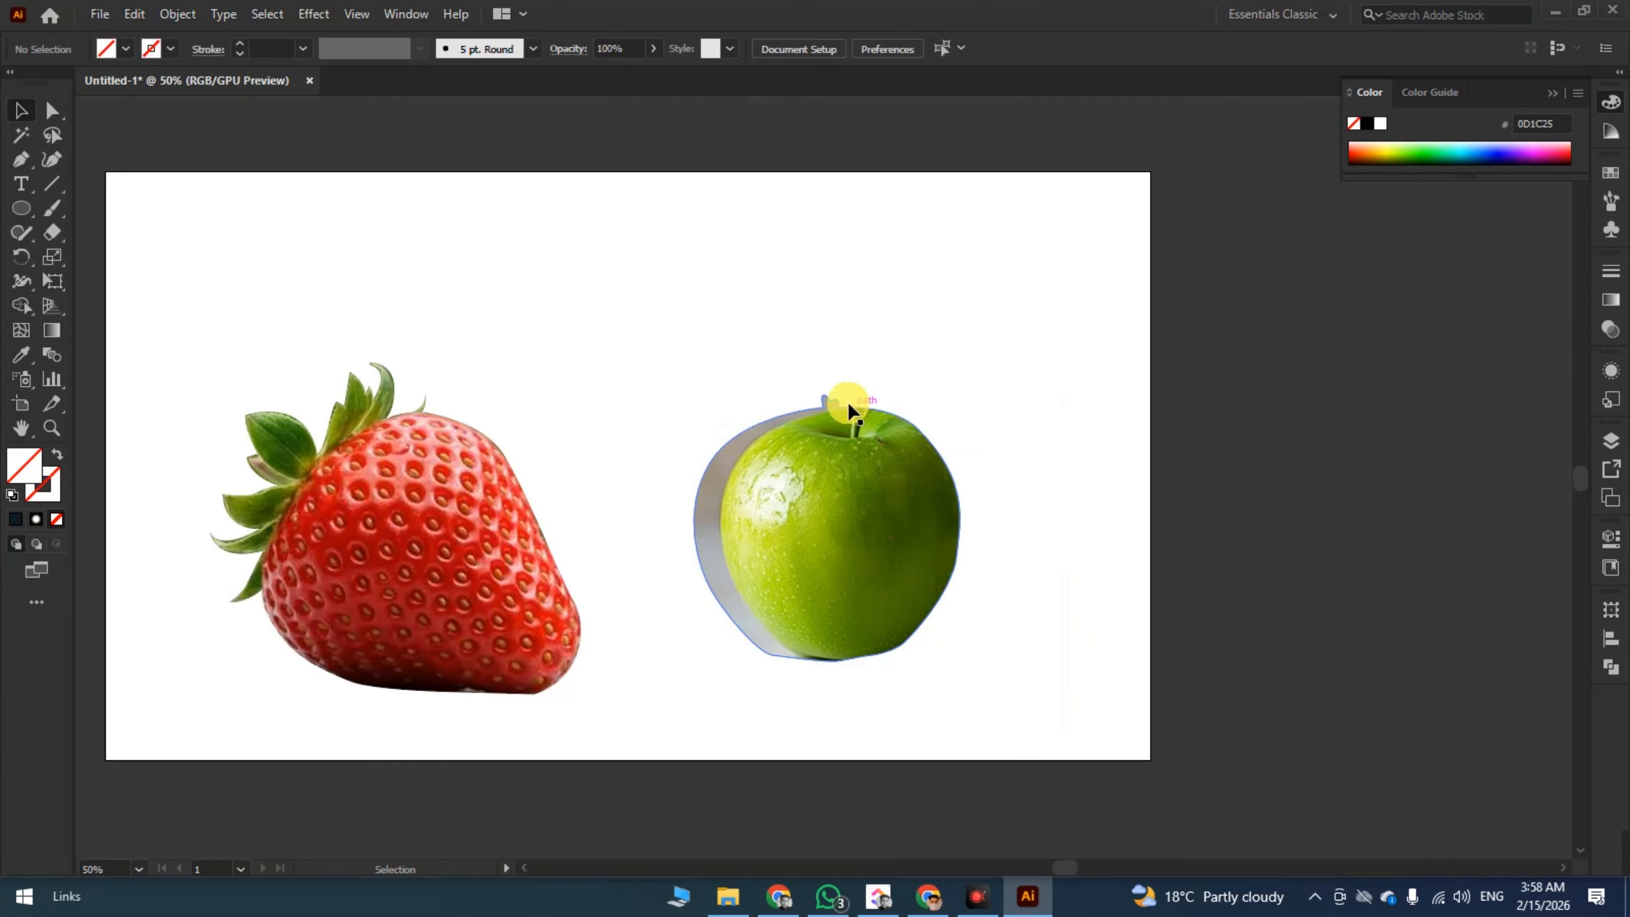
- Isolate the apple clip group again, shift its photo far down and right inside the mask, and exit isolation mode
double_click(835, 477)
left_click_drag(837, 478, 889, 592)
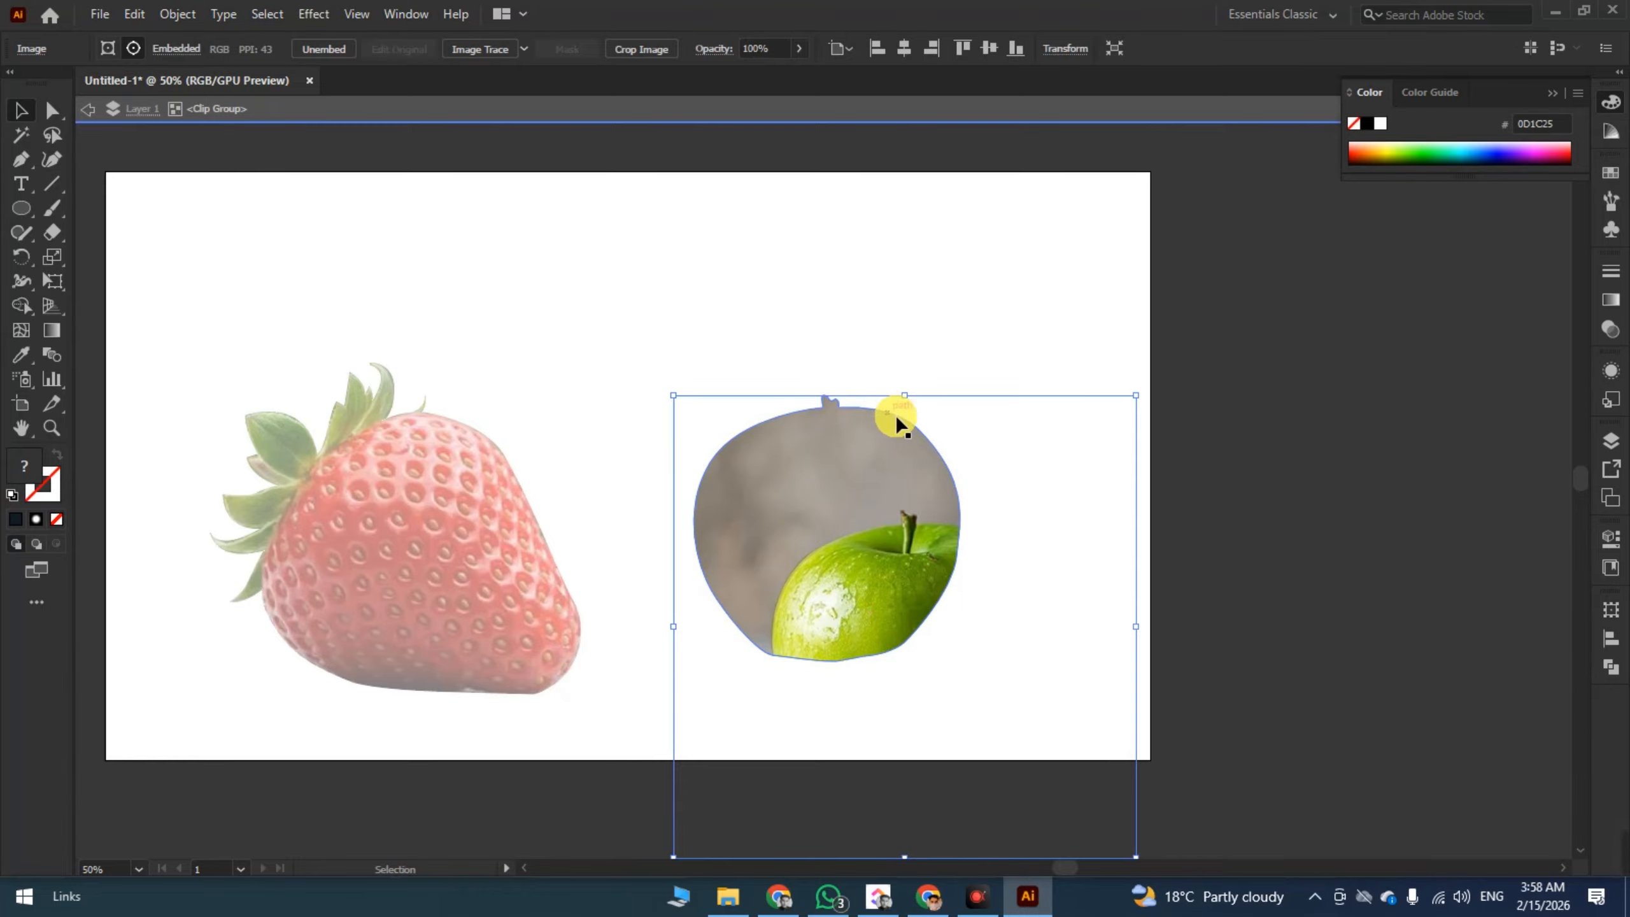
double_click(1221, 550)
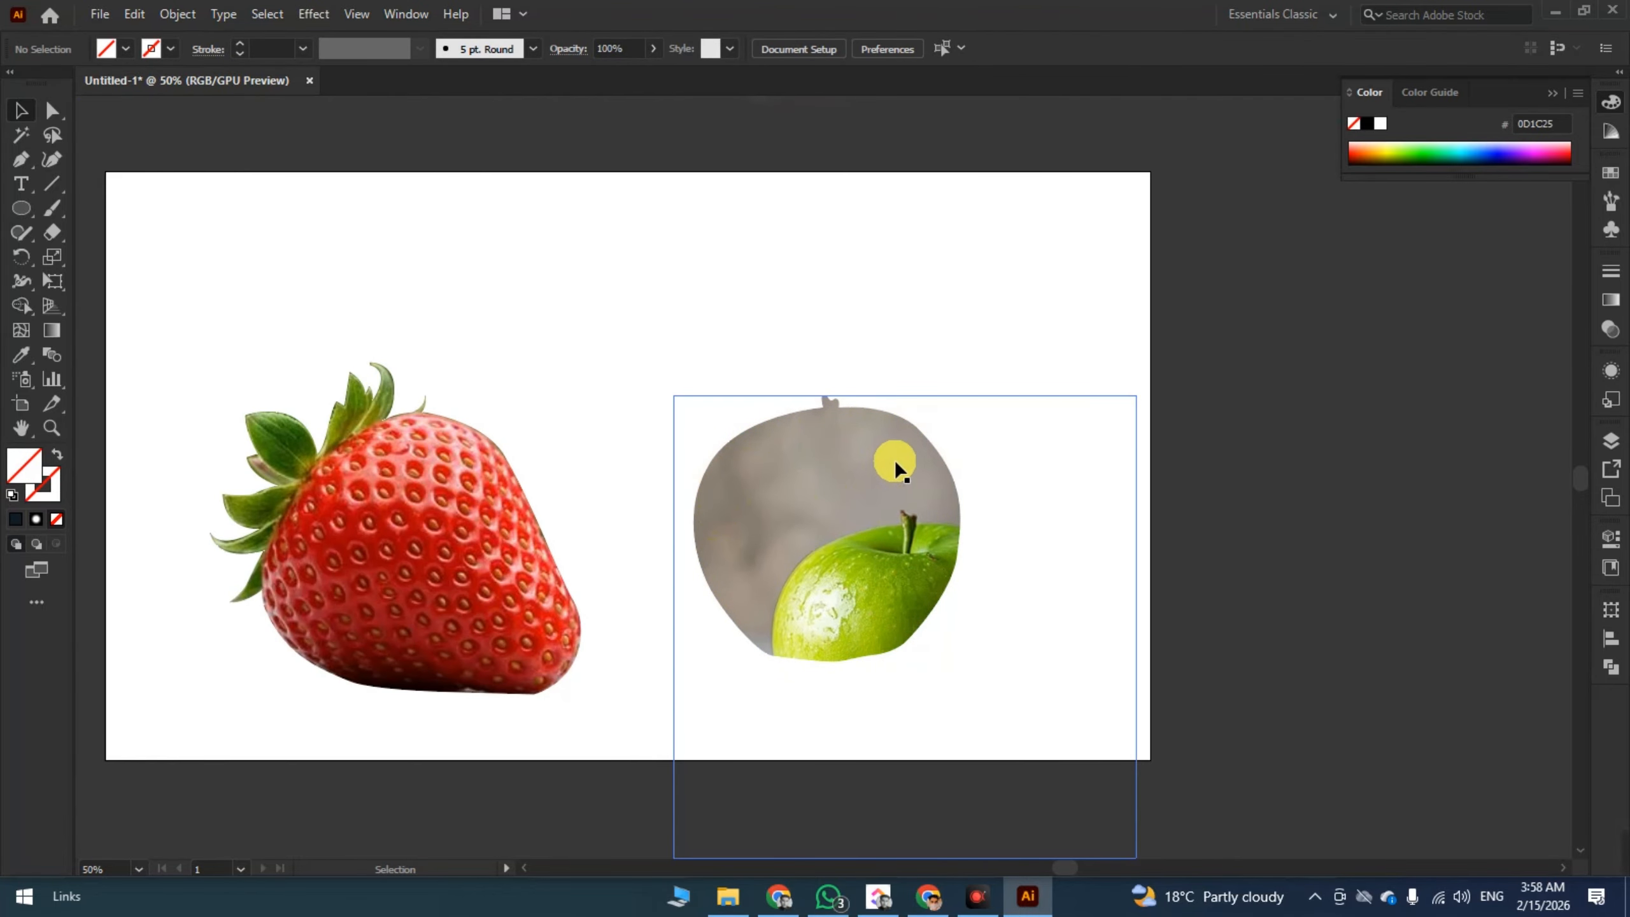
- Isolate the apple clip group, realign the photo so the whole apple fills its mask, nudge it up slightly, and exit isolation
left_click(812, 472)
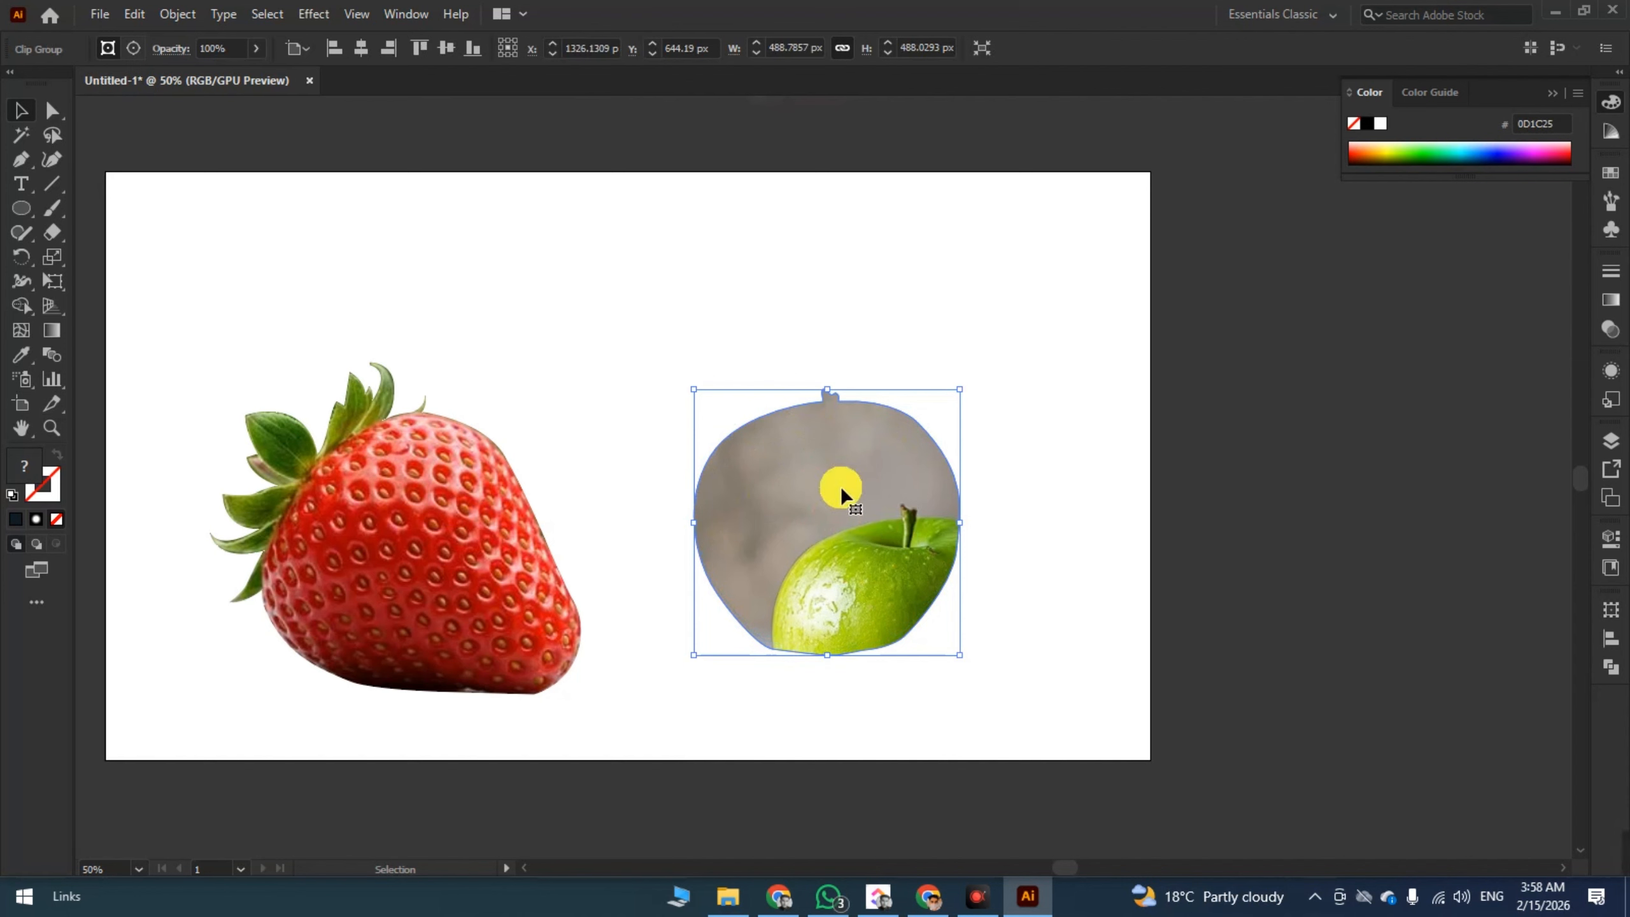
double_click(845, 512)
mouse_move(845, 512)
left_mouse_down()
mouse_move(793, 453)
mouse_move(815, 505)
left_mouse_up()
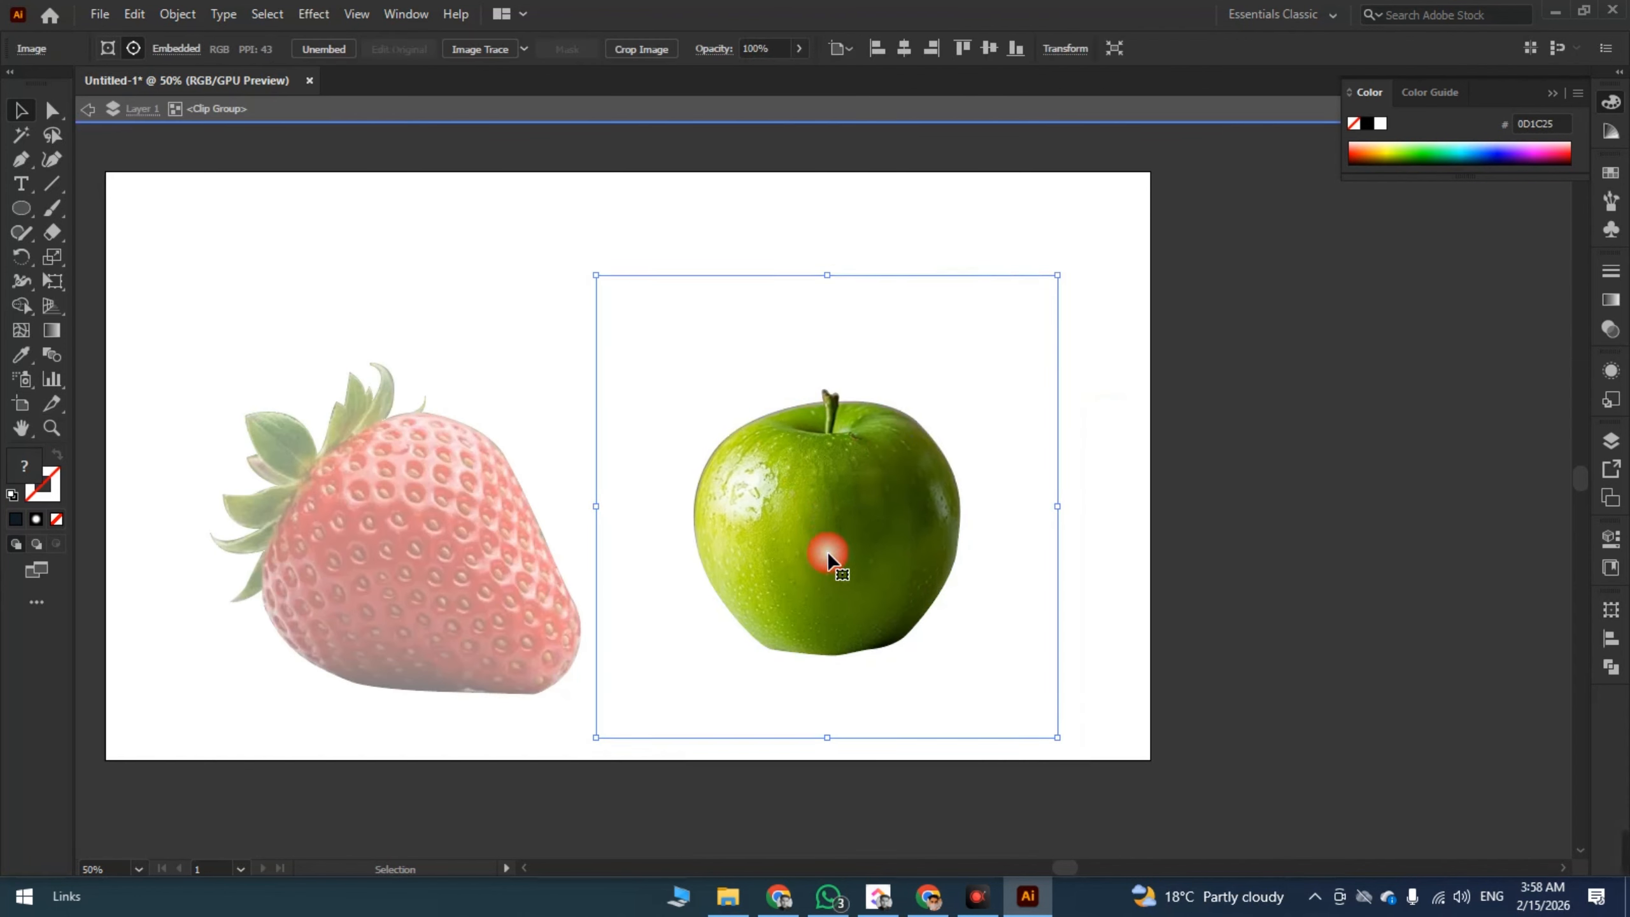
key("Up")
key("Up")
key("Up")
key("Up")
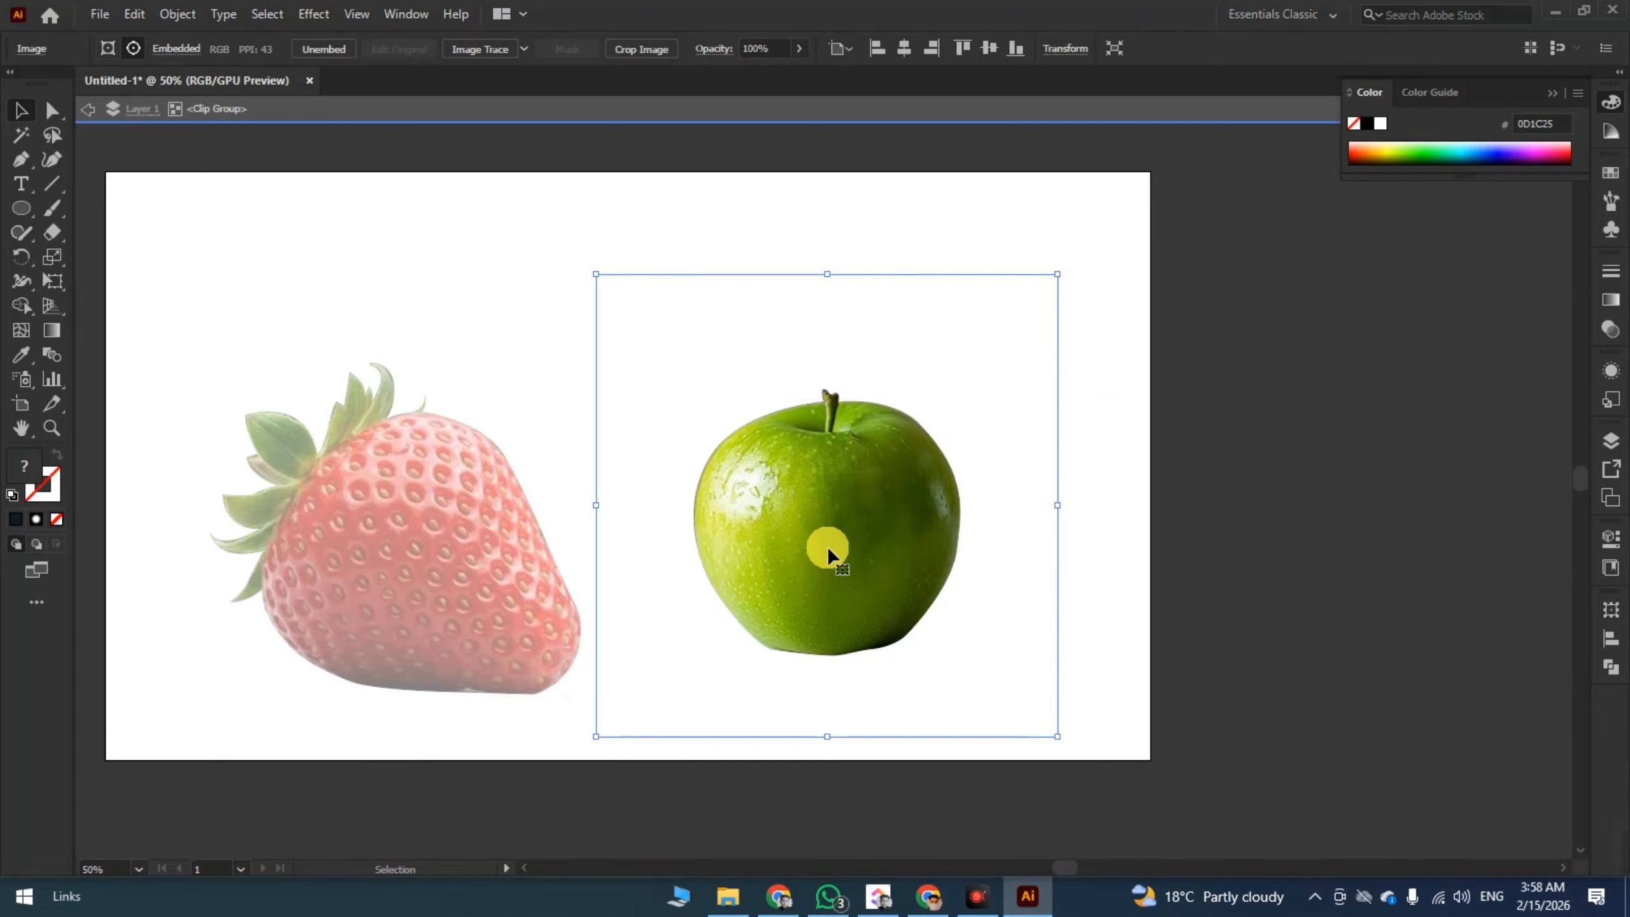
double_click(1157, 558)
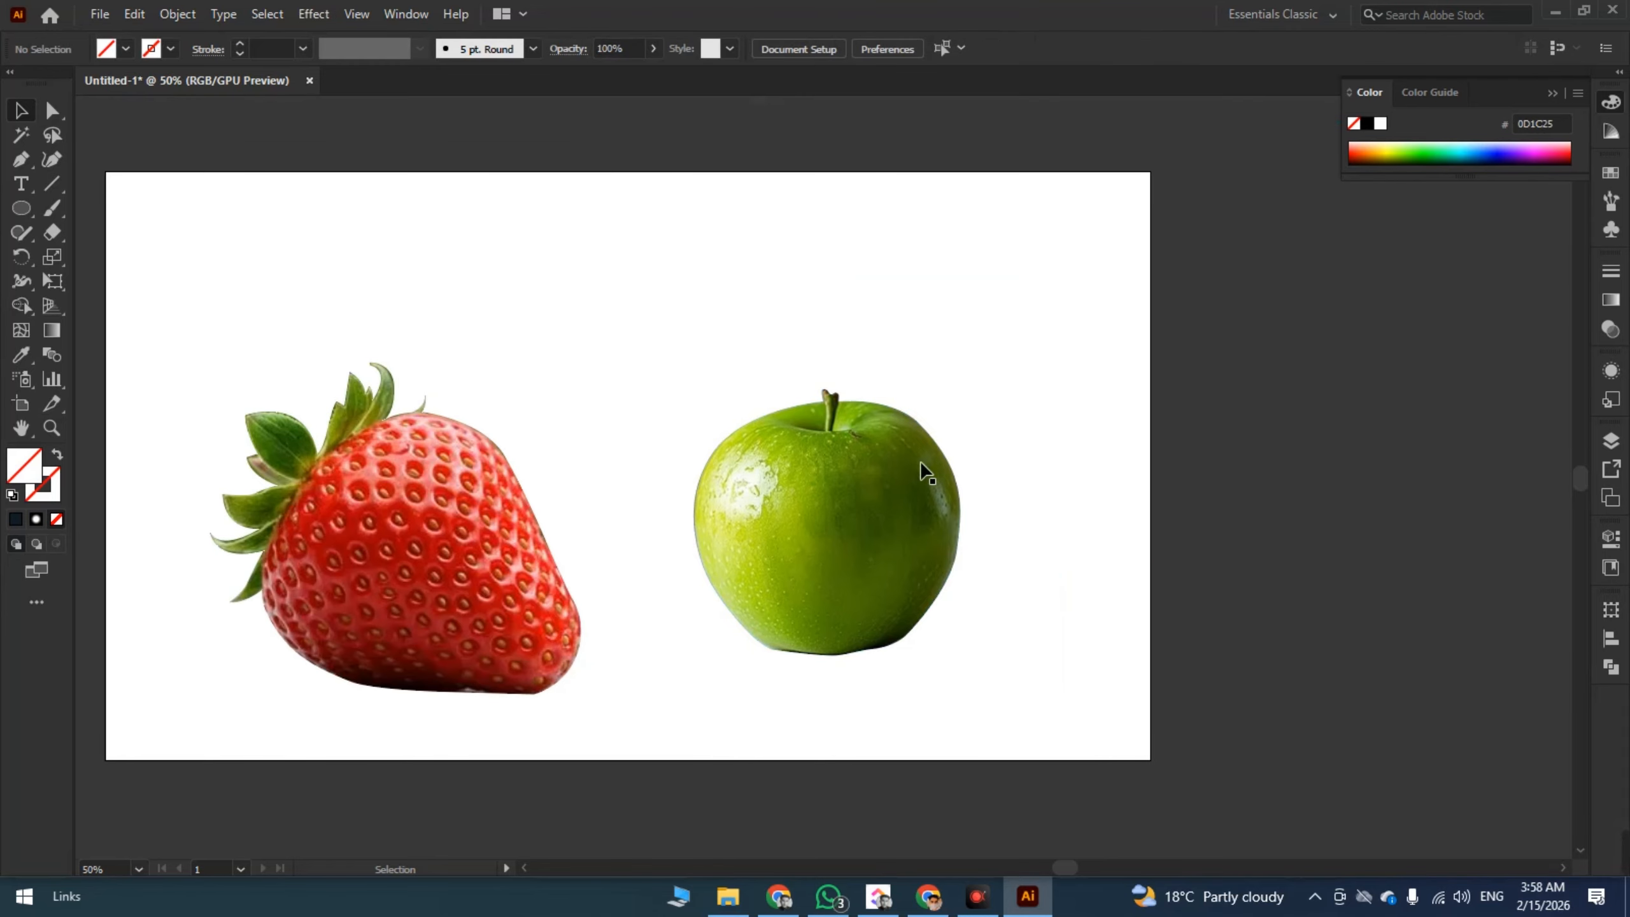
- Clear the artboard by moving the clipped apple off its right side and the clipped strawberry off its left side
scroll(994, 555, "down", 2)
left_click_drag(919, 558, 1235, 528)
left_click(1294, 597)
left_click_drag(699, 575, 414, 534)
left_click(794, 536)
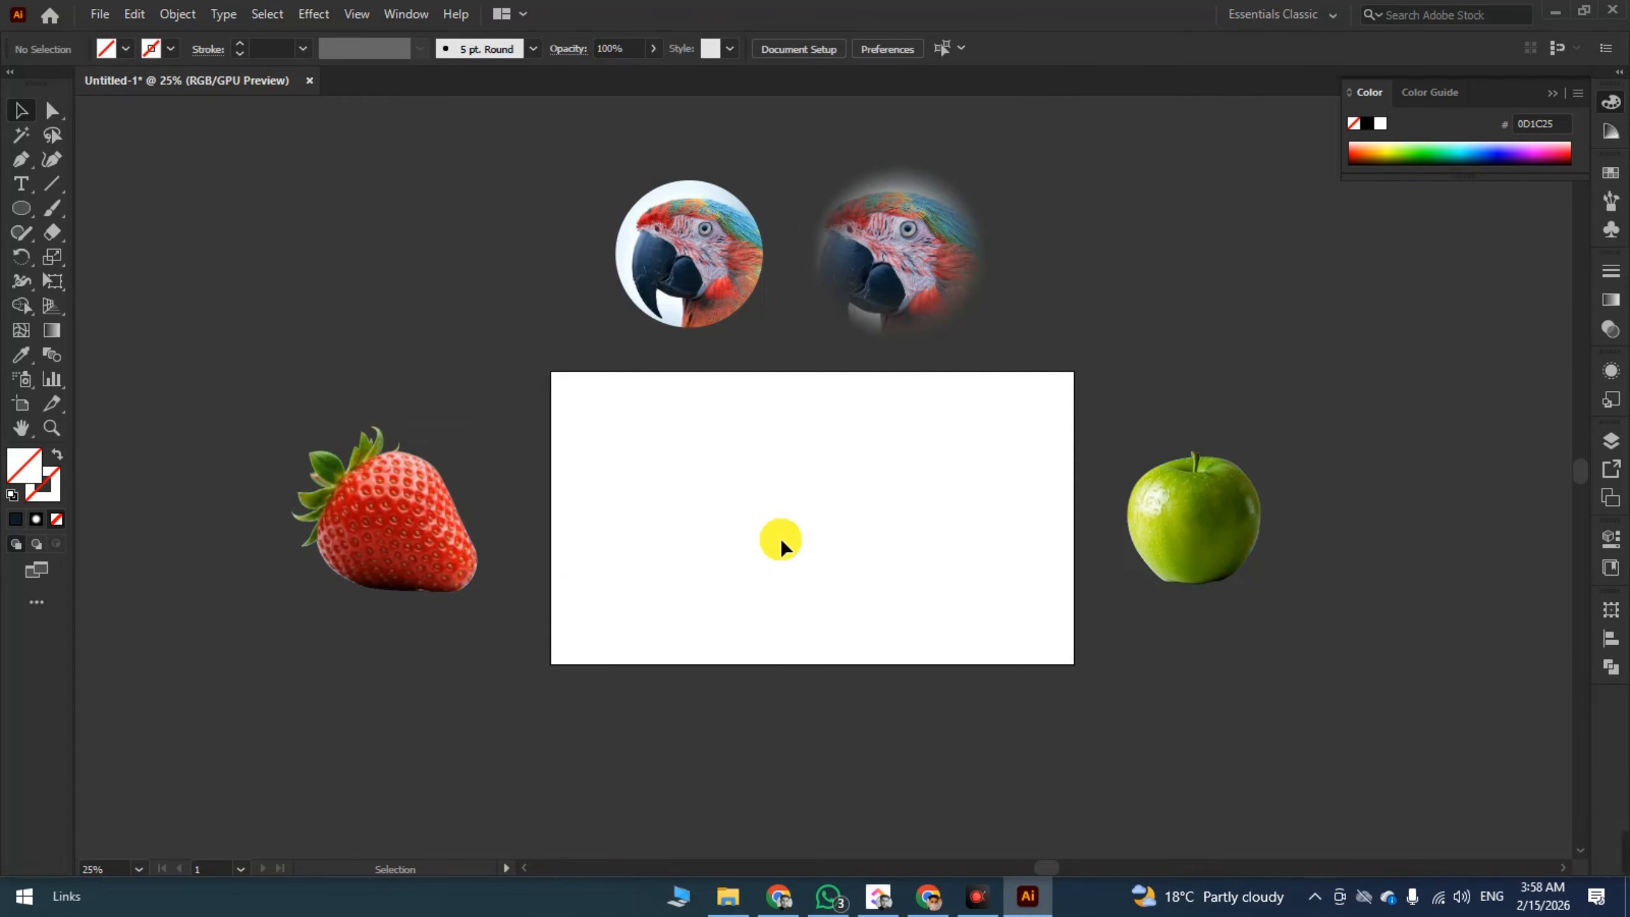